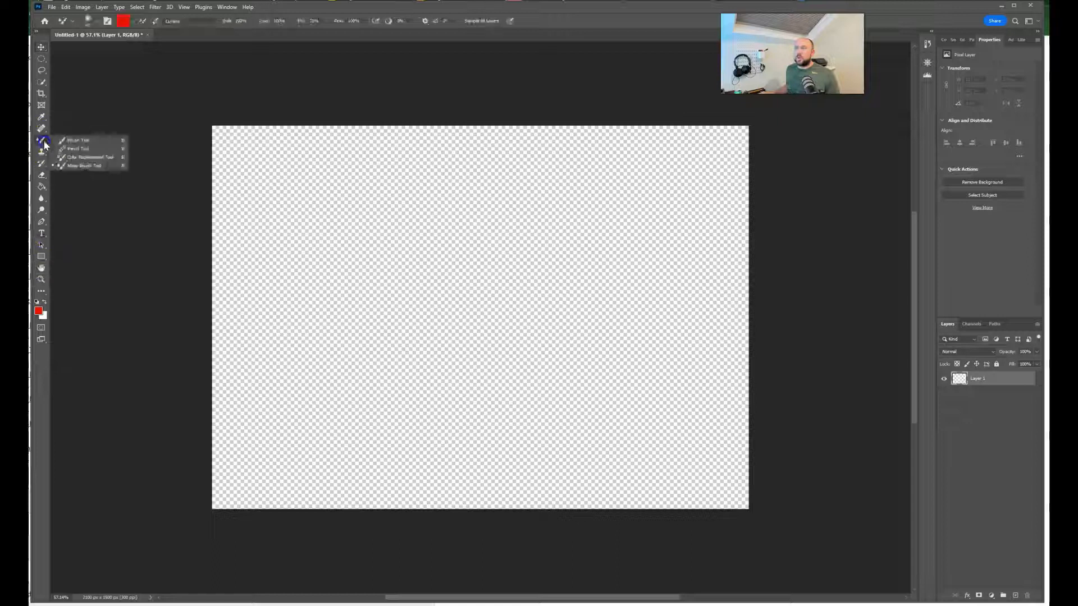
# Step: Activate the Brush Tool and set the foreground colour to dark blue, hex 1e267a
pyautogui.click(81, 143)
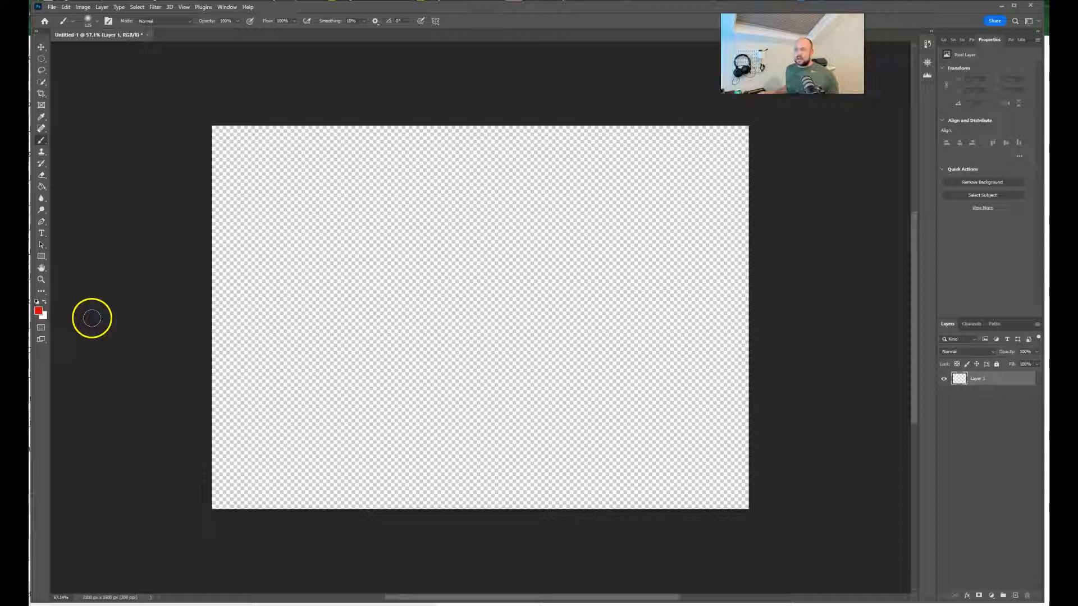
pyautogui.click(39, 311)
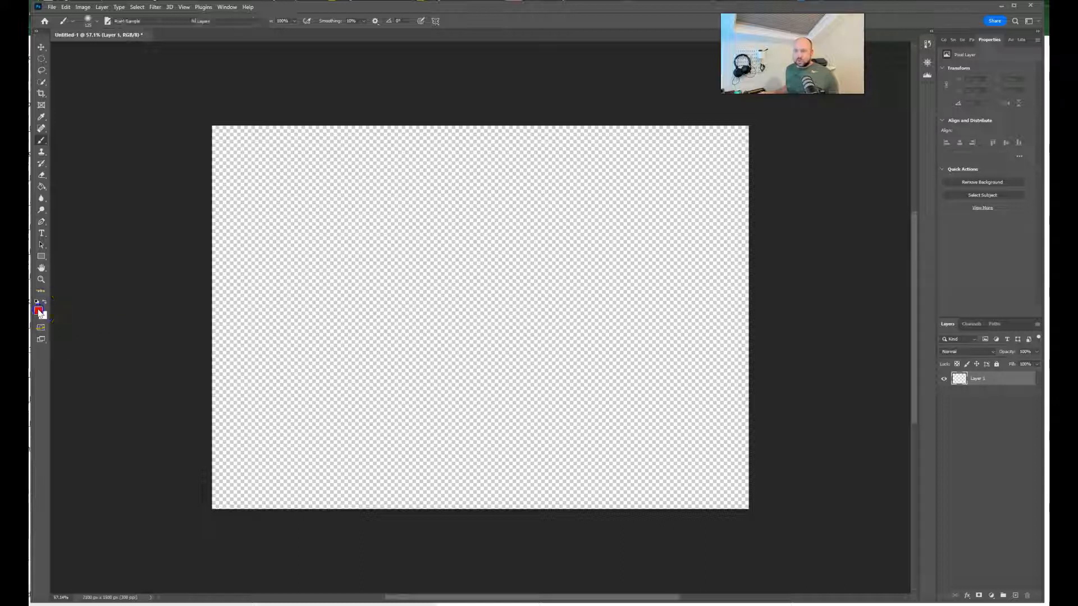
pyautogui.moveTo(728, 287); pyautogui.dragTo(728, 268)
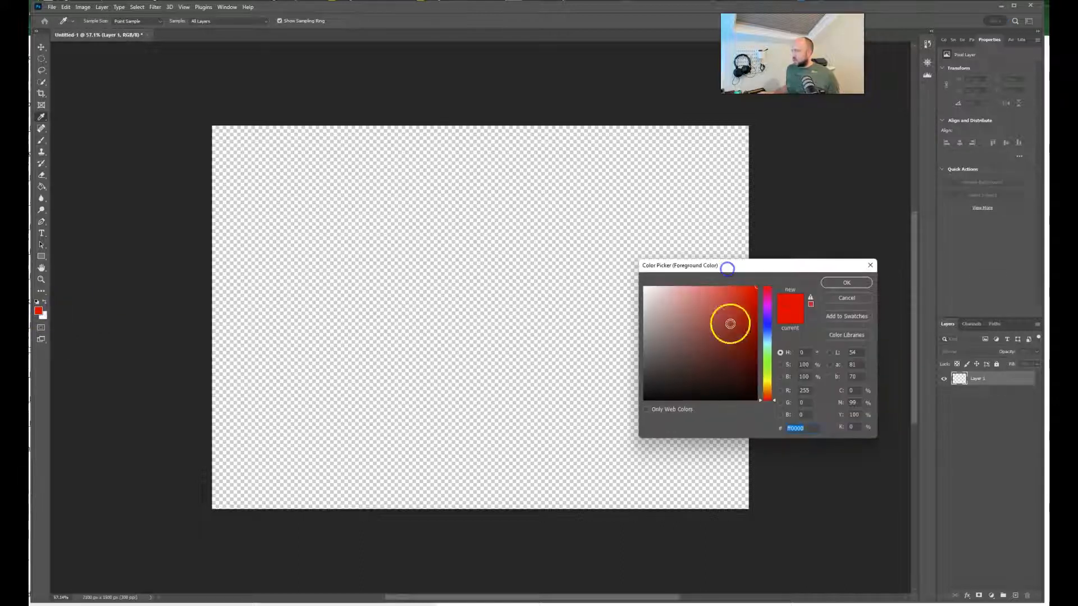
pyautogui.moveTo(764, 361)
pyautogui.mouseDown()
pyautogui.moveTo(766, 324)
pyautogui.moveTo(735, 367)
pyautogui.moveTo(729, 347)
pyautogui.mouseUp()
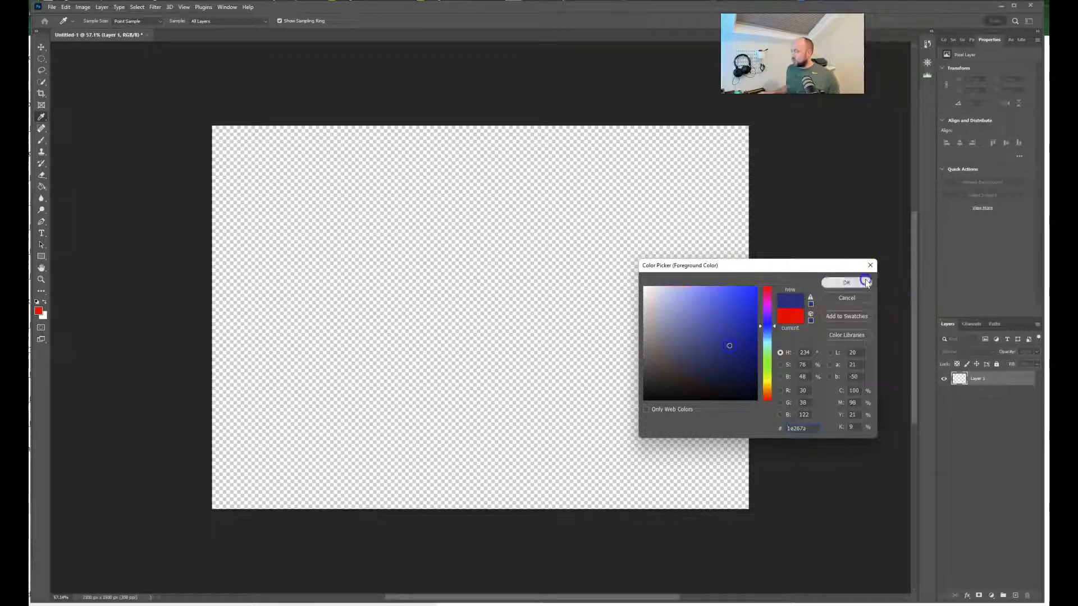
pyautogui.click(846, 282)
pyautogui.press('b')
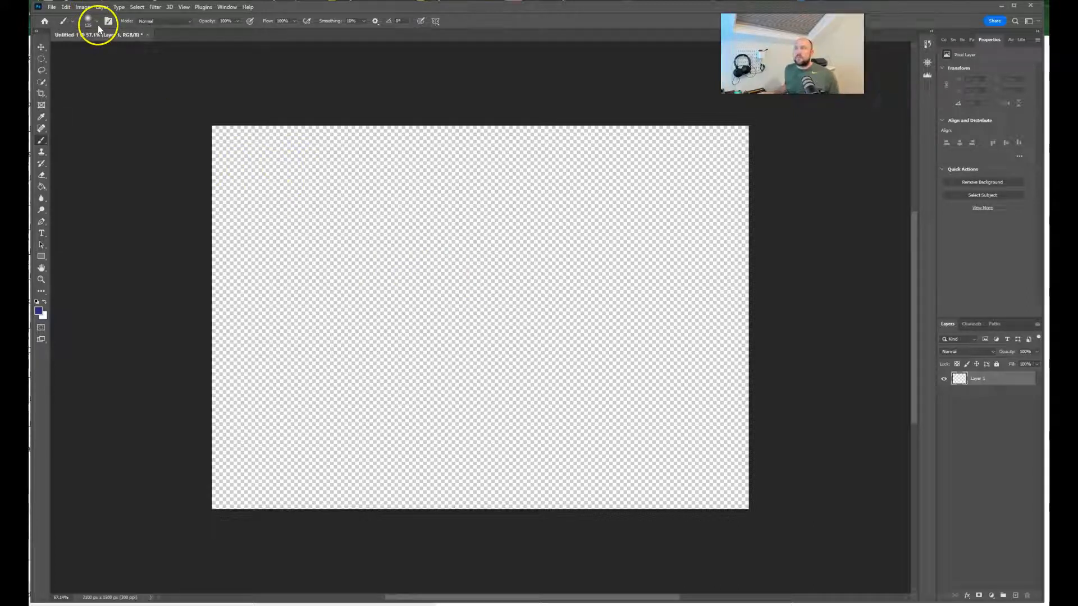
# Step: Choose the 500 px Soft Round brush and paint a horizontal stroke across the upper part of the canvas
pyautogui.click(74, 20)
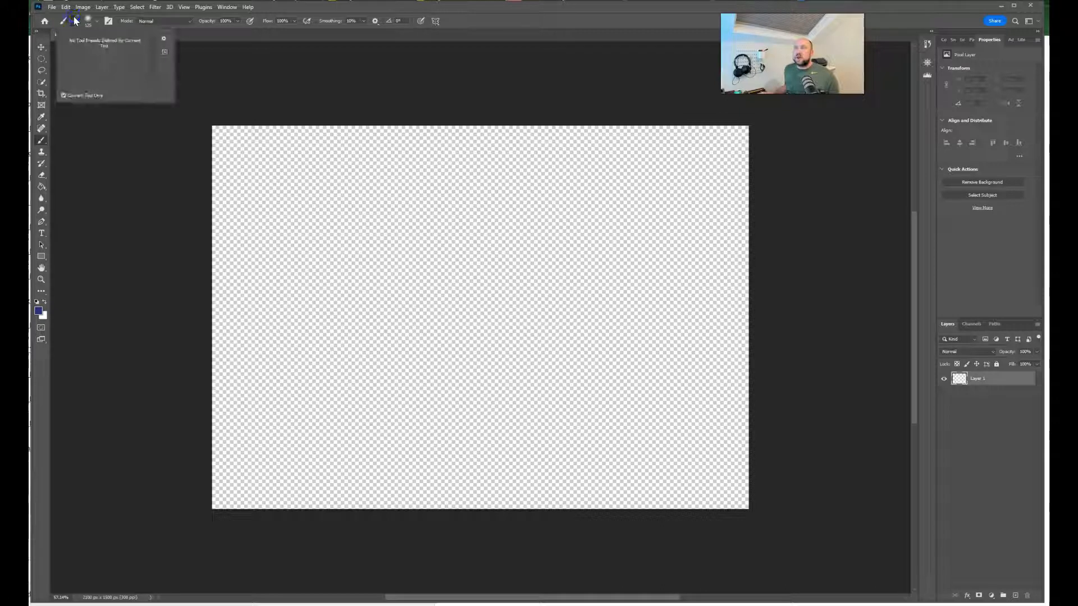
pyautogui.click(93, 22)
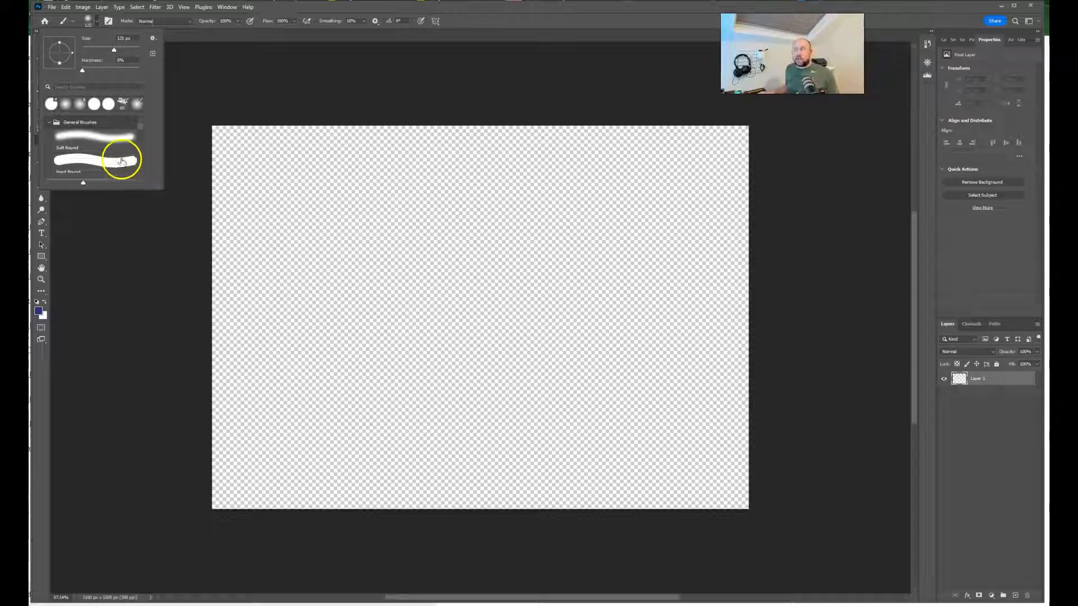
pyautogui.click(109, 138)
pyautogui.click(190, 83)
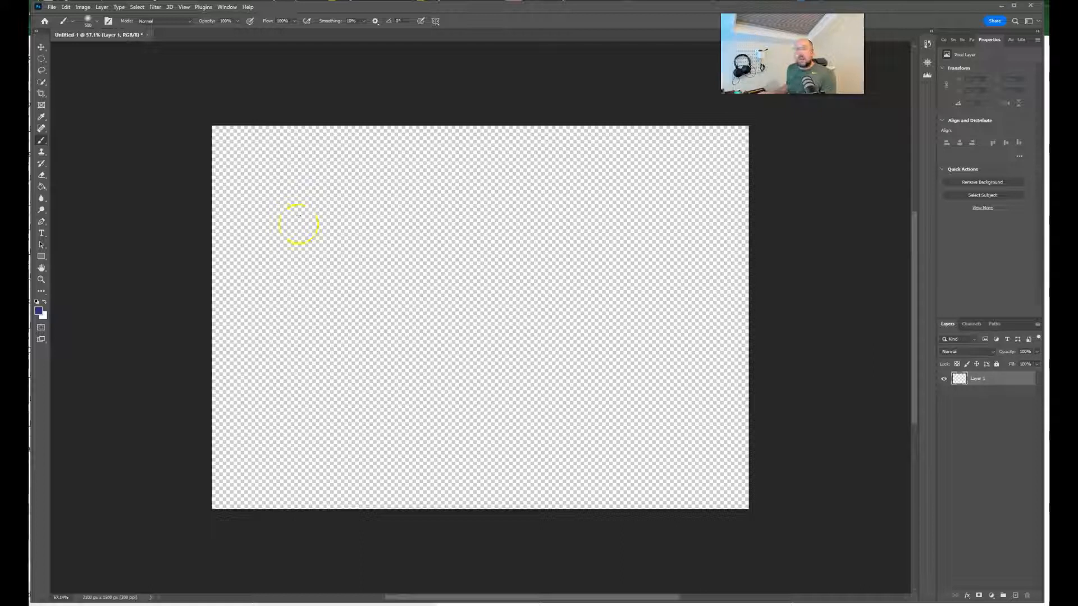
pyautogui.click(96, 22)
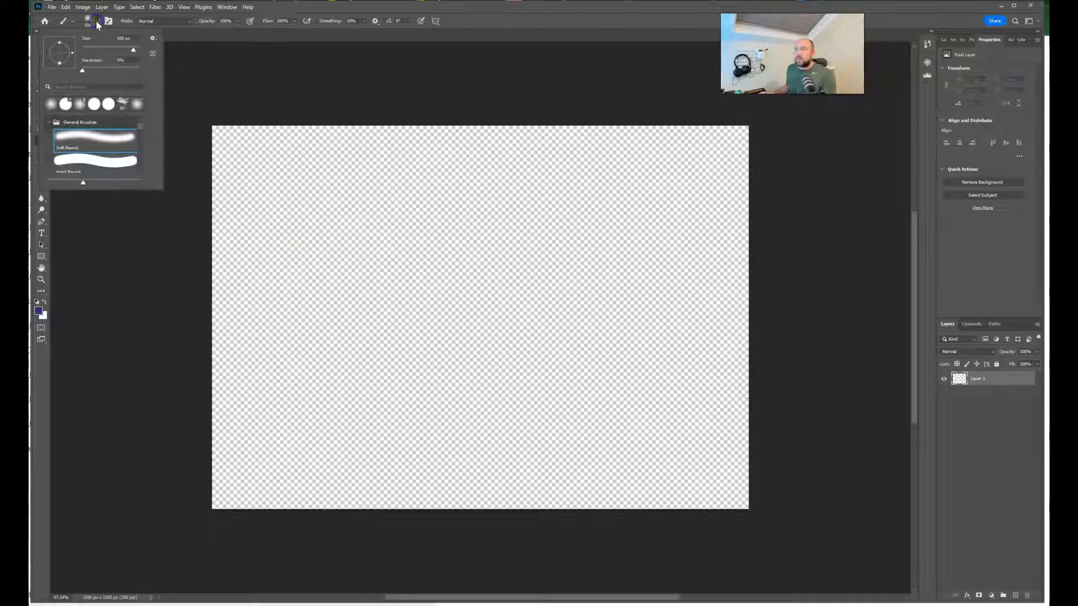
pyautogui.click(97, 23)
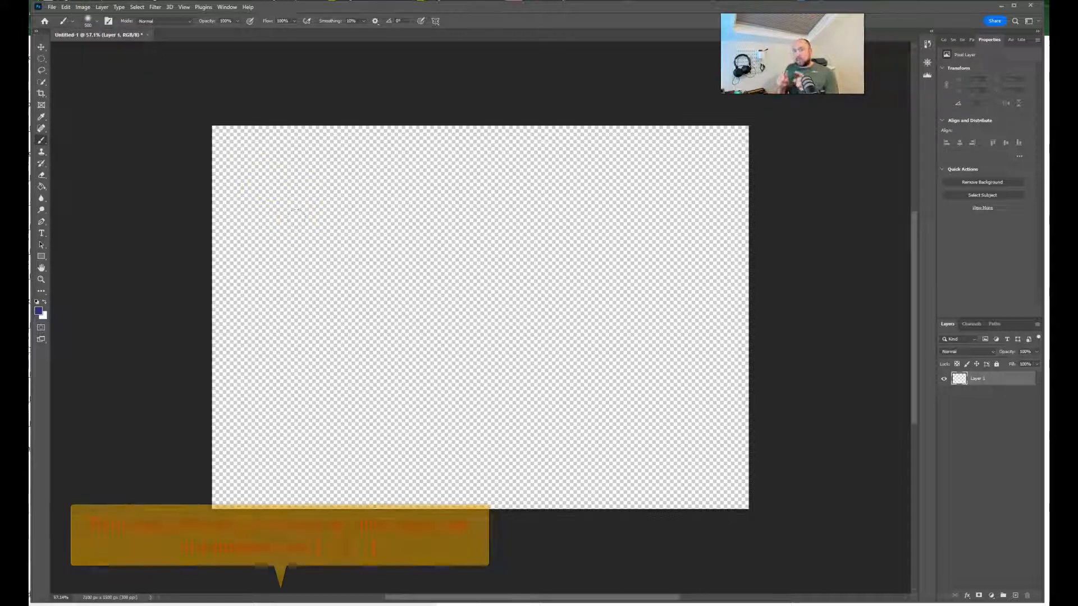
pyautogui.moveTo(303, 219); pyautogui.dragTo(717, 238)
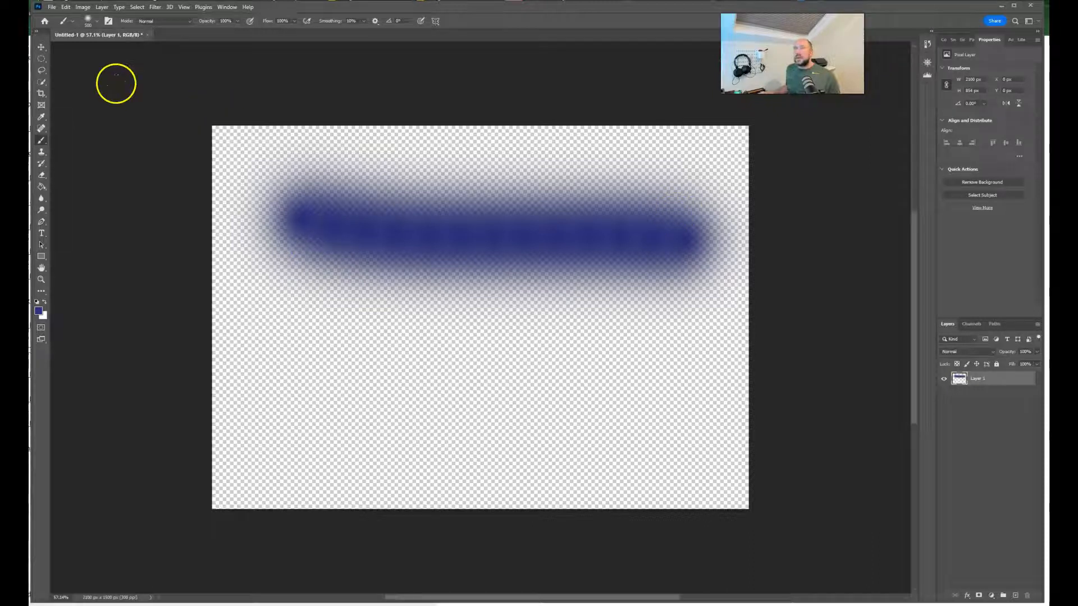
# Step: Switch to the Hard Round brush and paint a wide stroke across the lower part of the canvas
pyautogui.click(94, 24)
pyautogui.click(103, 164)
pyautogui.moveTo(311, 401)
pyautogui.mouseDown()
pyautogui.moveTo(561, 387)
pyautogui.moveTo(673, 453)
pyautogui.mouseUp()
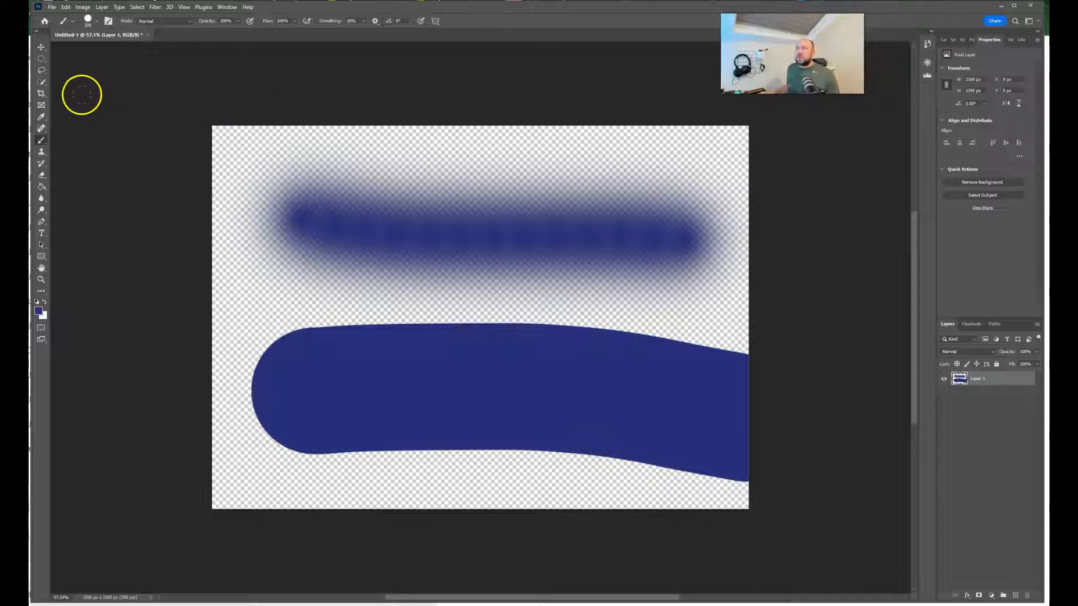
# Step: Select an elliptical area of about 440 by 416 px on the soft stroke and move its contents along the stroke to the right
pyautogui.click(43, 59)
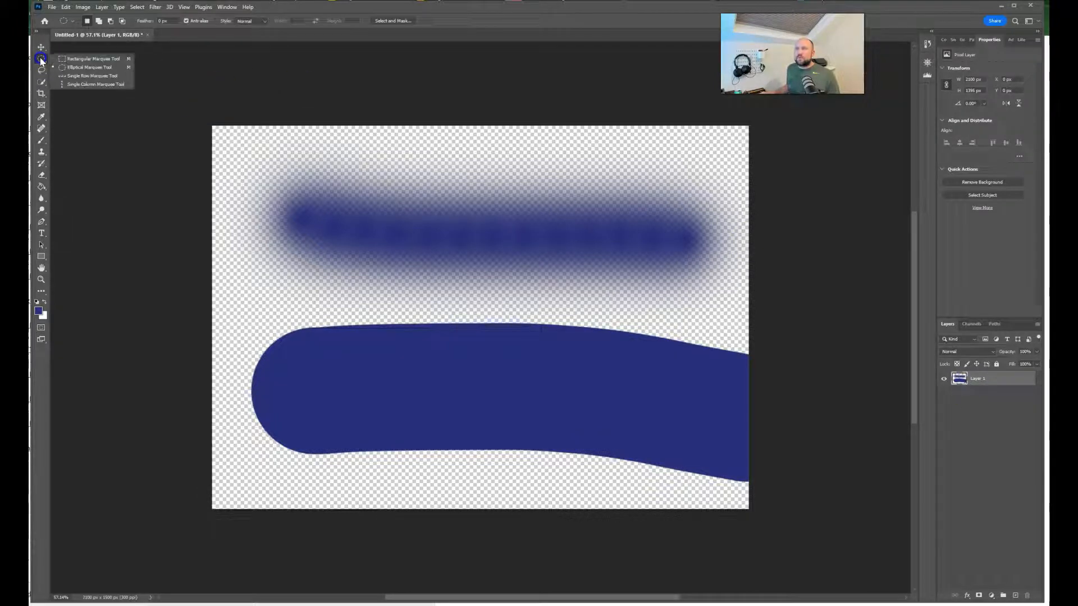
pyautogui.click(59, 67)
pyautogui.moveTo(368, 185); pyautogui.dragTo(479, 289)
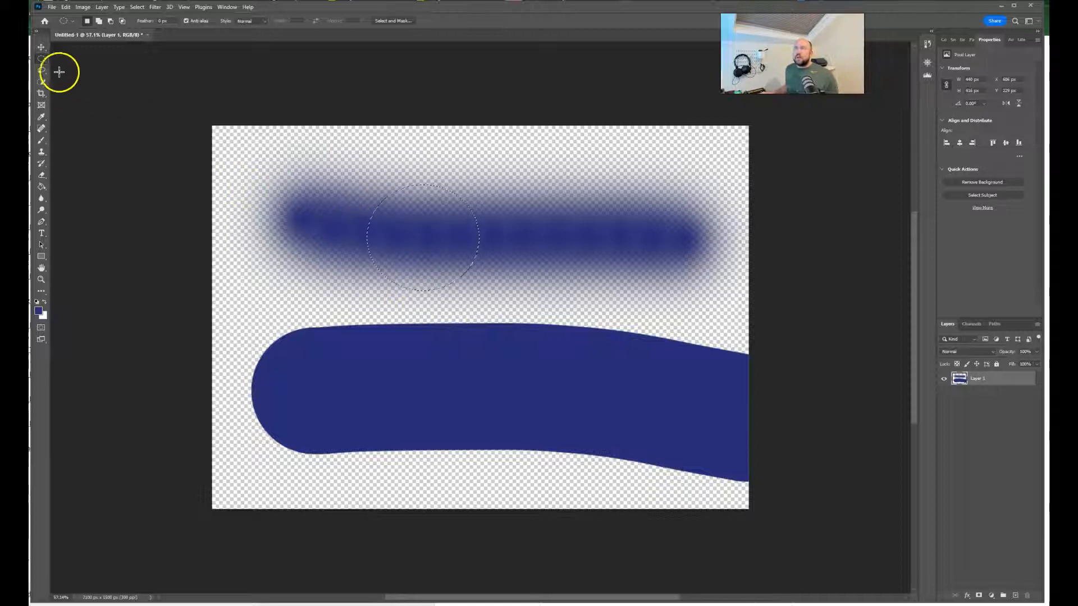
pyautogui.click(41, 47)
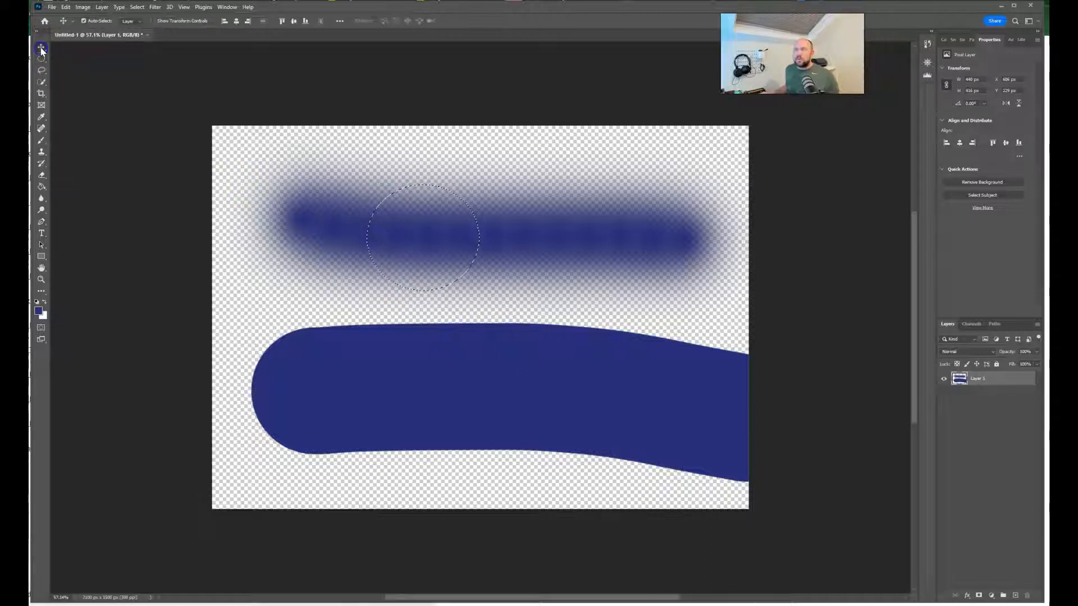
pyautogui.moveTo(418, 229)
pyautogui.mouseDown()
pyautogui.moveTo(493, 254)
pyautogui.moveTo(607, 213)
pyautogui.moveTo(590, 316)
pyautogui.moveTo(380, 345)
pyautogui.moveTo(289, 309)
pyautogui.moveTo(600, 194)
pyautogui.moveTo(607, 208)
pyautogui.moveTo(541, 250)
pyautogui.moveTo(567, 235)
pyautogui.moveTo(544, 231)
pyautogui.moveTo(577, 250)
pyautogui.moveTo(581, 235)
pyautogui.mouseUp()
# Step: Undo the move of the elliptical piece and clear the selection
pyautogui.click(564, 251)
pyautogui.press('ctrl')
pyautogui.press('ctrl')
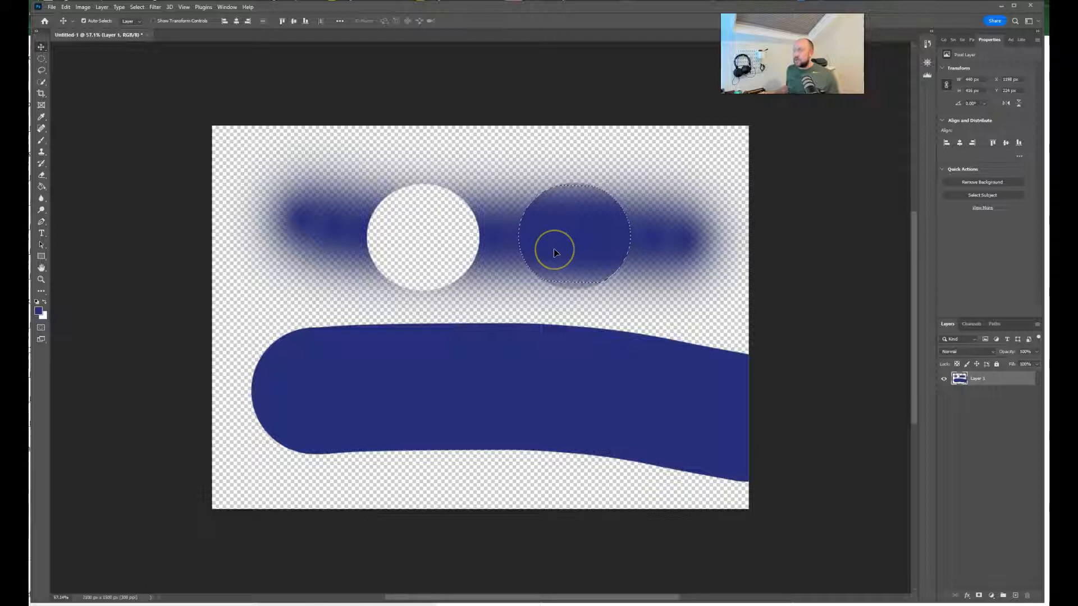
pyautogui.hotkey('ctrl', 'z')
pyautogui.click(543, 254)
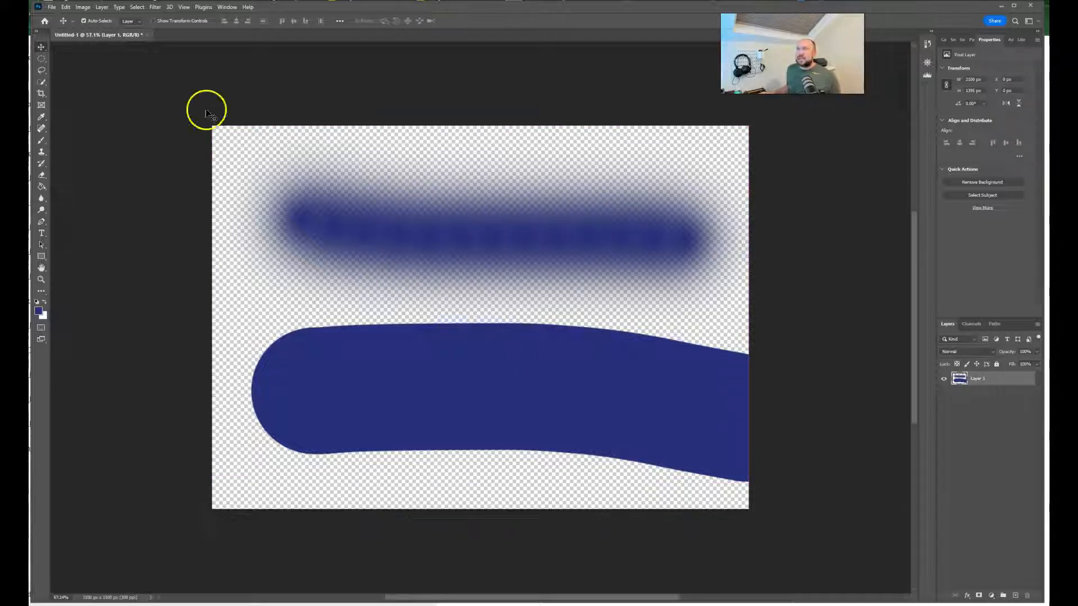
# Step: Outline the soft upper stroke with a freehand Lasso selection
pyautogui.click(43, 71)
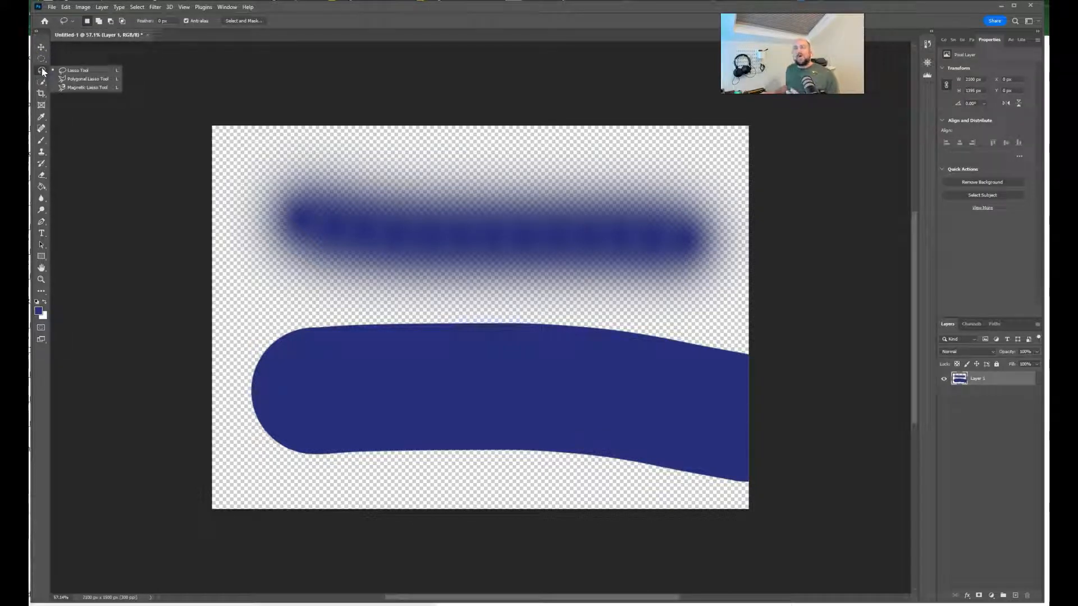
pyautogui.click(60, 71)
pyautogui.moveTo(270, 193)
pyautogui.mouseDown()
pyautogui.moveTo(420, 174)
pyautogui.moveTo(616, 205)
pyautogui.moveTo(698, 194)
pyautogui.mouseUp()
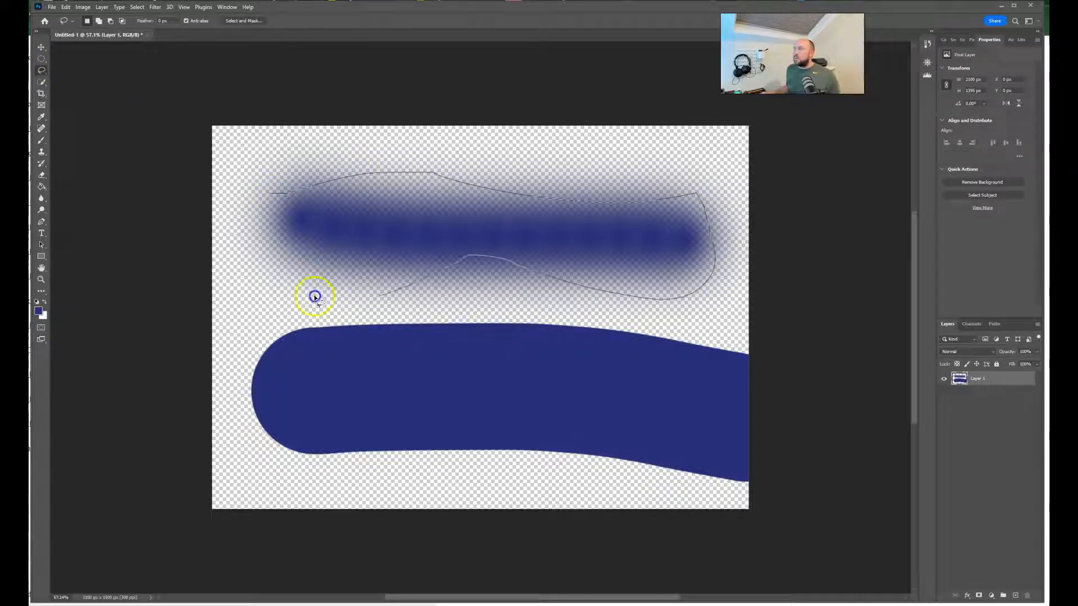
pyautogui.moveTo(259, 223); pyautogui.dragTo(272, 192)
# Step: Lasso most of the hard lower stroke, try moving the selected pixels, and undo the move
pyautogui.moveTo(627, 307)
pyautogui.mouseDown()
pyautogui.moveTo(412, 311)
pyautogui.moveTo(261, 344)
pyautogui.moveTo(232, 452)
pyautogui.moveTo(380, 508)
pyautogui.moveTo(593, 502)
pyautogui.moveTo(719, 424)
pyautogui.moveTo(673, 304)
pyautogui.moveTo(576, 302)
pyautogui.moveTo(594, 287)
pyautogui.mouseUp()
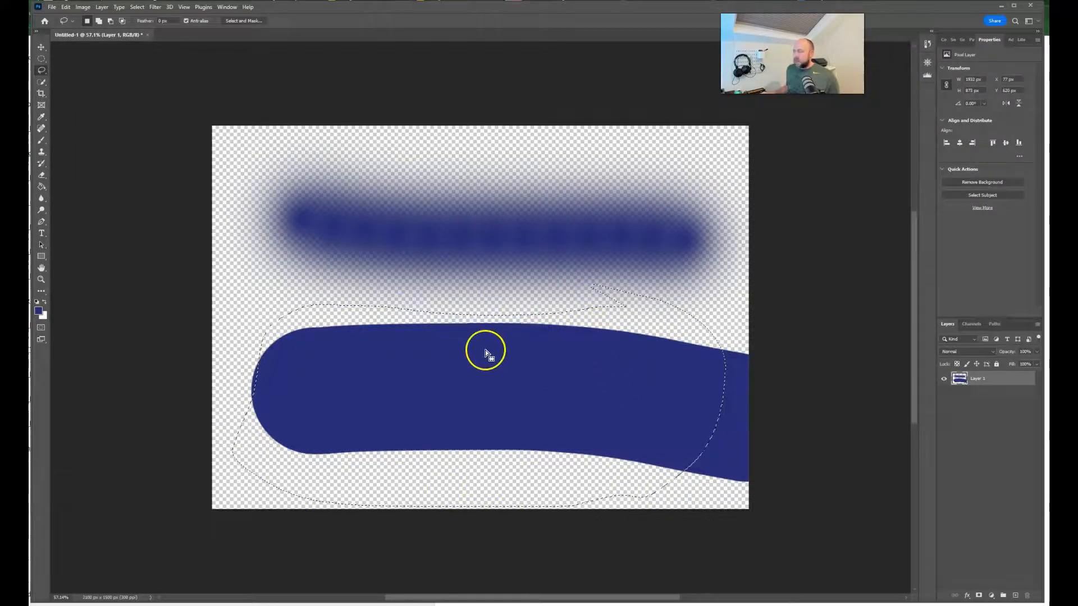
pyautogui.click(41, 47)
pyautogui.moveTo(442, 363)
pyautogui.mouseDown()
pyautogui.moveTo(422, 334)
pyautogui.moveTo(464, 281)
pyautogui.moveTo(465, 396)
pyautogui.moveTo(428, 356)
pyautogui.mouseUp()
pyautogui.hotkey('ctrl', 'z')
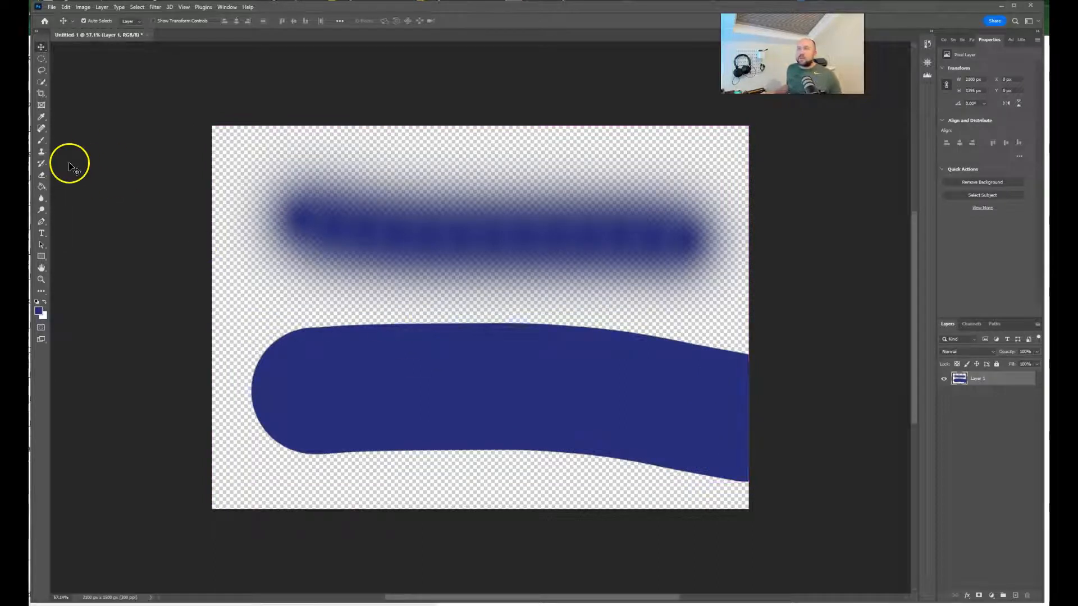
# Step: Lasso a rounded area near the left end of the hard stroke and add a second, smaller area beside it
pyautogui.click(43, 70)
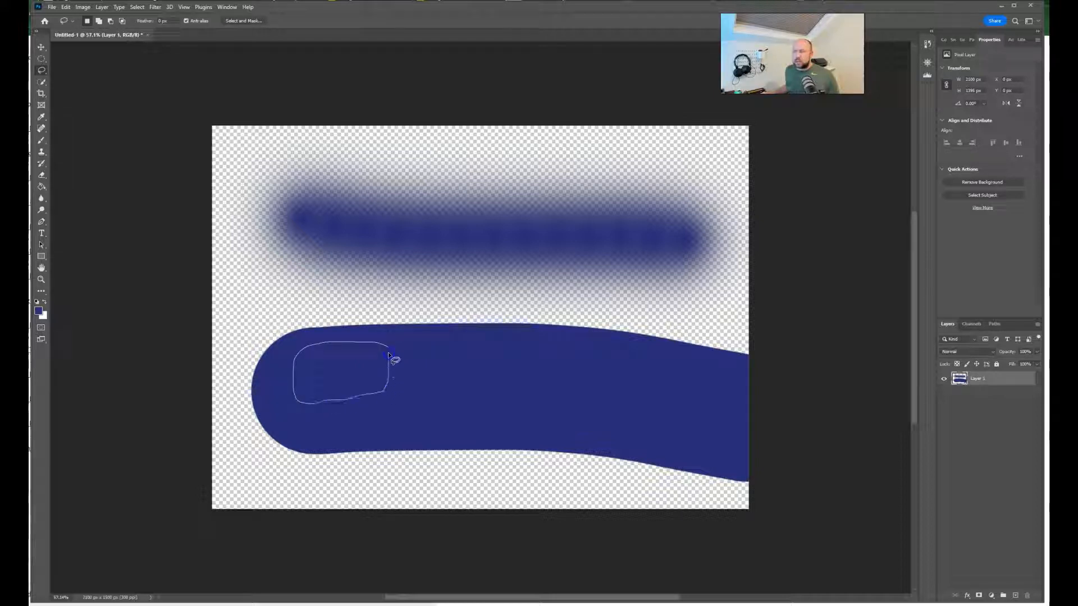
pyautogui.moveTo(388, 348); pyautogui.dragTo(389, 348)
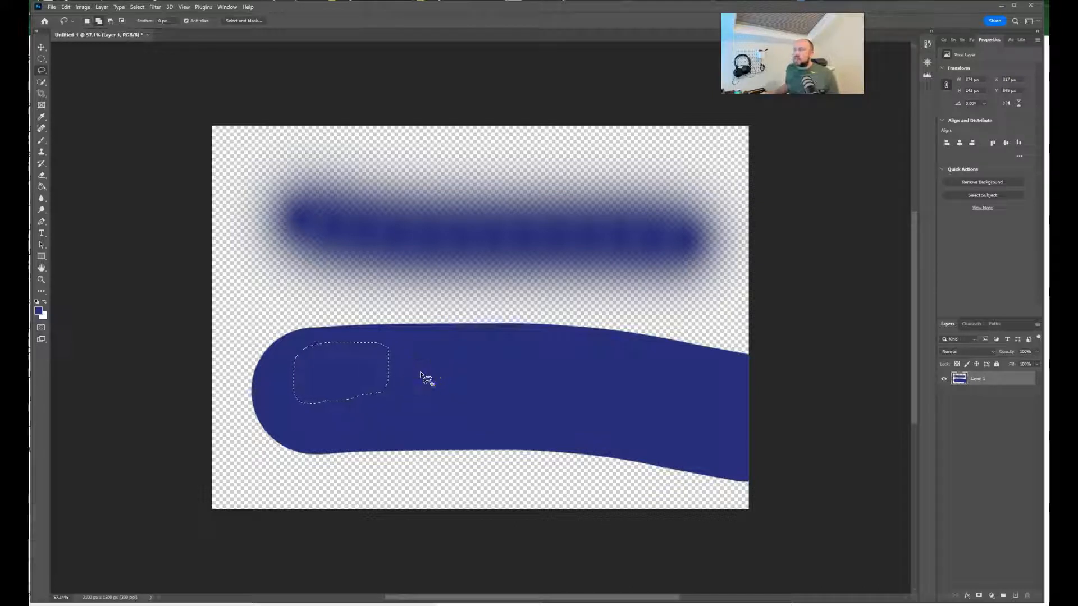
pyautogui.moveTo(420, 371)
pyautogui.mouseDown()
pyautogui.moveTo(393, 399)
pyautogui.moveTo(406, 415)
pyautogui.moveTo(442, 415)
pyautogui.moveTo(425, 370)
pyautogui.mouseUp()
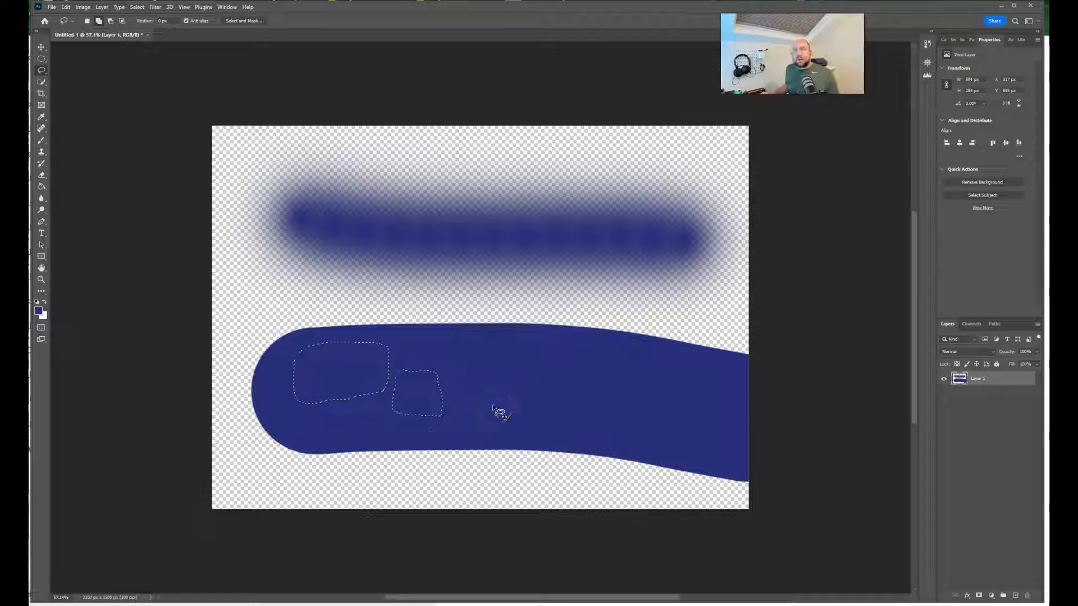
# Step: Move both selected pieces up and right between the two strokes, then undo the move and deselect
pyautogui.click(41, 46)
pyautogui.click(354, 390)
pyautogui.moveTo(413, 385)
pyautogui.mouseDown()
pyautogui.moveTo(472, 324)
pyautogui.moveTo(473, 299)
pyautogui.mouseUp()
pyautogui.click(510, 368)
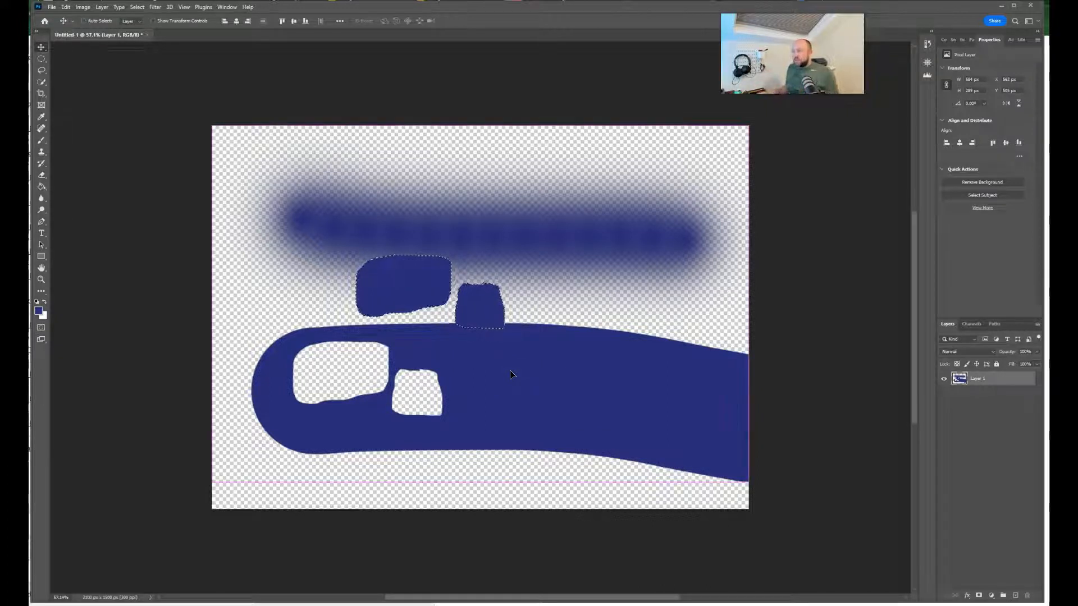
pyautogui.hotkey('ctrl', 'z')
pyautogui.hotkey('ctrl', 'd')
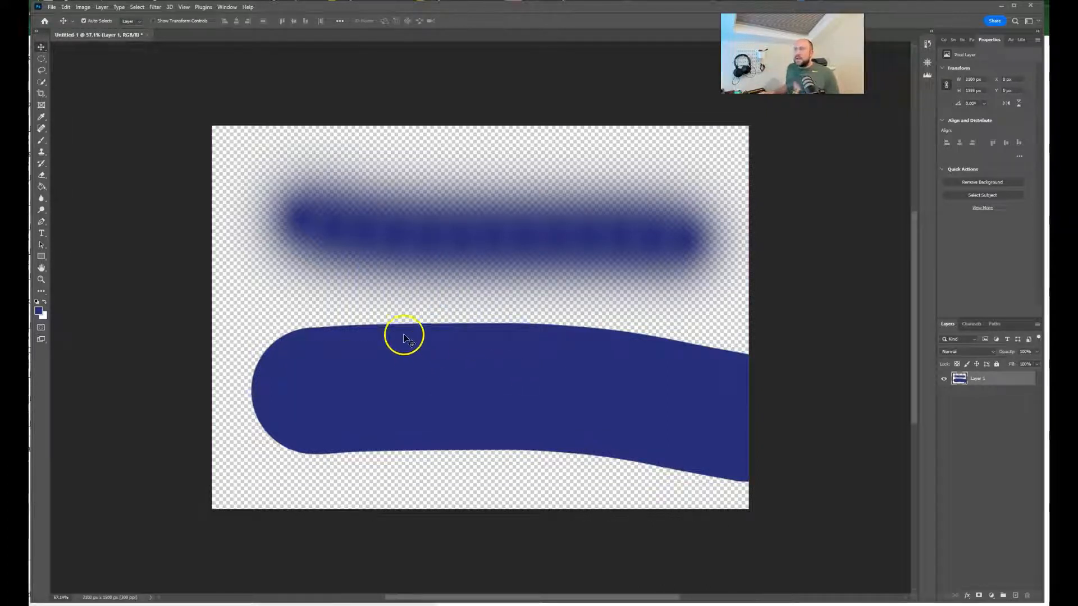
# Step: Lasso an area inside the left half of the hard stroke and extend the selection at its right edge
pyautogui.click(42, 72)
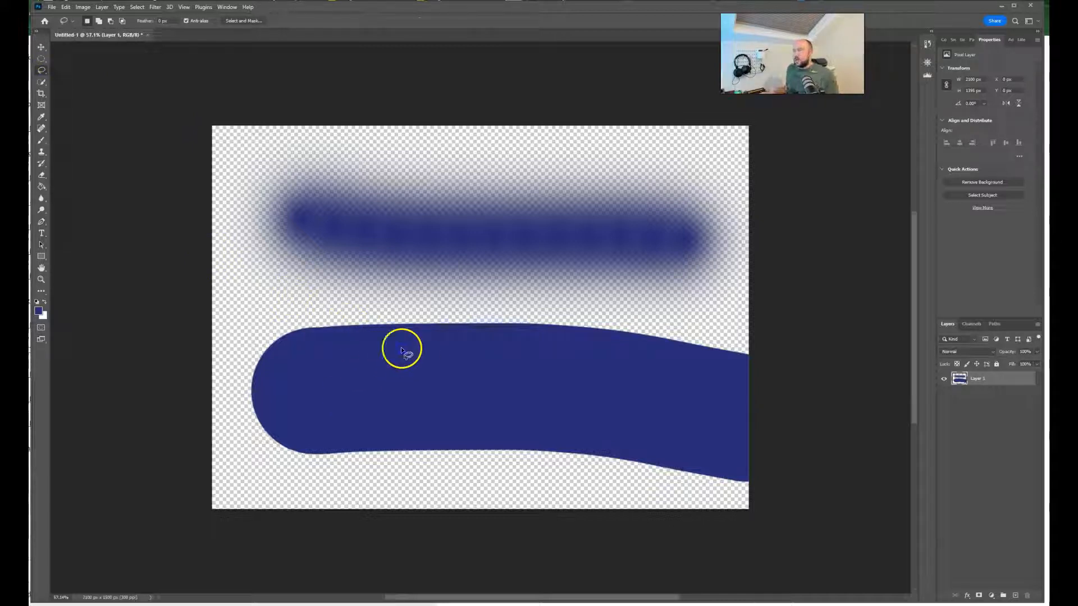
pyautogui.moveTo(320, 410)
pyautogui.mouseDown()
pyautogui.moveTo(412, 411)
pyautogui.moveTo(431, 378)
pyautogui.moveTo(425, 349)
pyautogui.mouseUp()
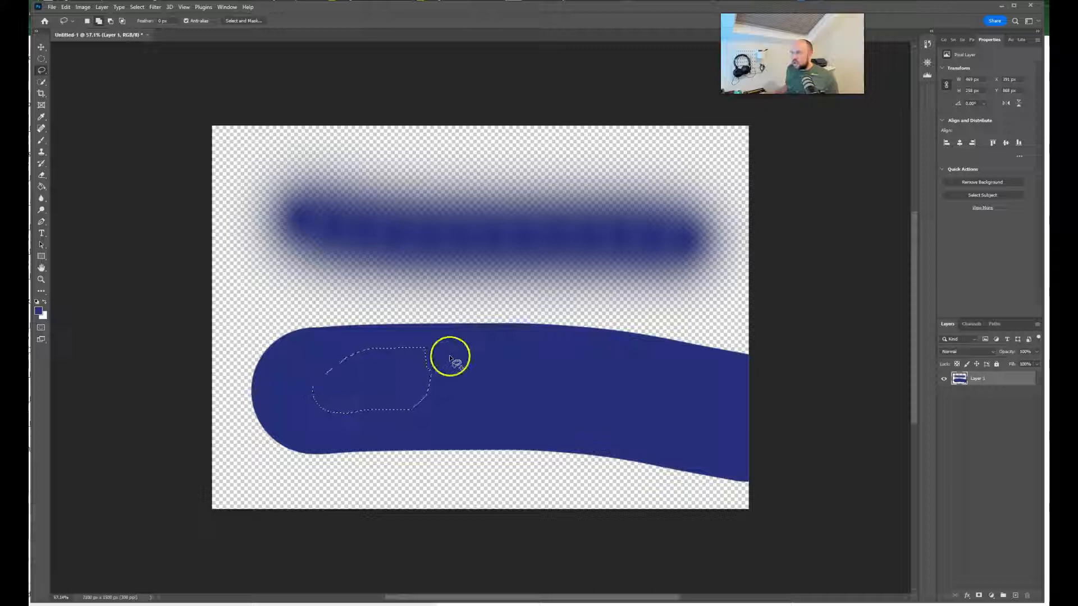
pyautogui.moveTo(443, 347); pyautogui.dragTo(422, 348)
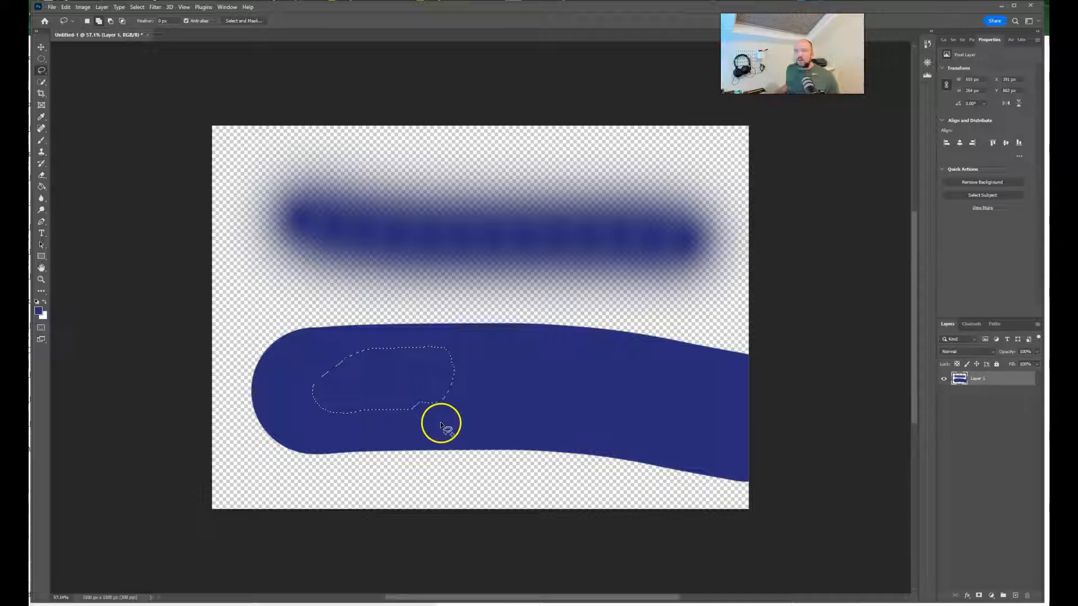
pyautogui.moveTo(440, 423); pyautogui.dragTo(432, 407)
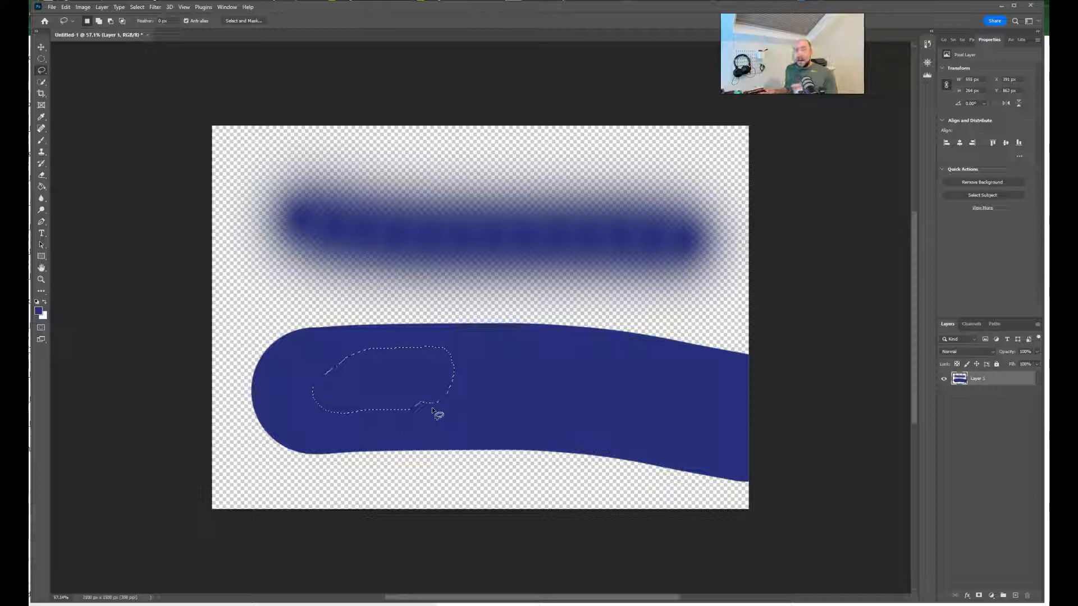
pyautogui.moveTo(432, 407); pyautogui.dragTo(458, 399)
pyautogui.click(468, 402)
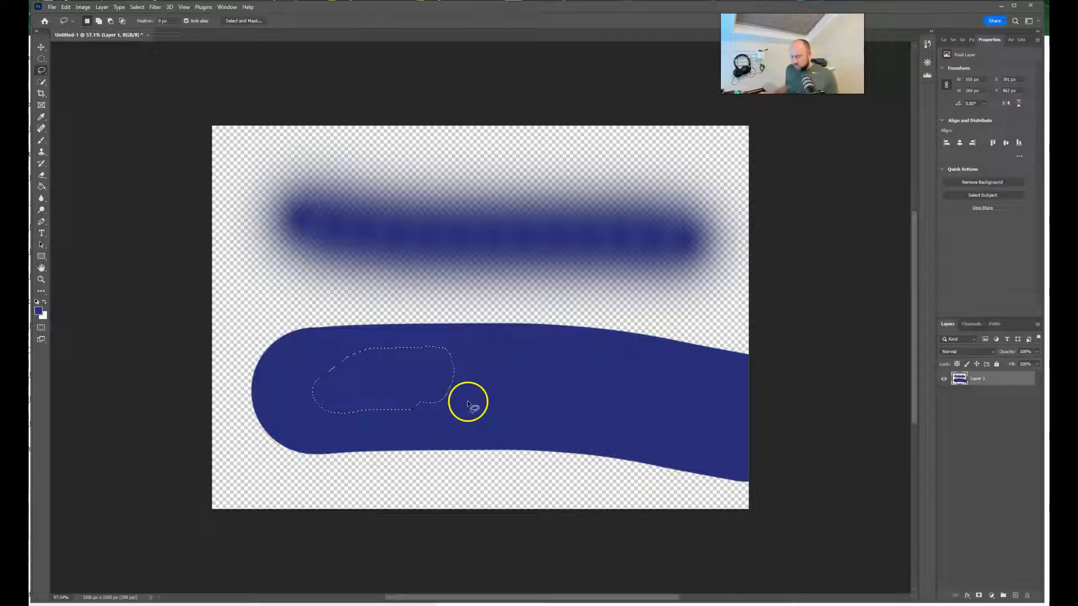
# Step: Subtract the lower-right part from the lasso selection on the hard stroke, then clear the selection
pyautogui.press('alt')
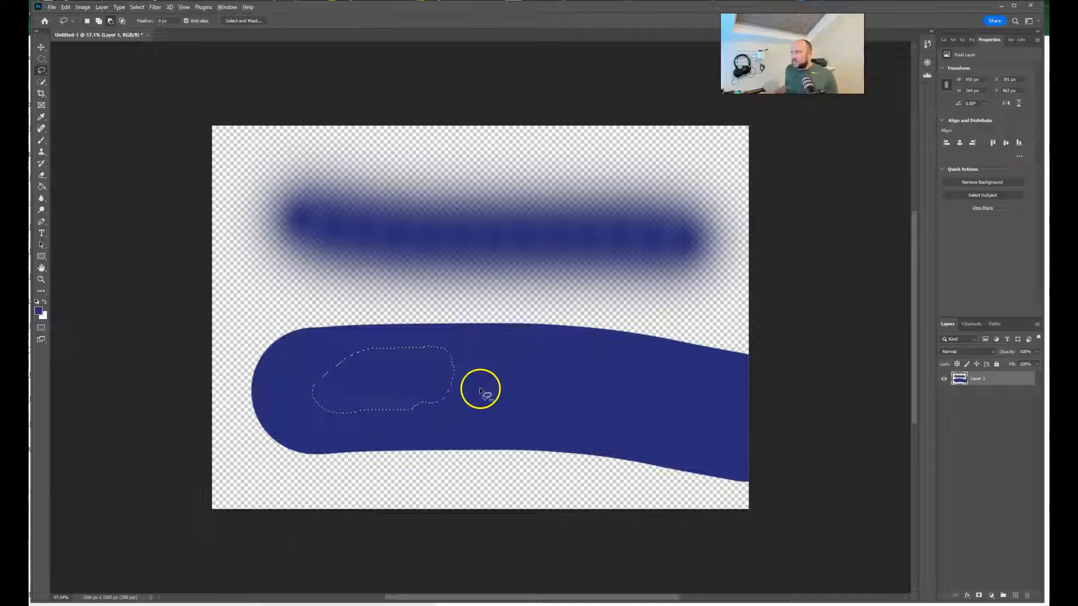
pyautogui.moveTo(483, 372)
pyautogui.mouseDown()
pyautogui.moveTo(401, 376)
pyautogui.moveTo(387, 404)
pyautogui.moveTo(405, 424)
pyautogui.moveTo(469, 427)
pyautogui.moveTo(501, 393)
pyautogui.moveTo(487, 360)
pyautogui.mouseUp()
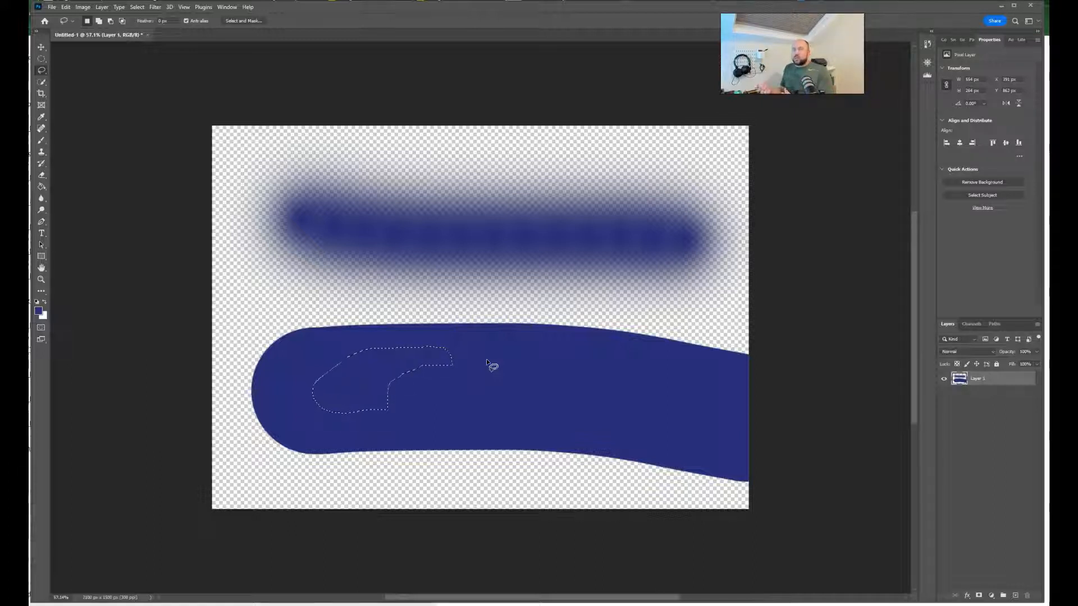
pyautogui.scroll(-1, 486, 359)
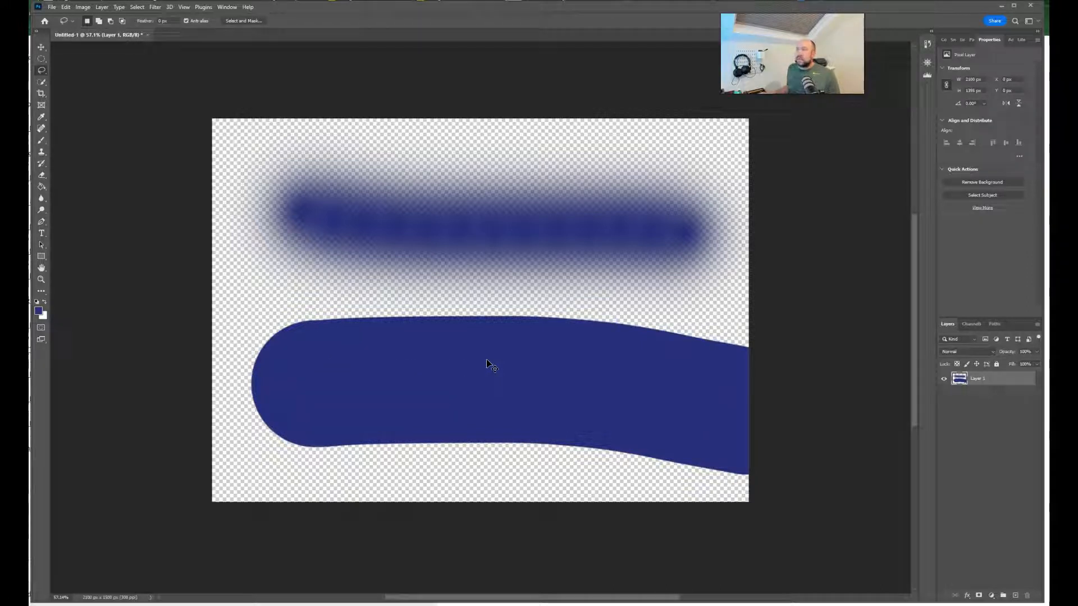
# Step: Paint over the entire canvas with the Brush so the layer is solid blue
pyautogui.press('b')
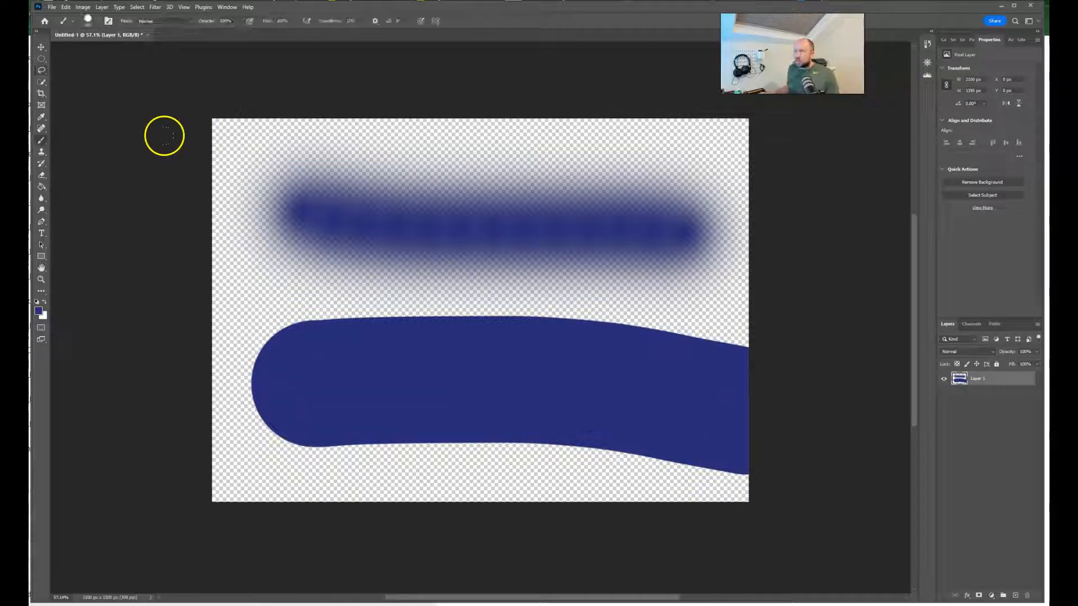
pyautogui.click(188, 138)
pyautogui.moveTo(209, 288)
pyautogui.mouseDown()
pyautogui.moveTo(284, 280)
pyautogui.moveTo(356, 366)
pyautogui.moveTo(449, 146)
pyautogui.mouseUp()
pyautogui.moveTo(338, 194)
pyautogui.mouseDown()
pyautogui.moveTo(418, 154)
pyautogui.moveTo(828, 152)
pyautogui.moveTo(425, 477)
pyautogui.moveTo(823, 449)
pyautogui.moveTo(584, 448)
pyautogui.moveTo(447, 235)
pyautogui.moveTo(674, 286)
pyautogui.moveTo(598, 205)
pyautogui.mouseUp()
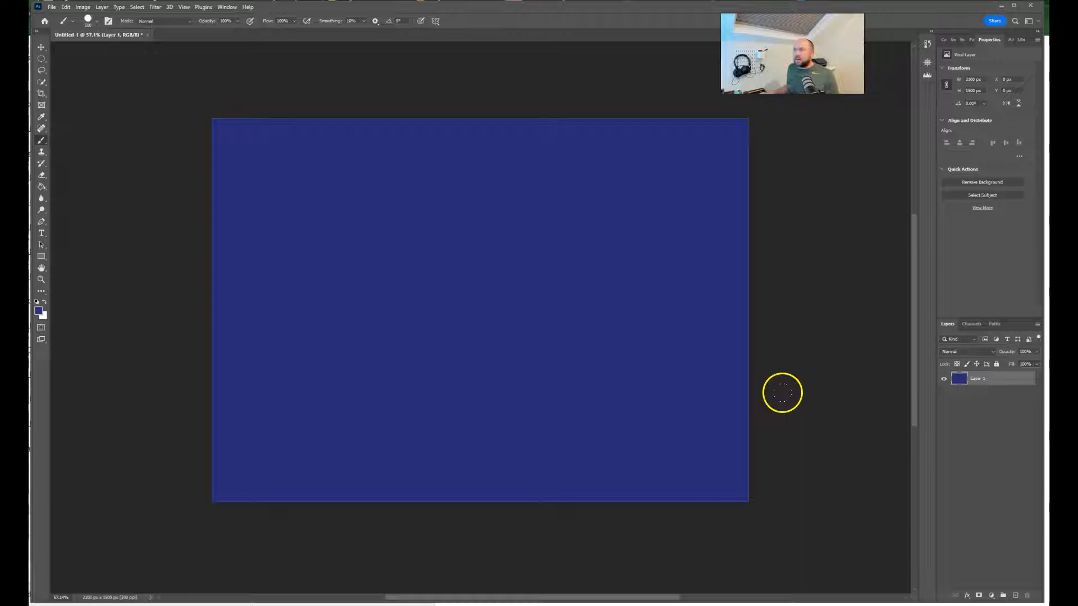
# Step: Make a large circular selection left of the canvas centre and subtract an overlapping circle at its right side to form a crescent
pyautogui.rightClick(42, 58)
pyautogui.click(78, 66)
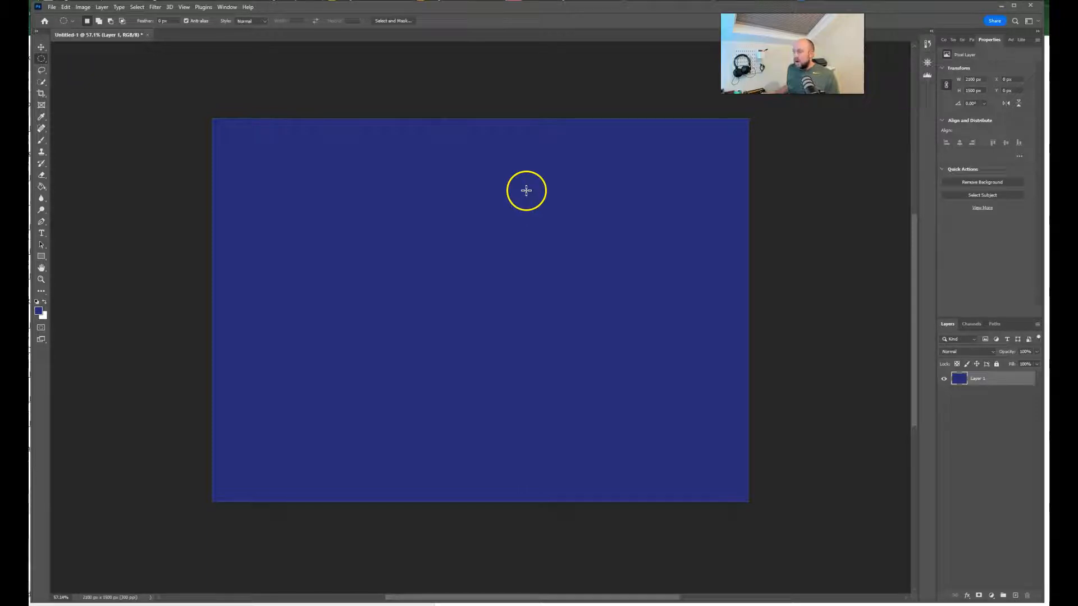
pyautogui.moveTo(538, 186); pyautogui.dragTo(257, 435)
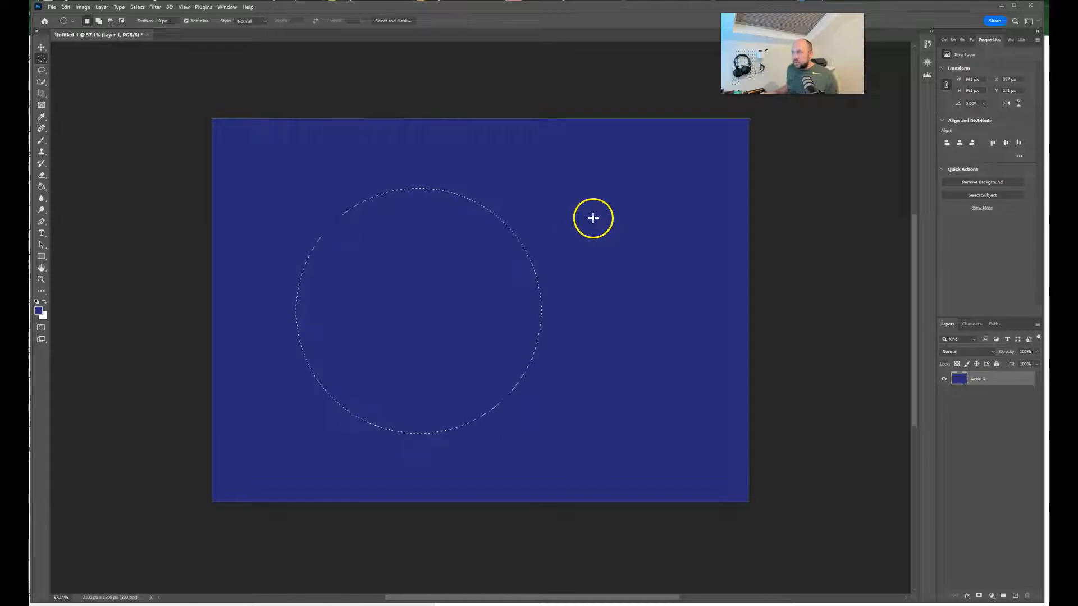
pyautogui.moveTo(592, 240); pyautogui.dragTo(515, 311)
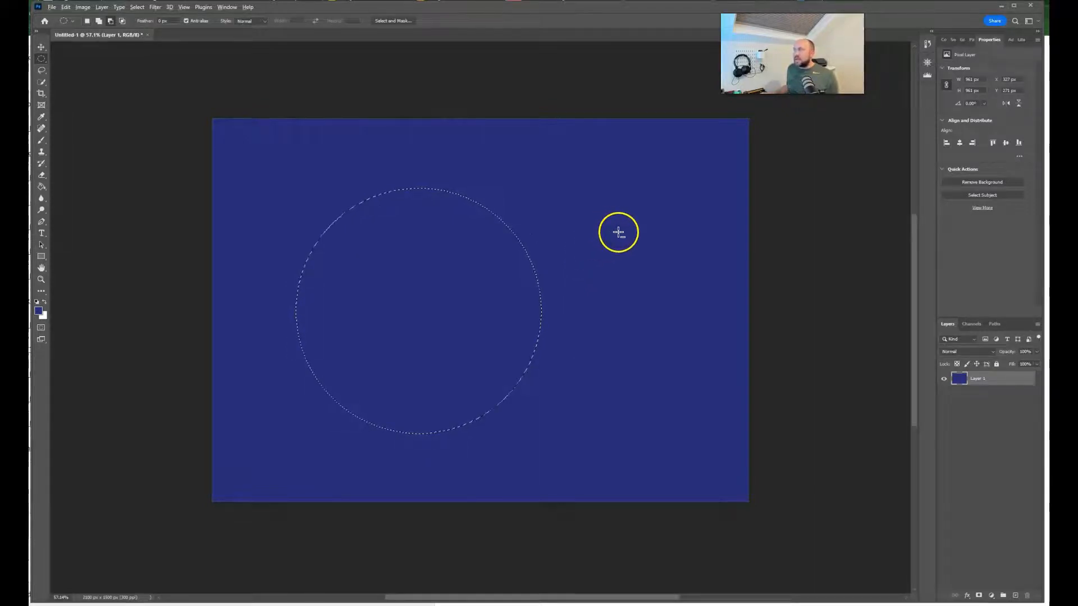
pyautogui.moveTo(622, 225); pyautogui.dragTo(117, 415)
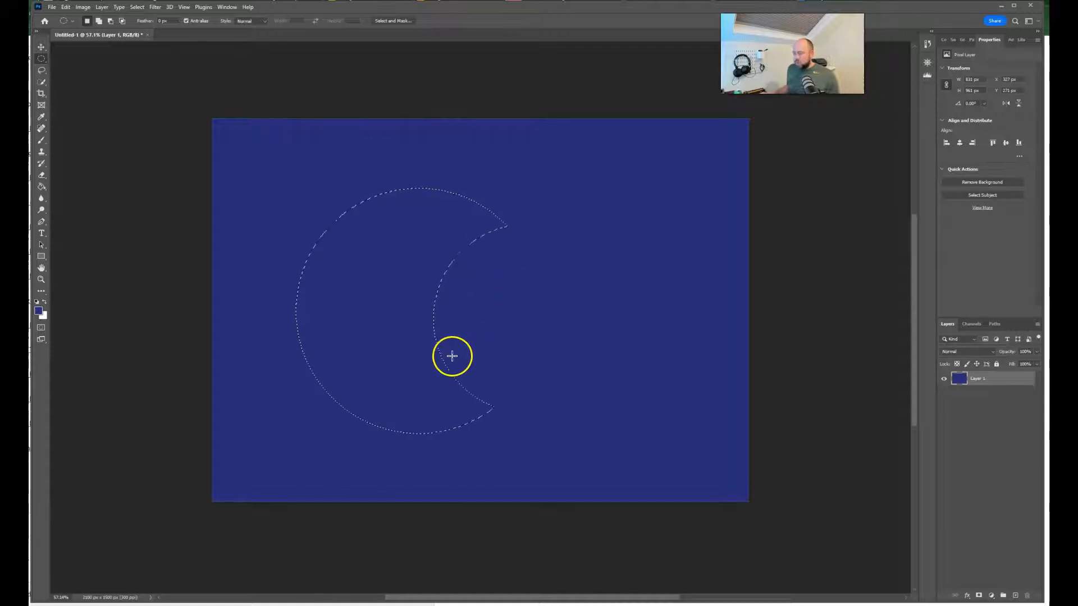
# Step: Delete the blue inside the crescent selection, then undo the deletion
pyautogui.press('v')
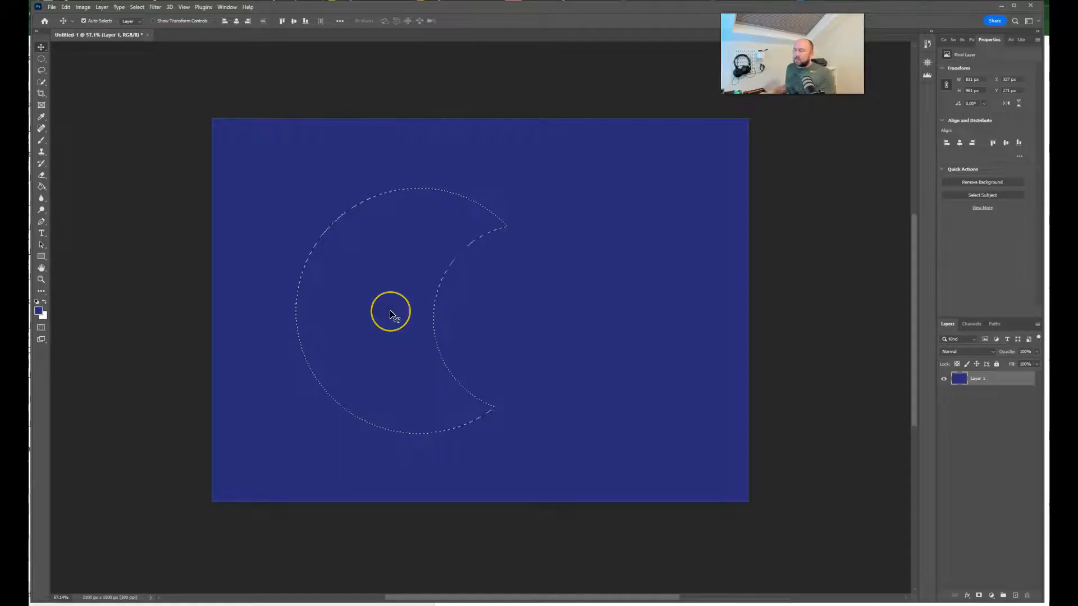
pyautogui.press('Delete')
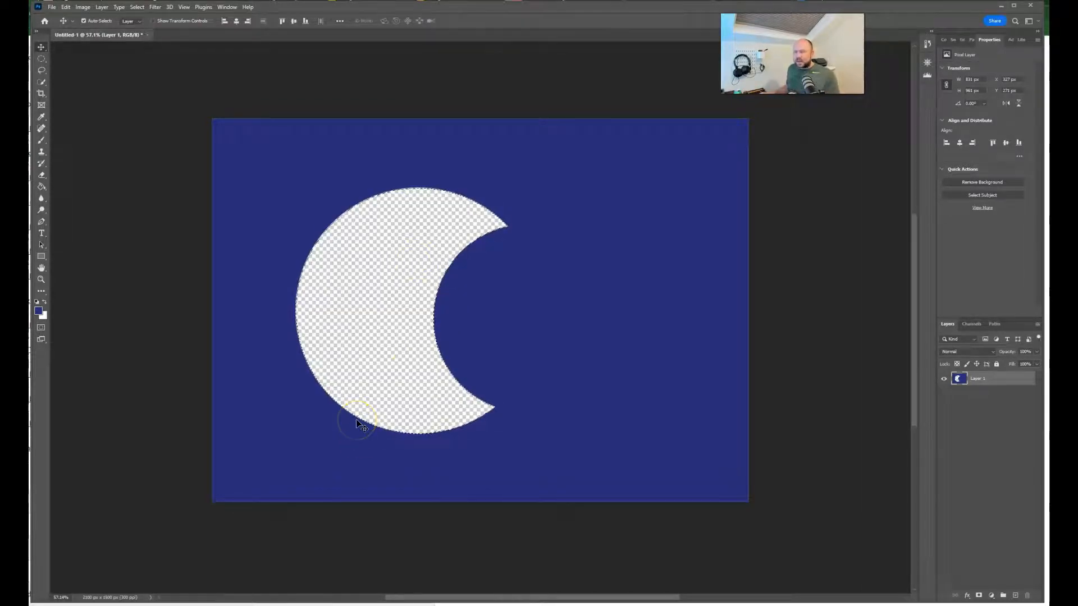
pyautogui.hotkey('ctrl', 'z')
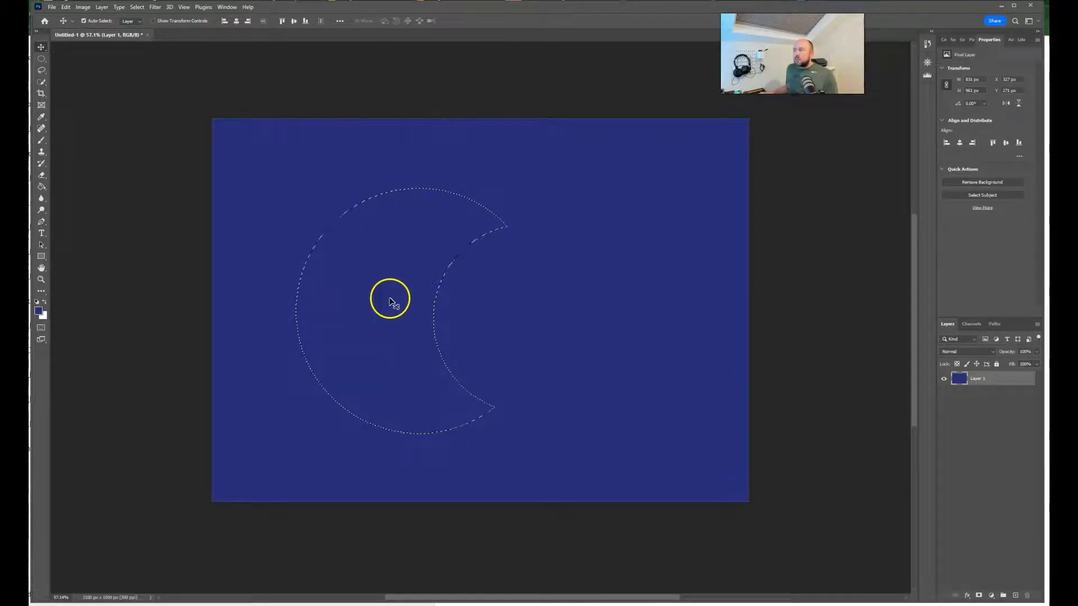
# Step: Apply Grow to the crescent selection, then undo it
pyautogui.click(138, 7)
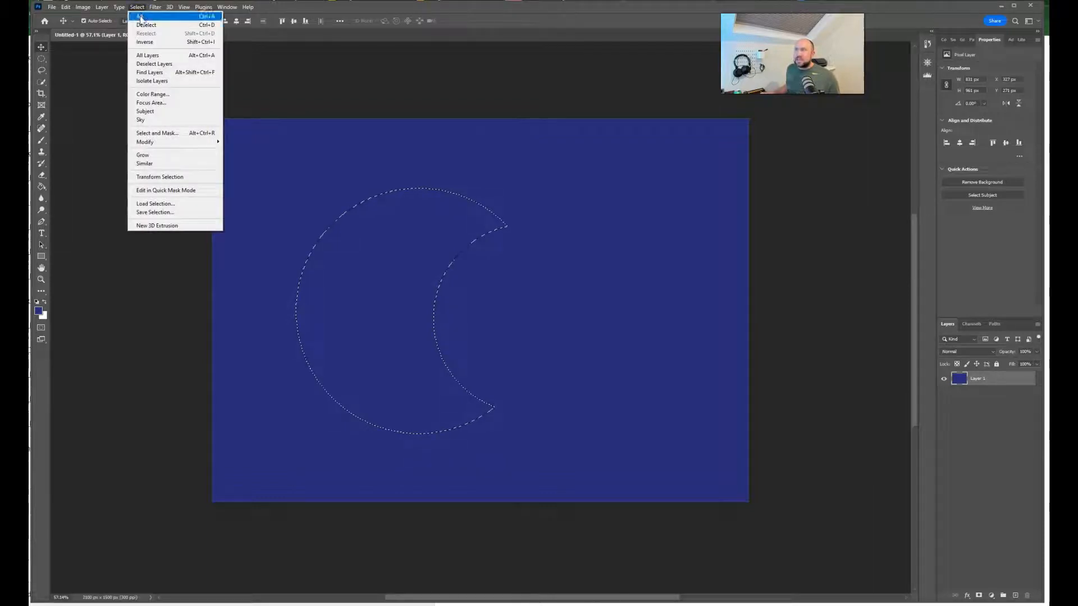
pyautogui.click(193, 156)
pyautogui.hotkey('ctrl', 'z')
# Step: Expand the crescent selection by 5 pixels
pyautogui.click(137, 7)
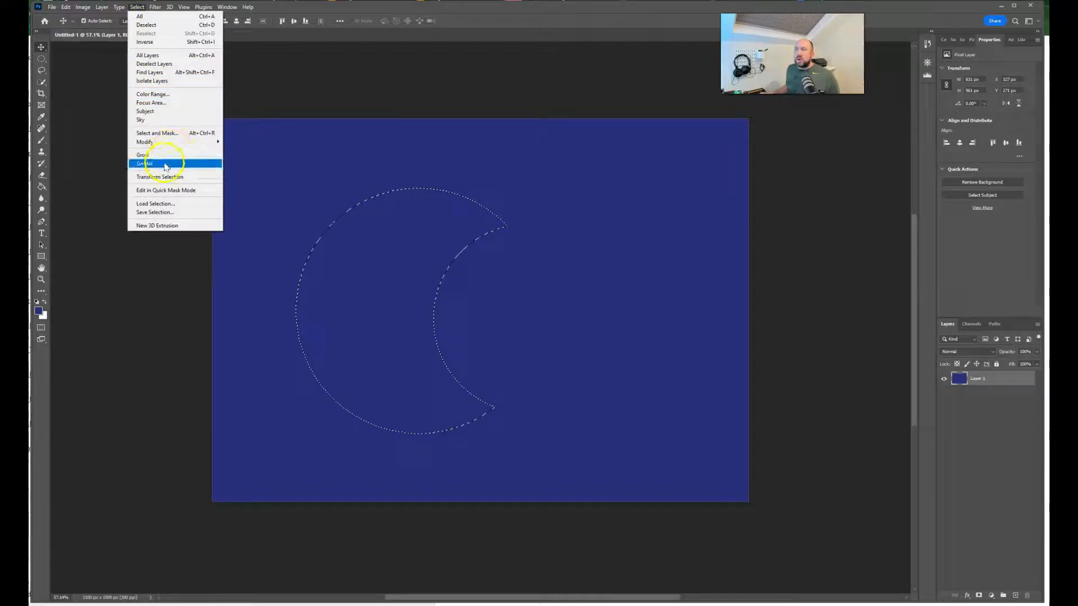
pyautogui.moveTo(191, 143)
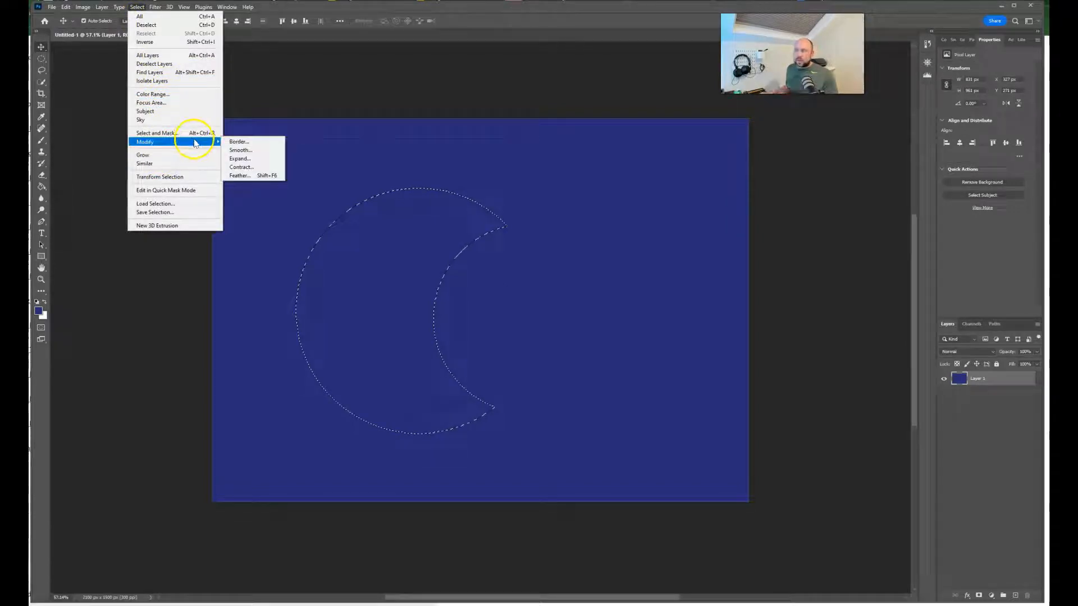
pyautogui.click(241, 159)
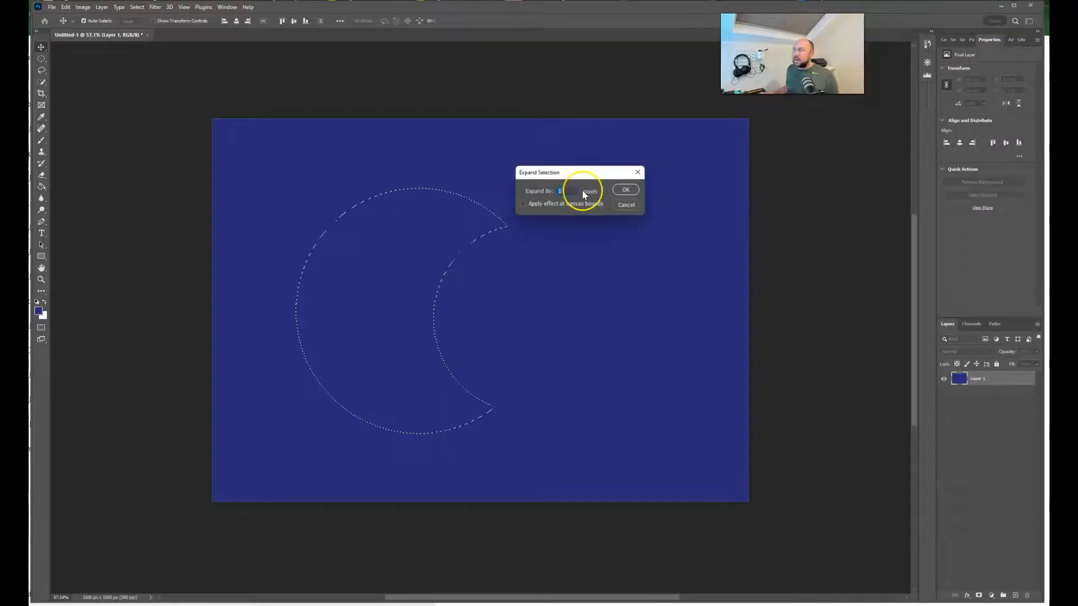
pyautogui.write('5')
pyautogui.press('Return')
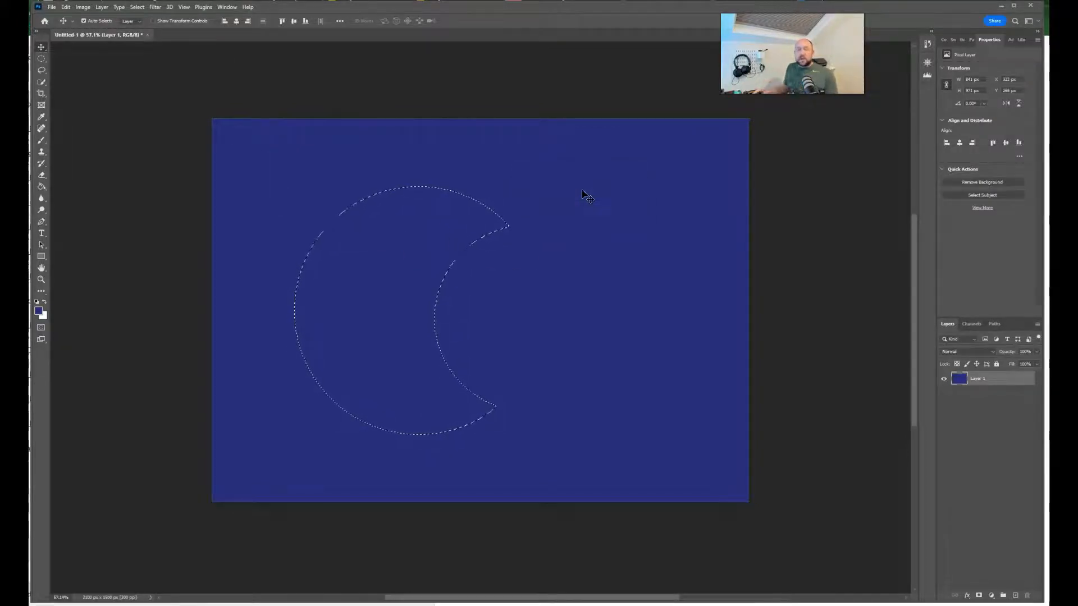
# Step: Invert the crescent selection, delete the blue outside the crescent and deselect
pyautogui.click(137, 7)
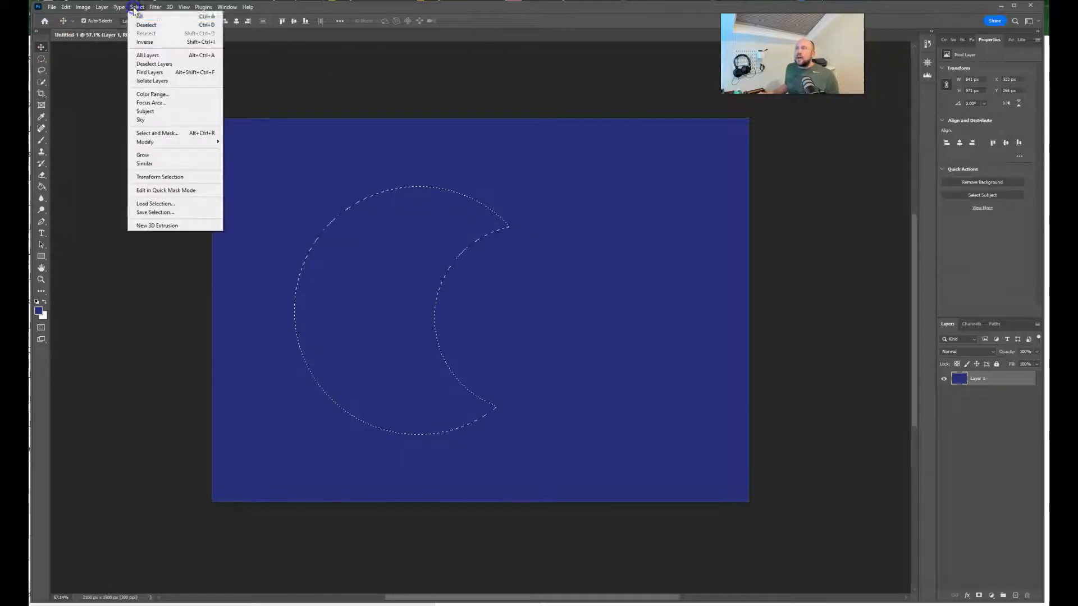
pyautogui.click(158, 44)
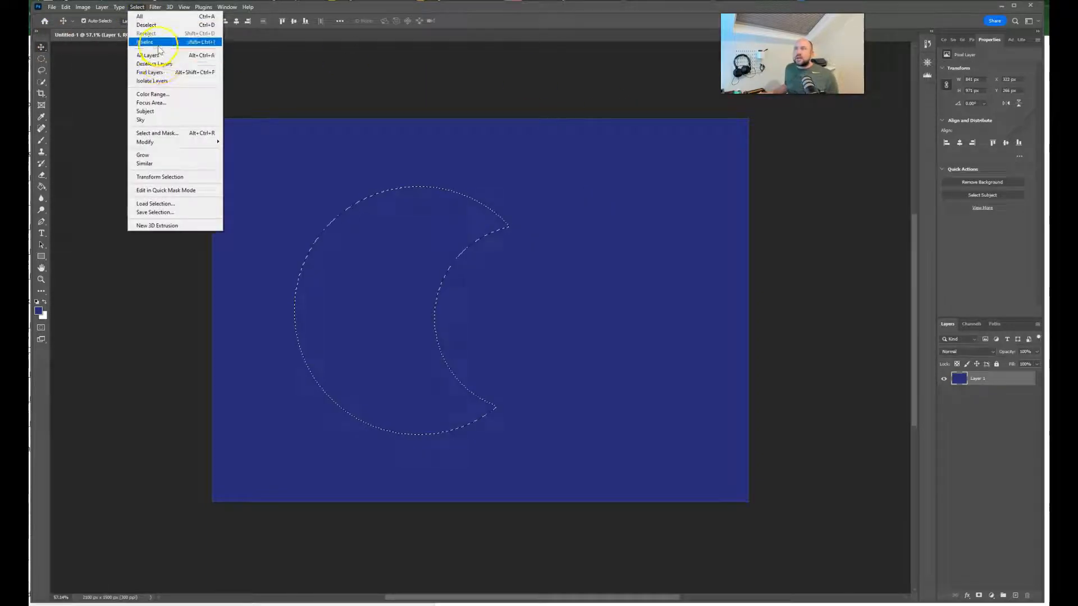
pyautogui.click(157, 44)
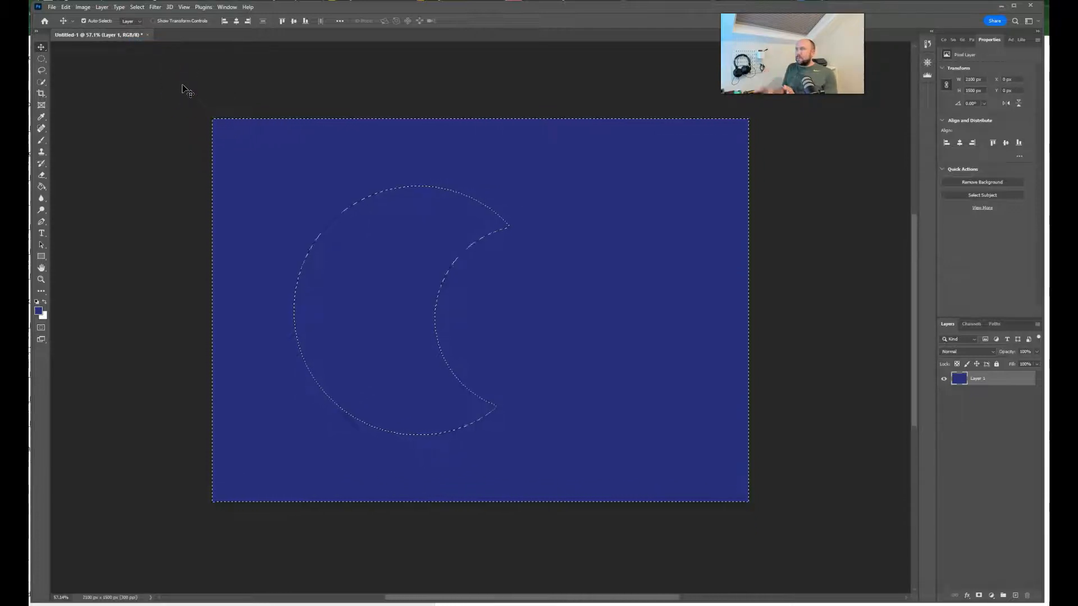
pyautogui.click(180, 101)
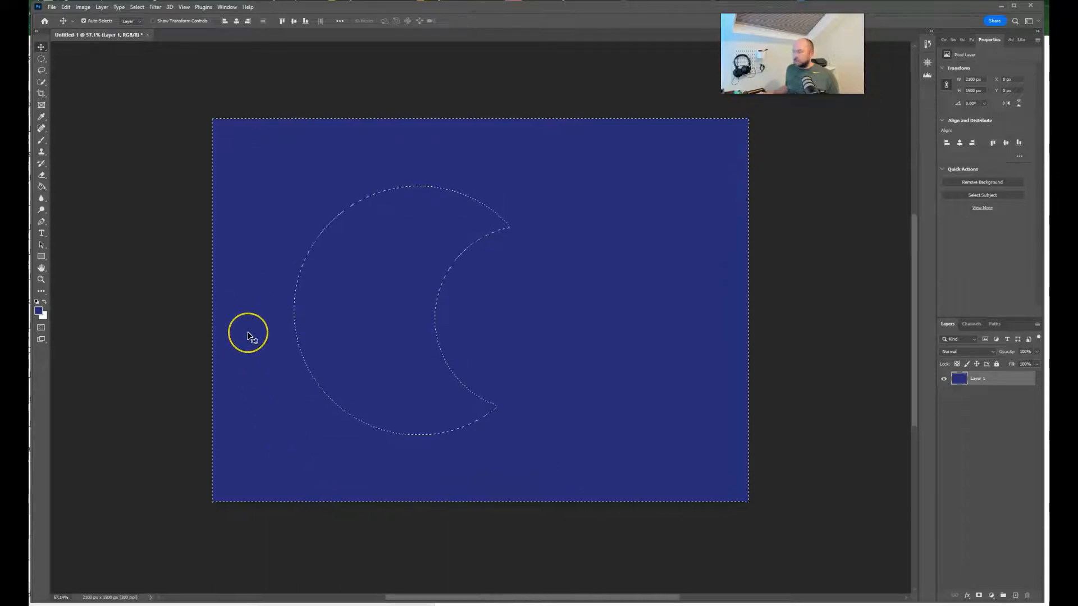
pyautogui.press('Delete')
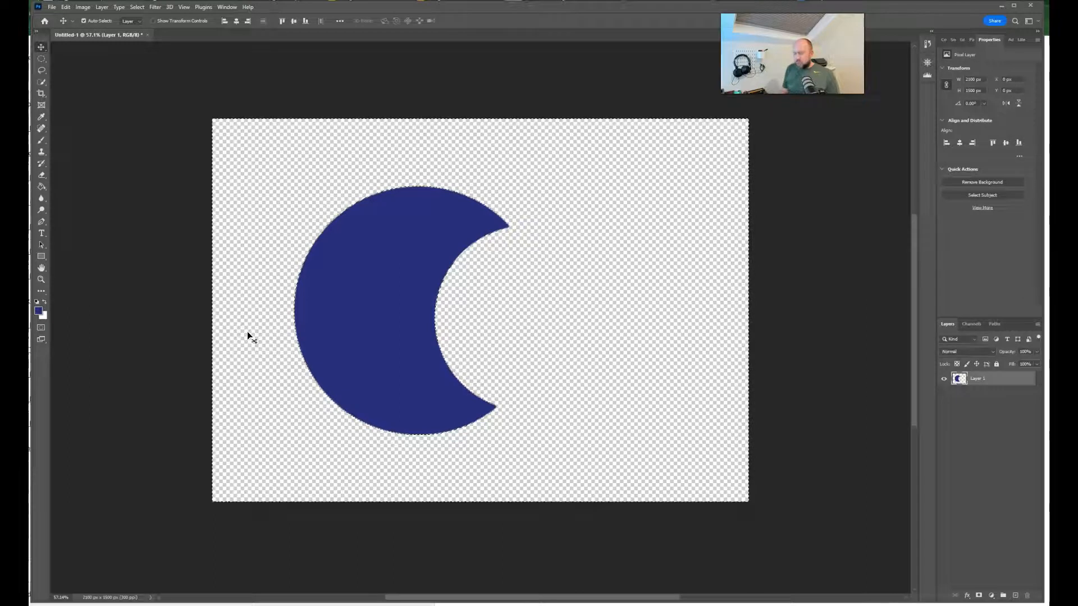
pyautogui.hotkey('ctrl', 'd')
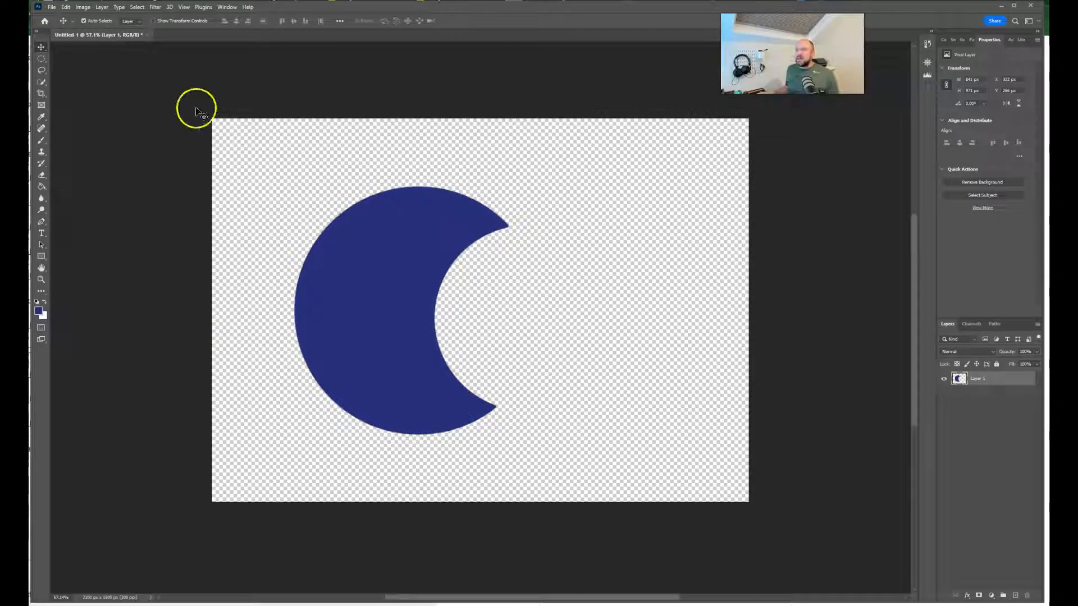
# Step: Move the blue crescent slightly to the left, then undo back to the expanded crescent selection on the solid blue layer
pyautogui.moveTo(364, 223); pyautogui.dragTo(332, 354)
pyautogui.moveTo(322, 314); pyautogui.dragTo(343, 327)
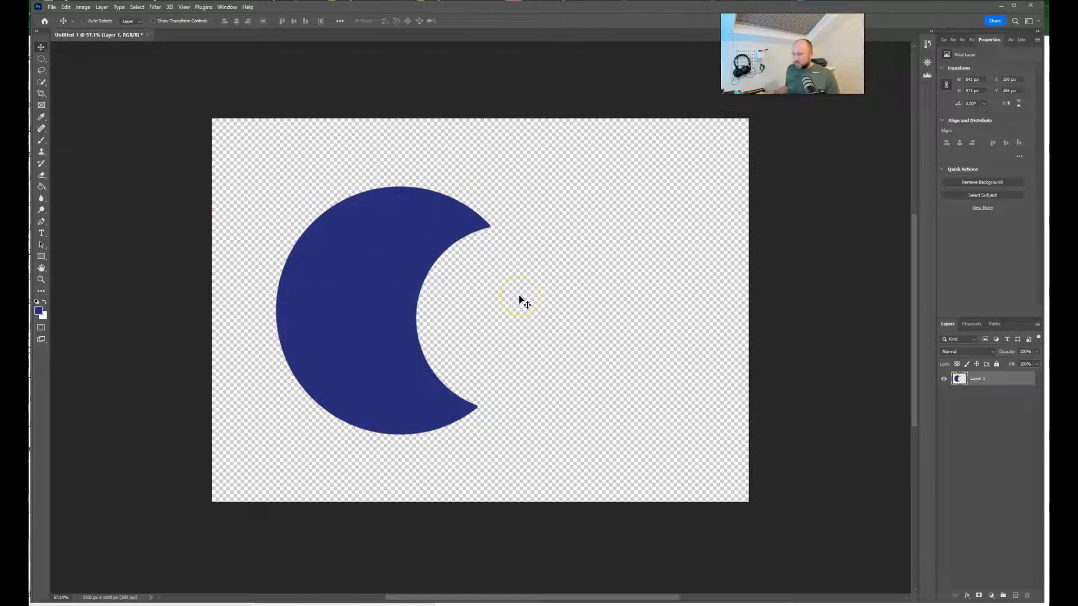
pyautogui.hotkey('ctrl', 'z')
pyautogui.hotkey('ctrl', 'z')
pyautogui.hotkey('ctrl', 'z')
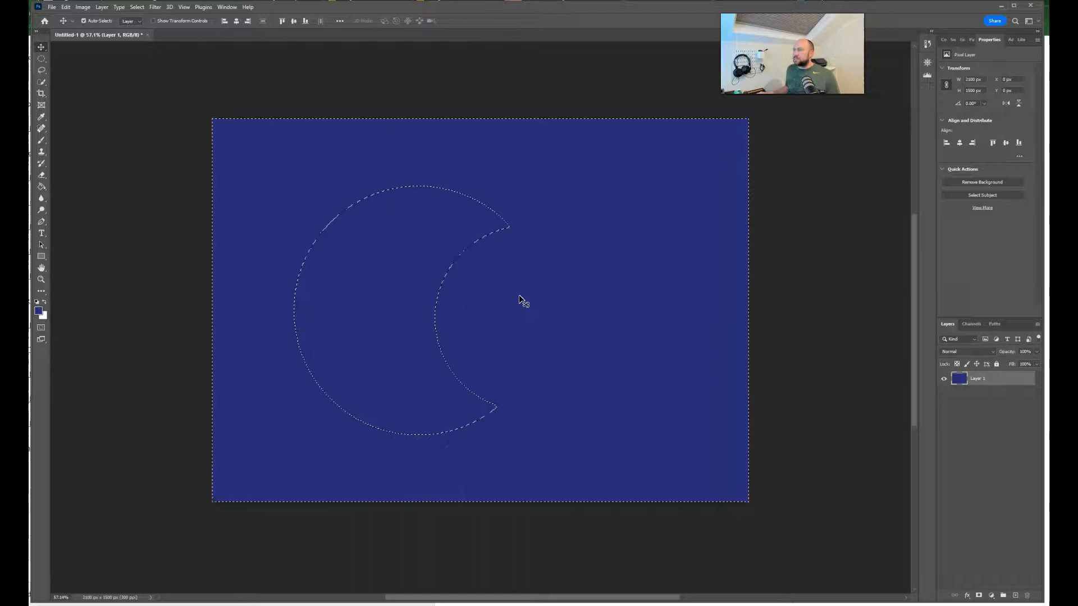
pyautogui.hotkey('ctrl', 'z')
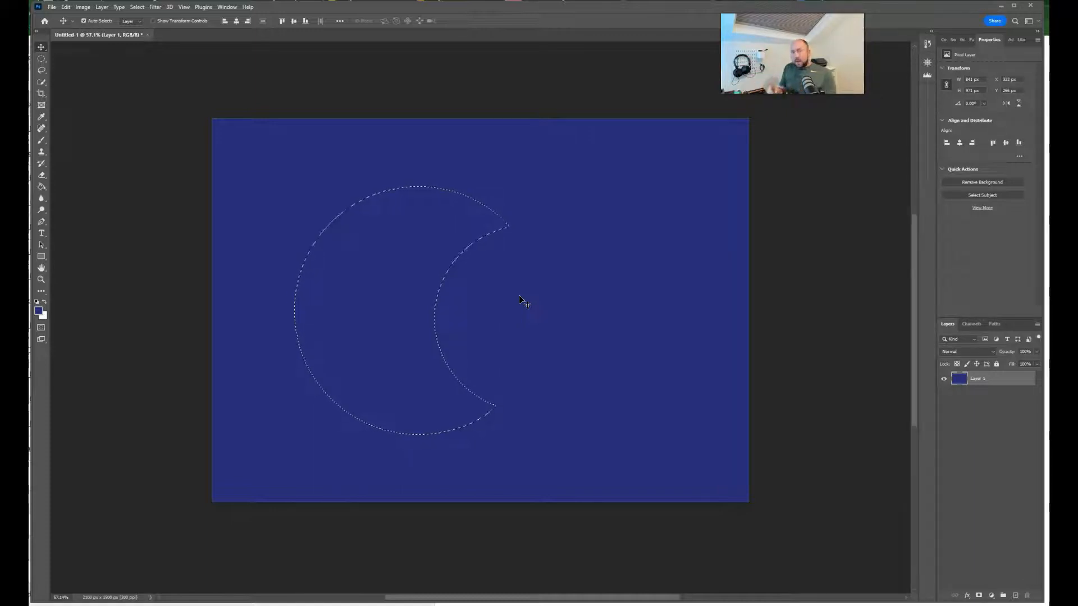
# Step: Fill the crescent selection with pale yellow, then revert the fill and invert the selection
pyautogui.hotkey('ctrl', 'z')
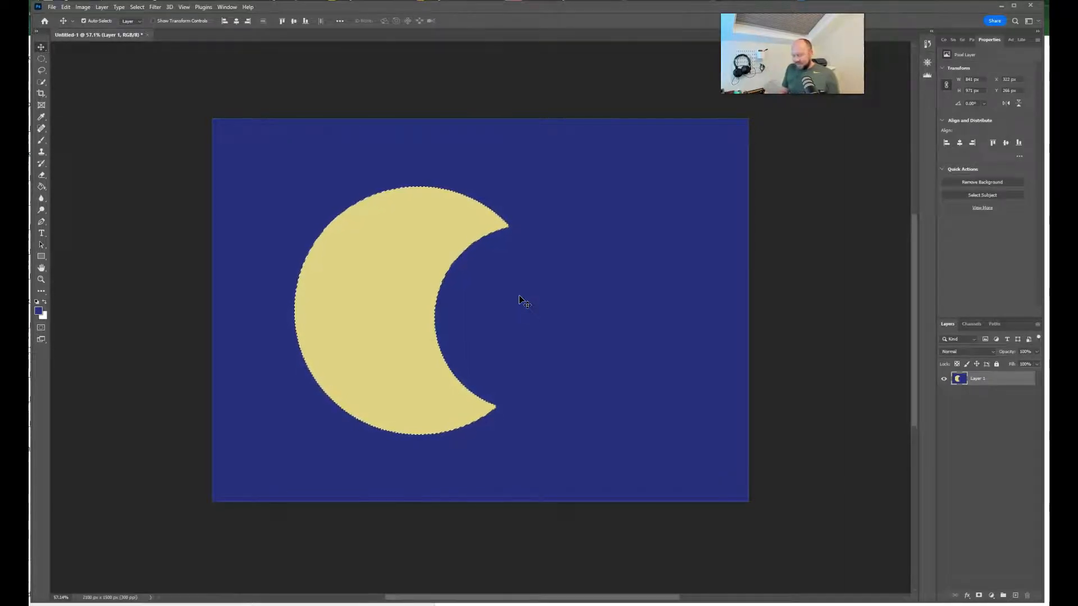
pyautogui.hotkey('ctrl', 'shift', 'z')
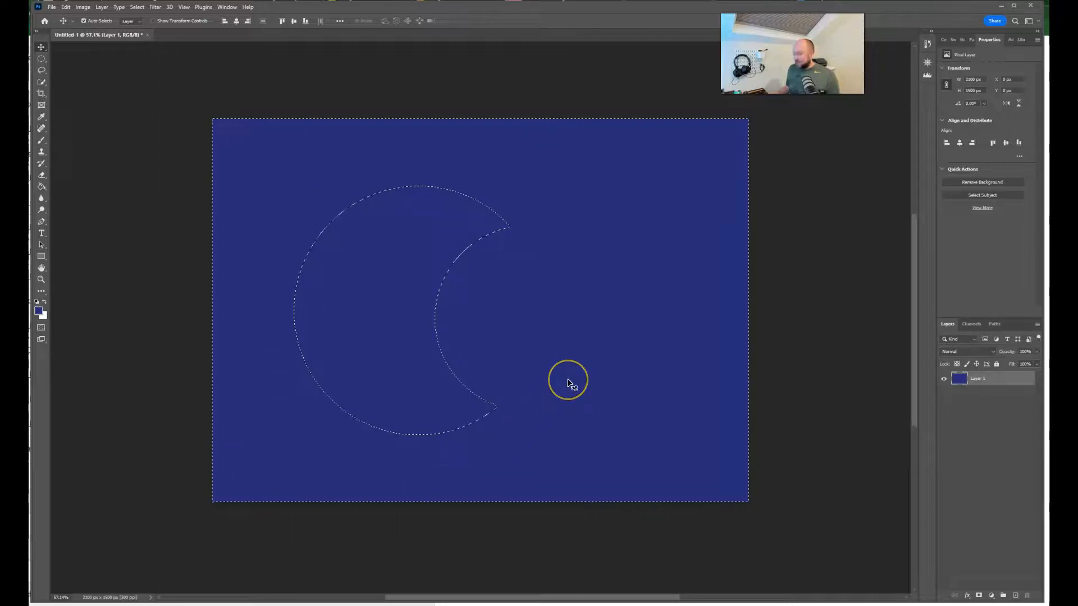
# Step: Delete the area outside the crescent, then refill it with the blue foreground color and deselect
pyautogui.press('Delete')
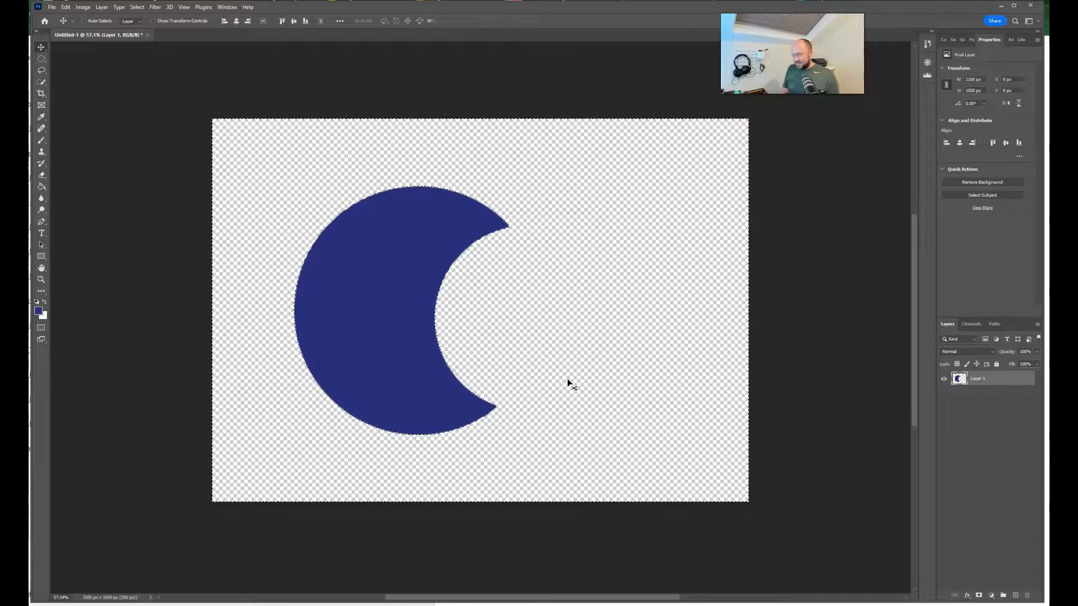
pyautogui.hotkey('alt', 'BackSpace')
pyautogui.hotkey('ctrl', 'd')
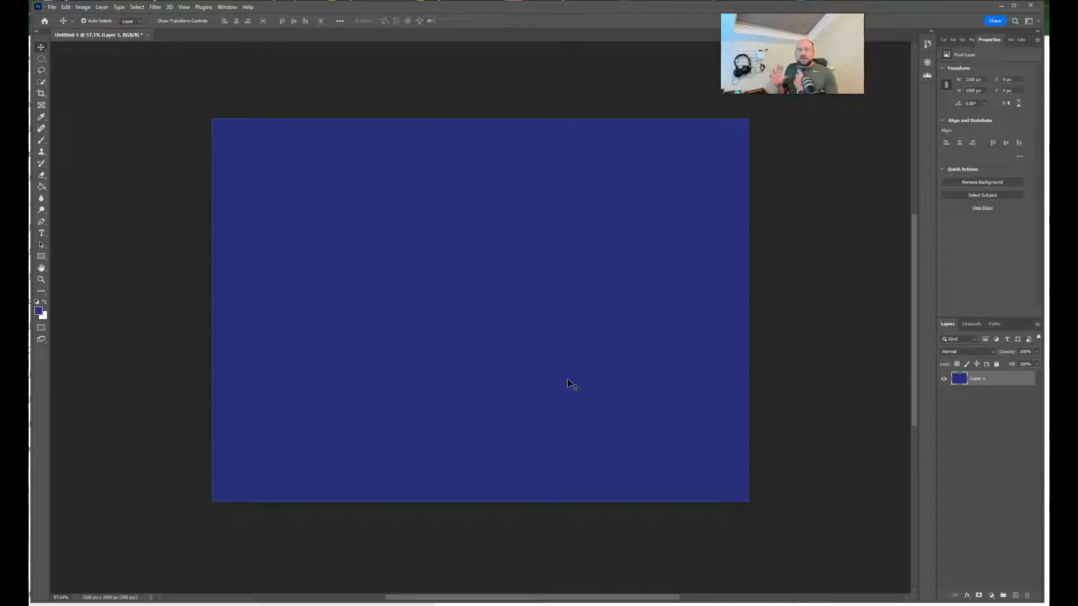
# Step: Look through the variants of the Marquee, Lasso and Quick Selection tools
pyautogui.click(44, 59)
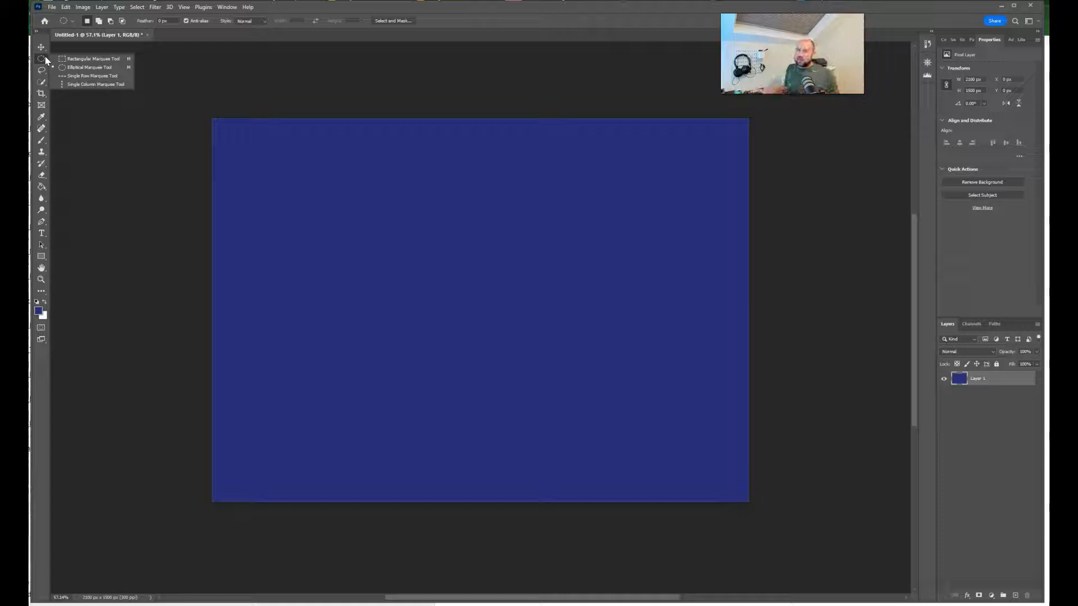
pyautogui.click(41, 69)
pyautogui.click(44, 82)
pyautogui.click(43, 82)
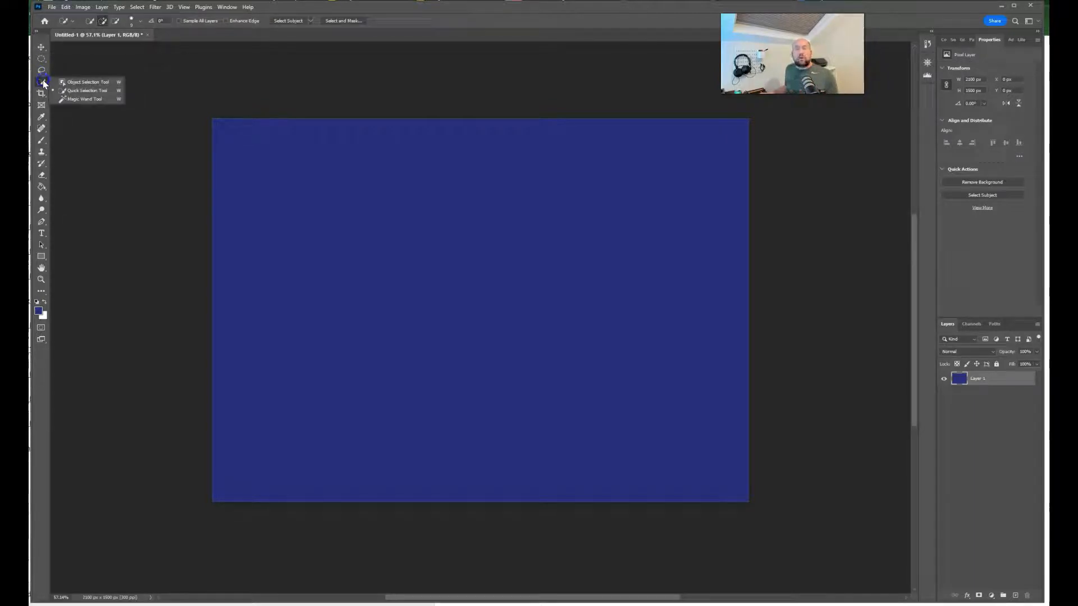
pyautogui.moveTo(43, 82)
pyautogui.mouseDown()
pyautogui.moveTo(85, 87)
pyautogui.moveTo(79, 93)
pyautogui.mouseUp()
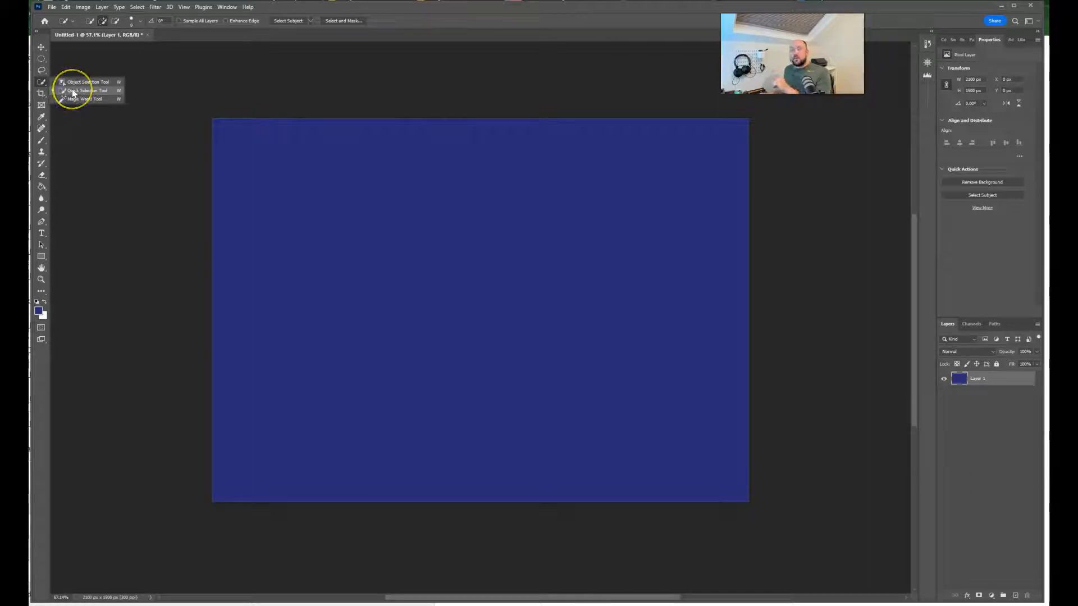
# Step: Look through the Crop, Frame and Eyedropper tools and the variants grouped with the Eyedropper
pyautogui.click(43, 92)
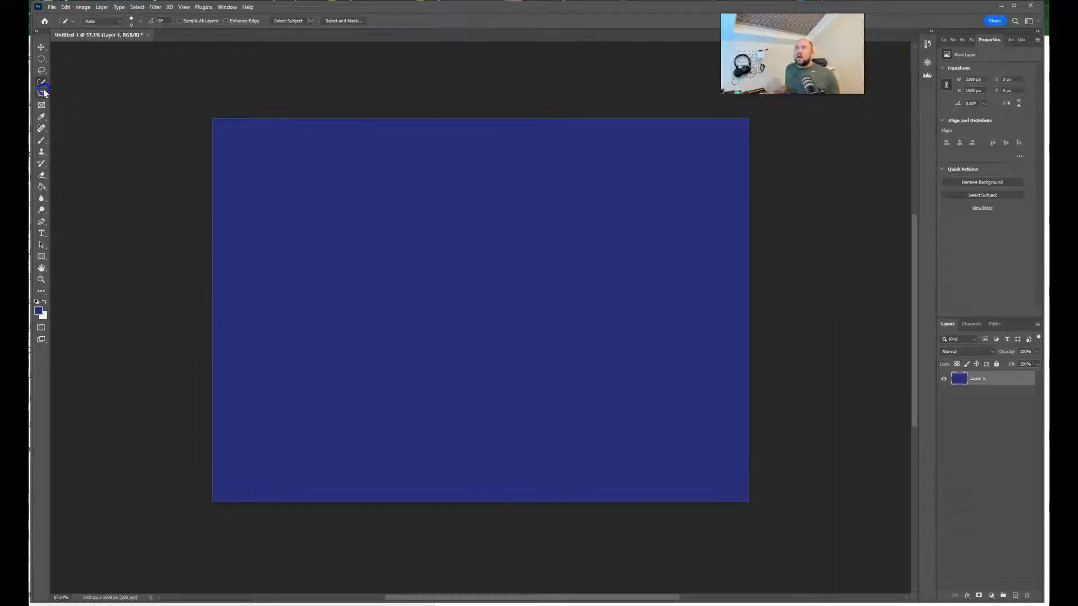
pyautogui.click(43, 92)
pyautogui.press('Escape')
pyautogui.click(45, 105)
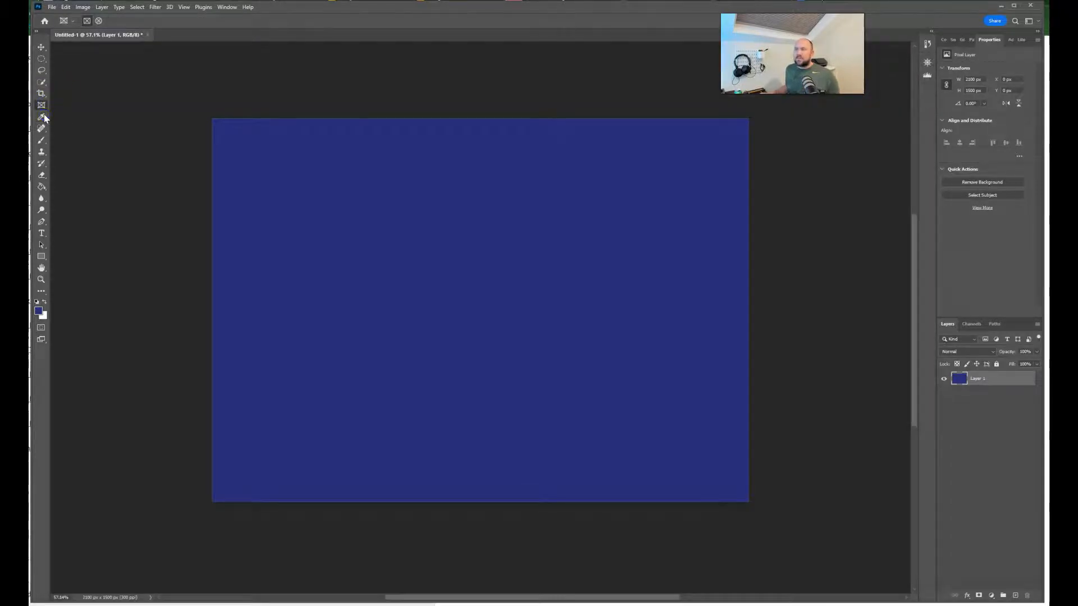
pyautogui.click(44, 117)
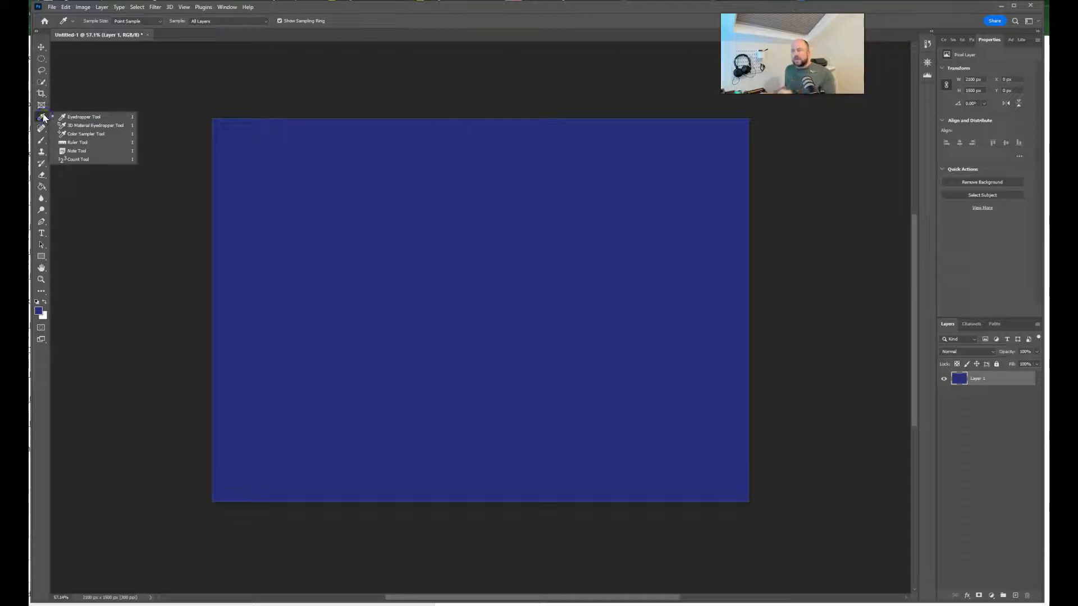
pyautogui.click(43, 115)
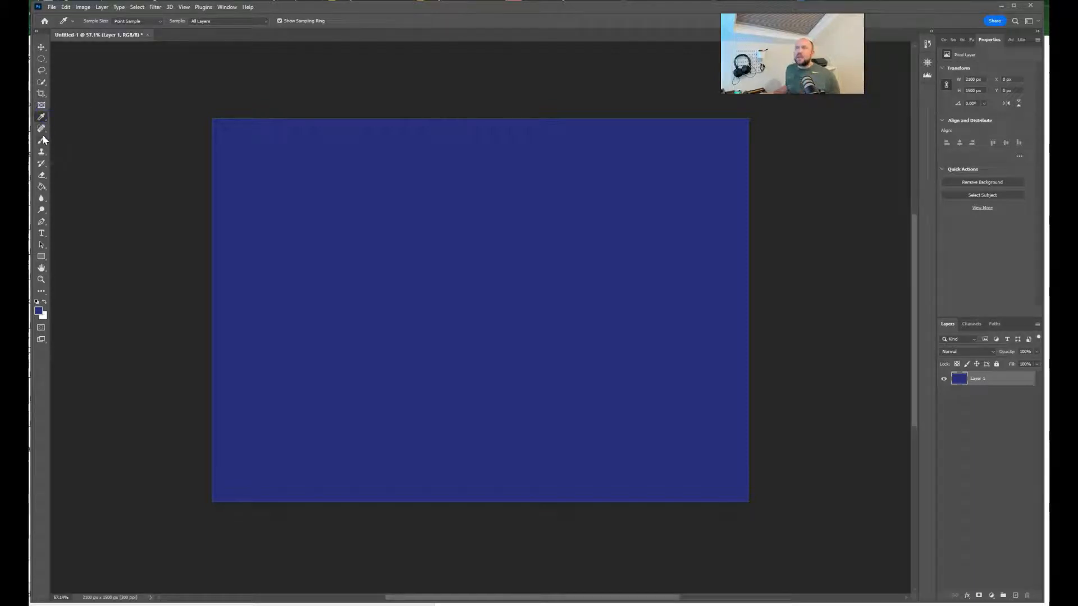
# Step: Draw a paragraph text box across the upper part of the blue canvas with the Horizontal Type tool
pyautogui.click(40, 233)
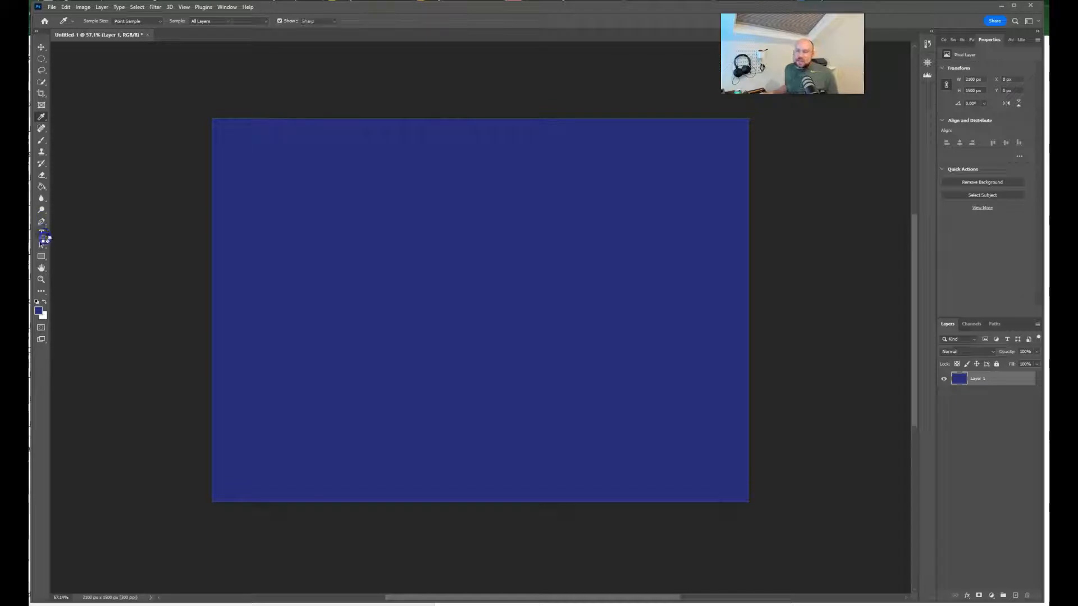
pyautogui.rightClick(45, 237)
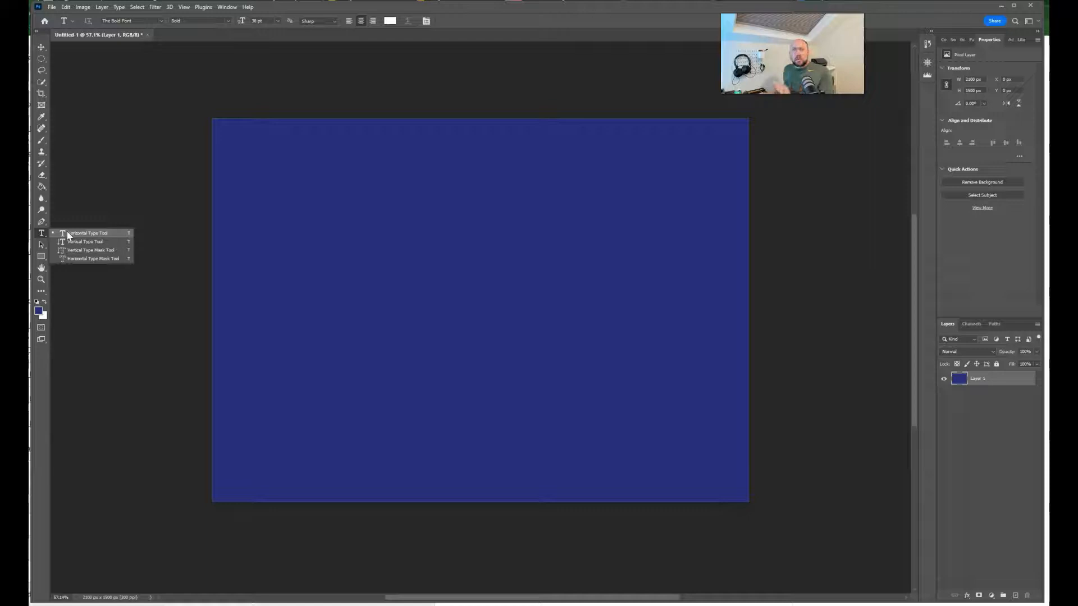
pyautogui.click(68, 234)
pyautogui.moveTo(263, 166); pyautogui.dragTo(702, 291)
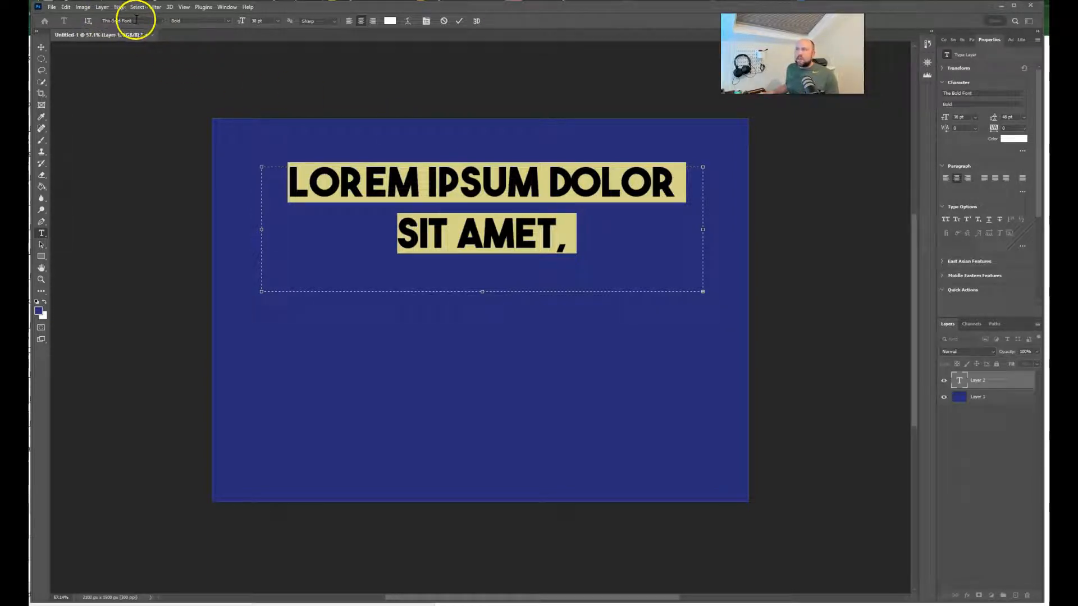
# Step: Set the placeholder text's font to Times New Roman Regular
pyautogui.click(225, 21)
pyautogui.click(161, 21)
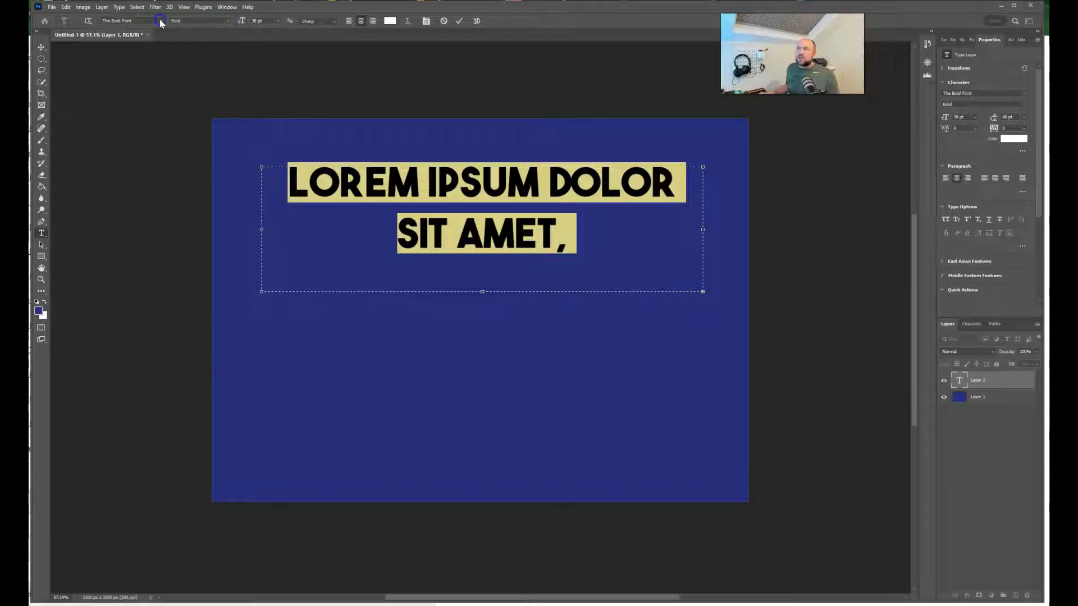
pyautogui.click(162, 57)
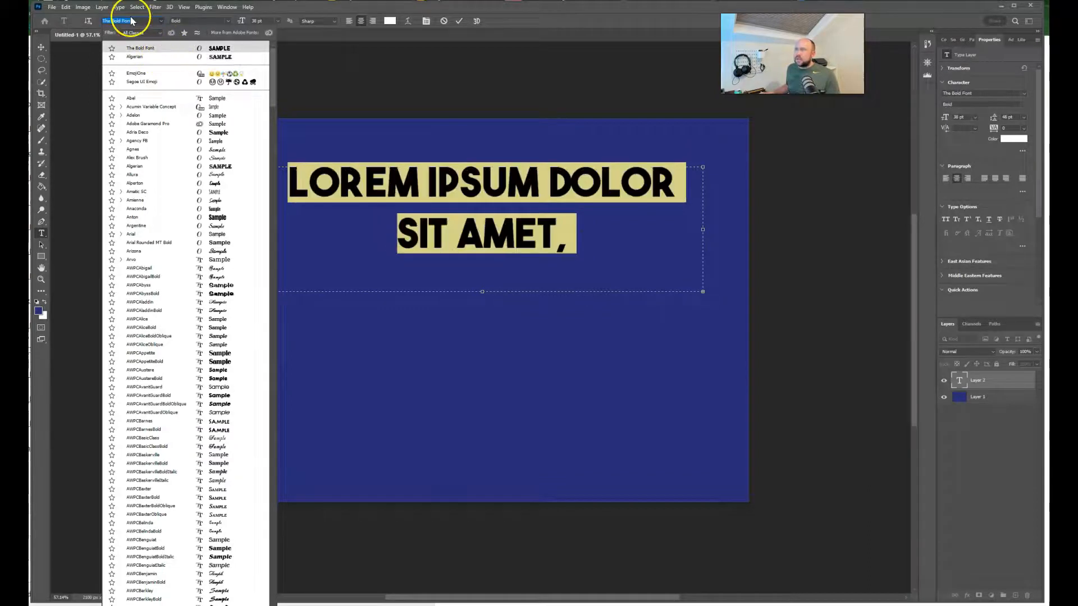
pyautogui.write('times')
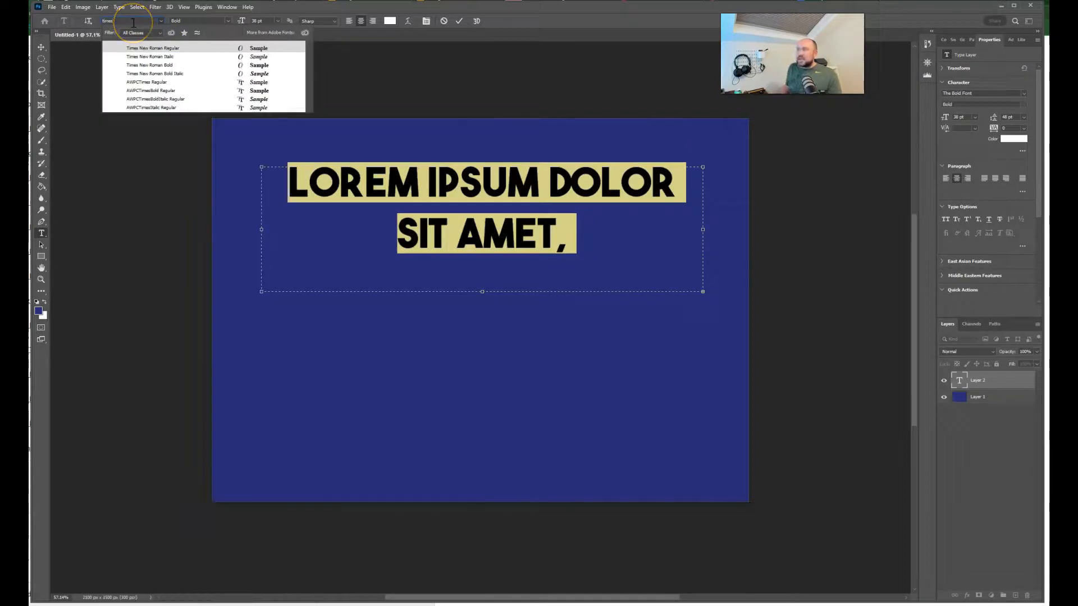
pyautogui.click(163, 48)
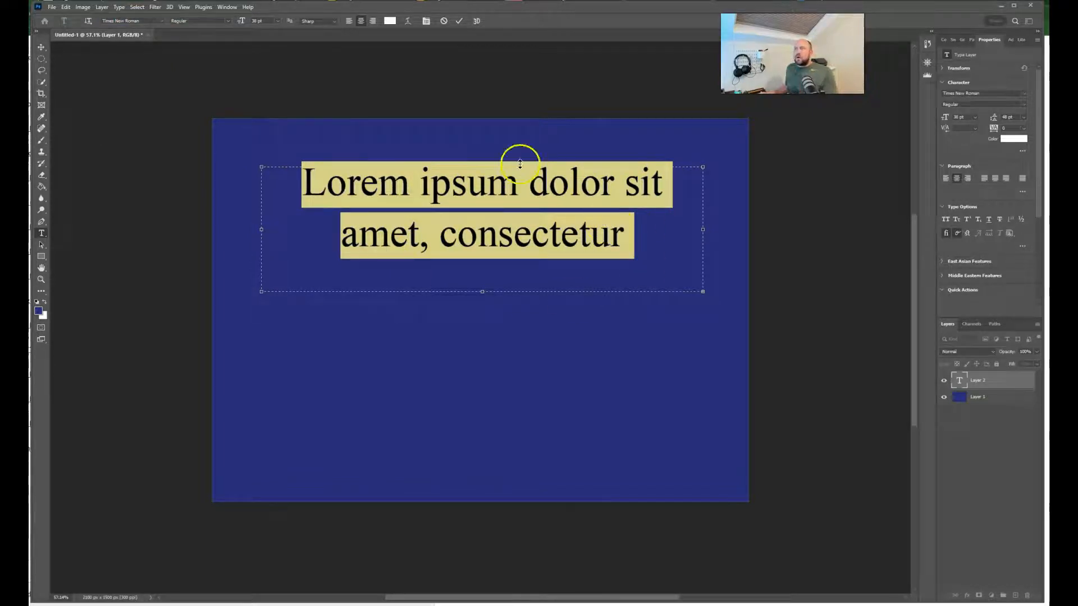
# Step: Try the Italic and Bold Italic styles on the placeholder text, and settle on Bold
pyautogui.click(232, 23)
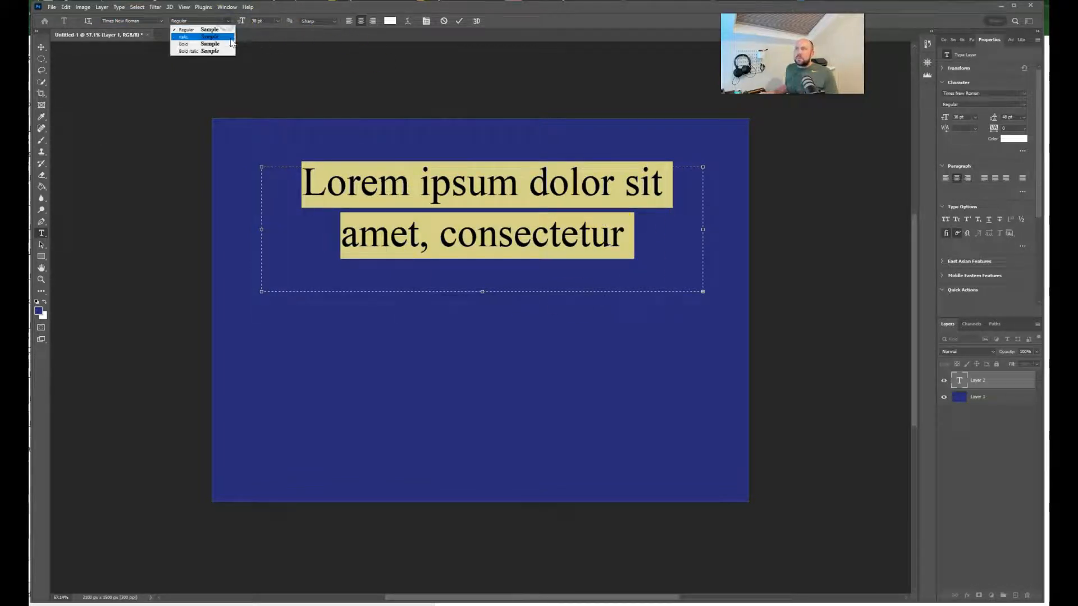
pyautogui.click(229, 35)
pyautogui.click(230, 22)
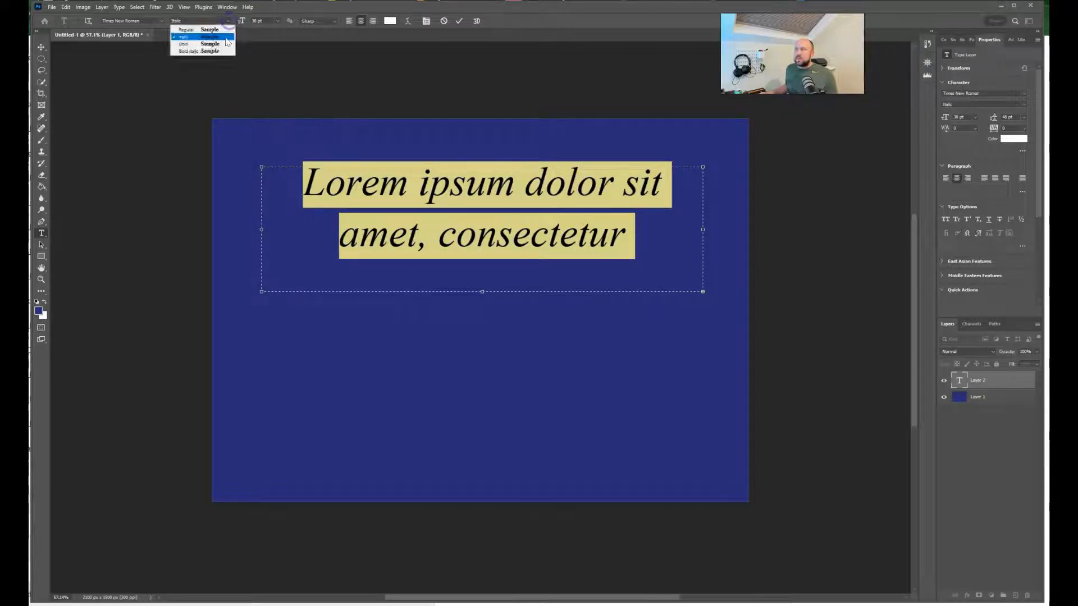
pyautogui.click(225, 47)
pyautogui.click(223, 22)
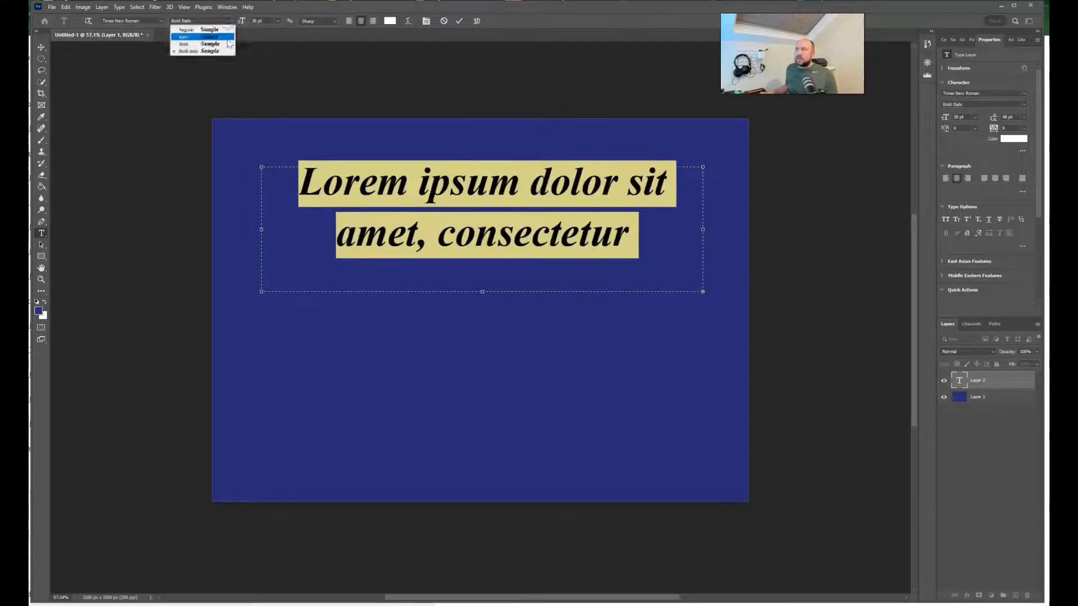
pyautogui.click(228, 43)
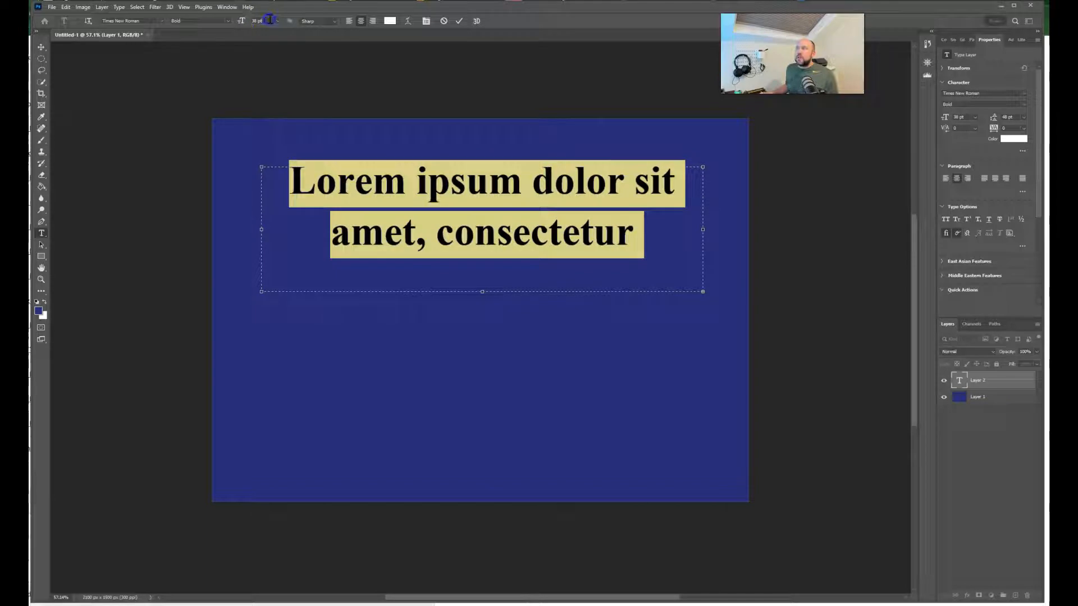
# Step: Try larger font sizes on the placeholder text and settle on 33 pt
pyautogui.scroll(14, 270, 20)
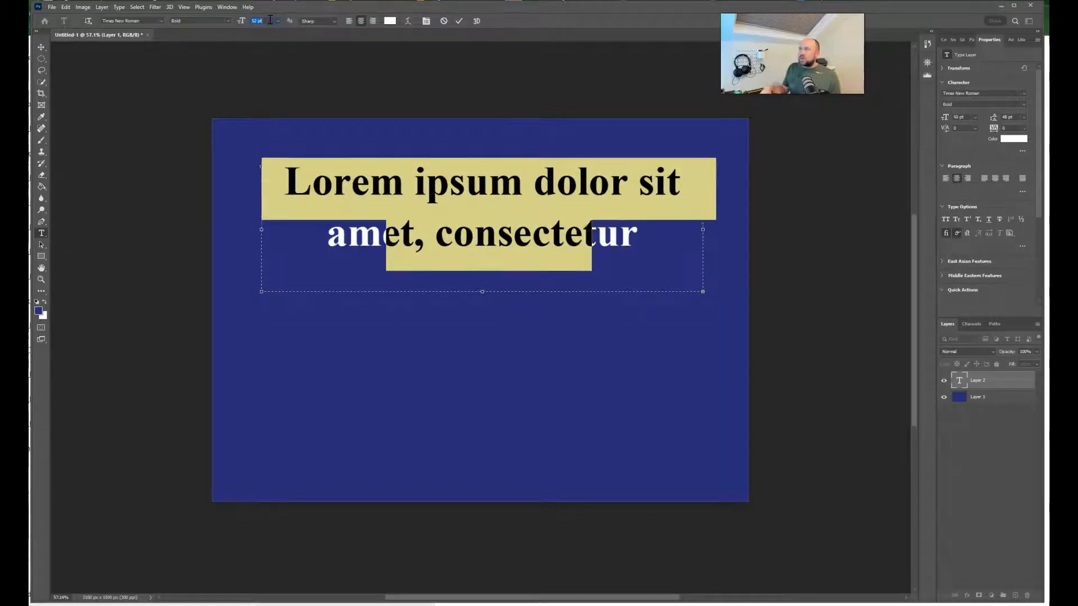
pyautogui.scroll(12, 269, 20)
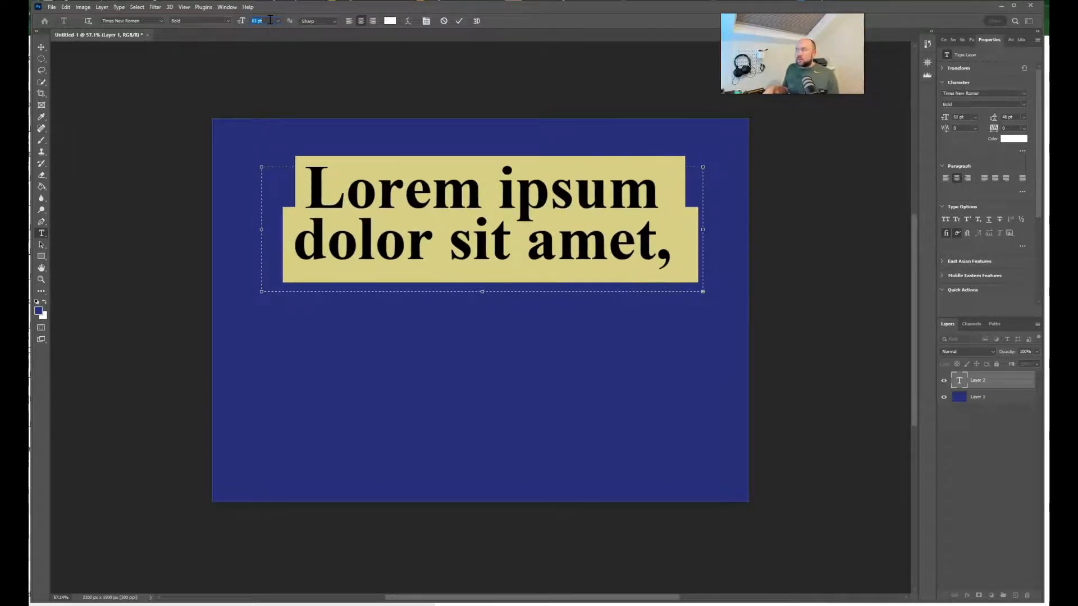
pyautogui.scroll(8, 269, 20)
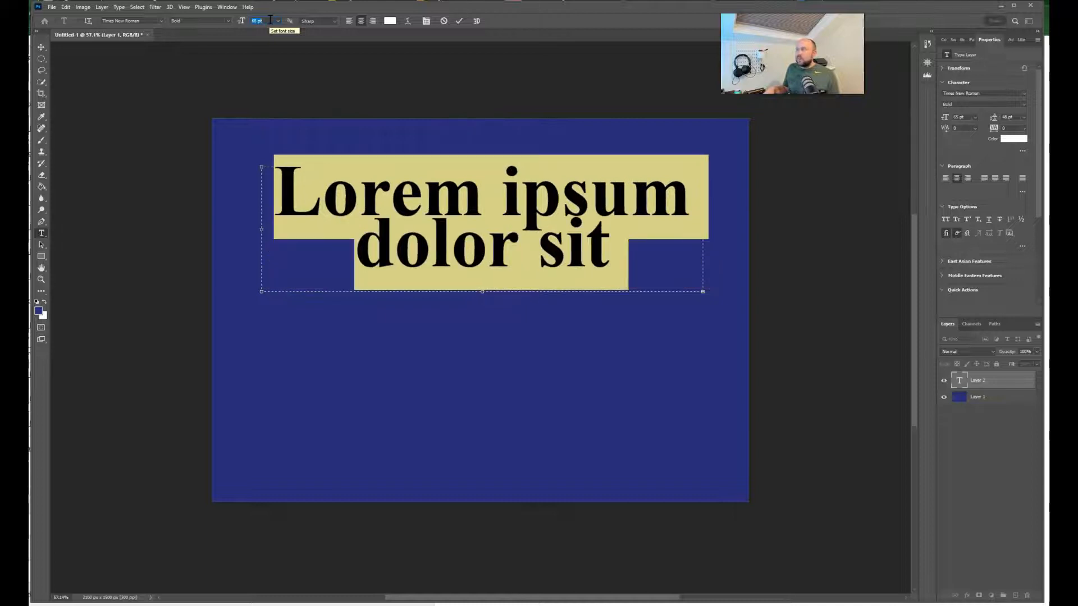
pyautogui.scroll(-19, 270, 20)
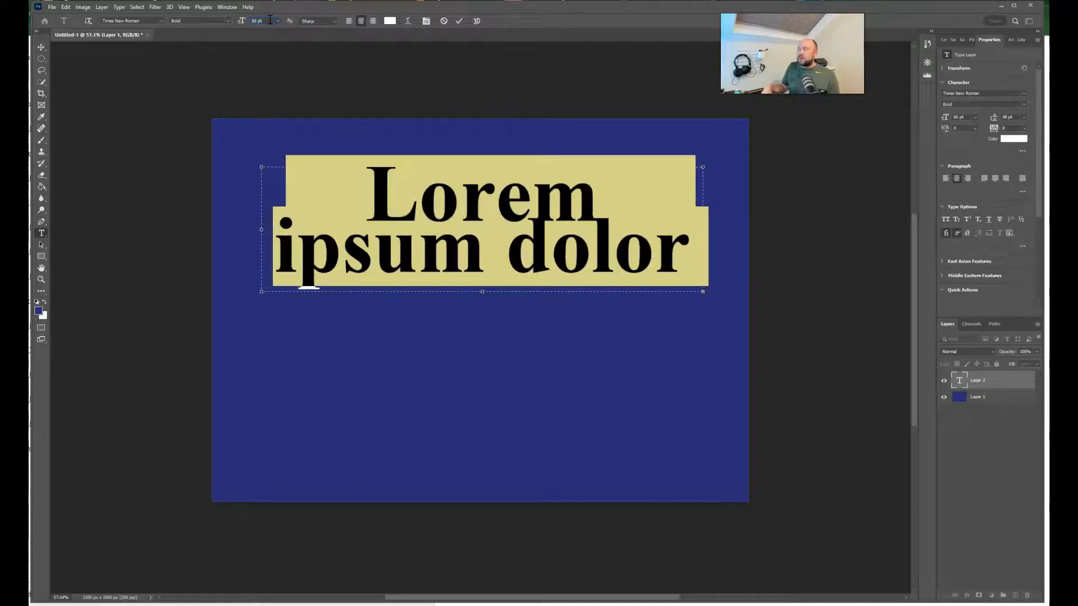
pyautogui.scroll(-20, 269, 20)
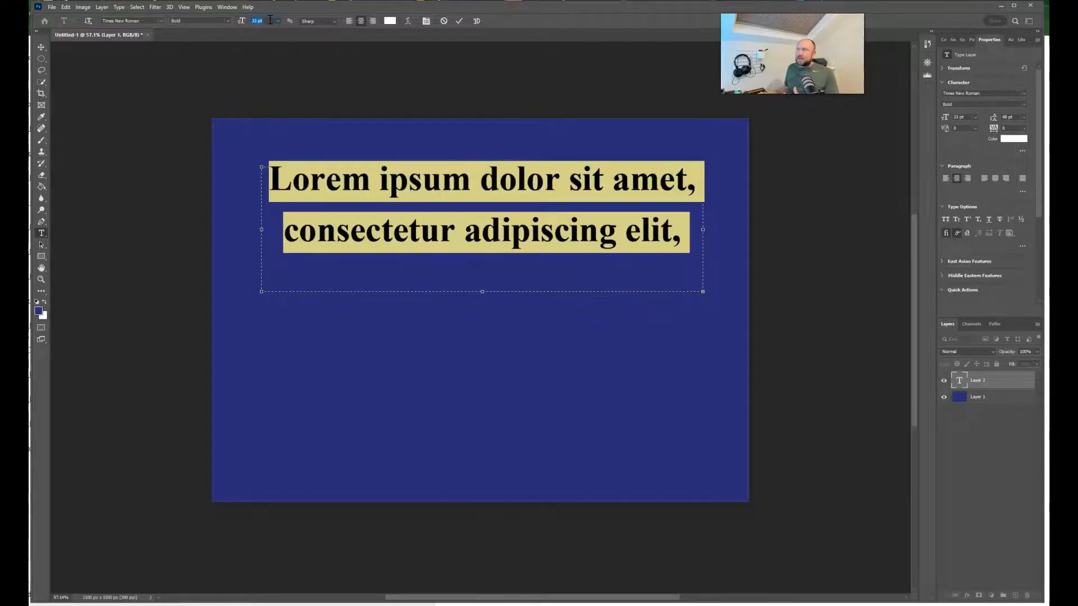
# Step: Try other anti-aliasing methods on the text, including Smooth, and return it to Sharp
pyautogui.click(313, 24)
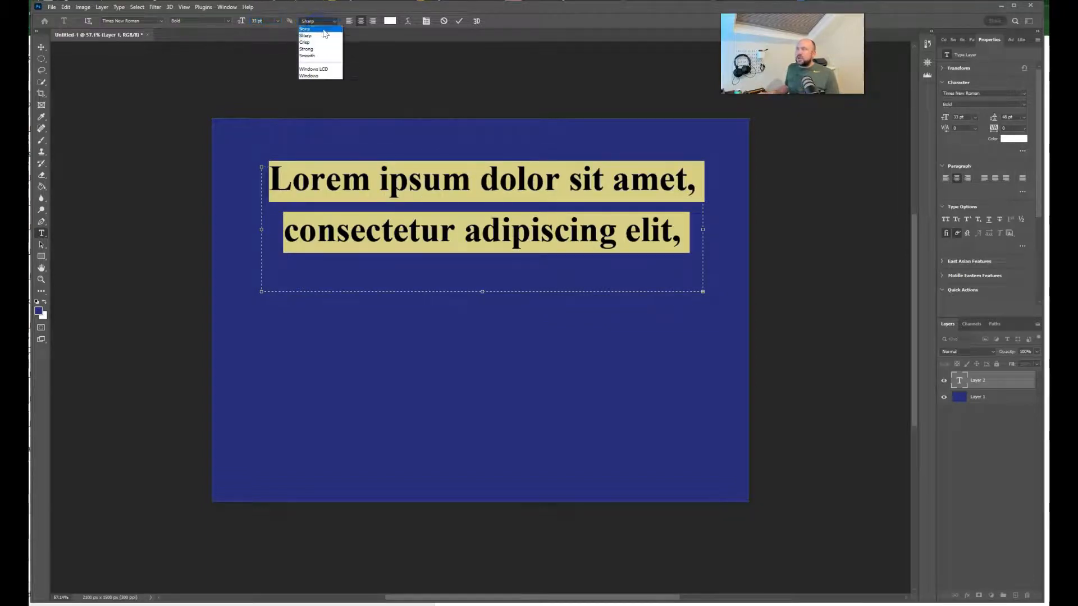
pyautogui.click(326, 45)
pyautogui.click(323, 19)
pyautogui.click(321, 57)
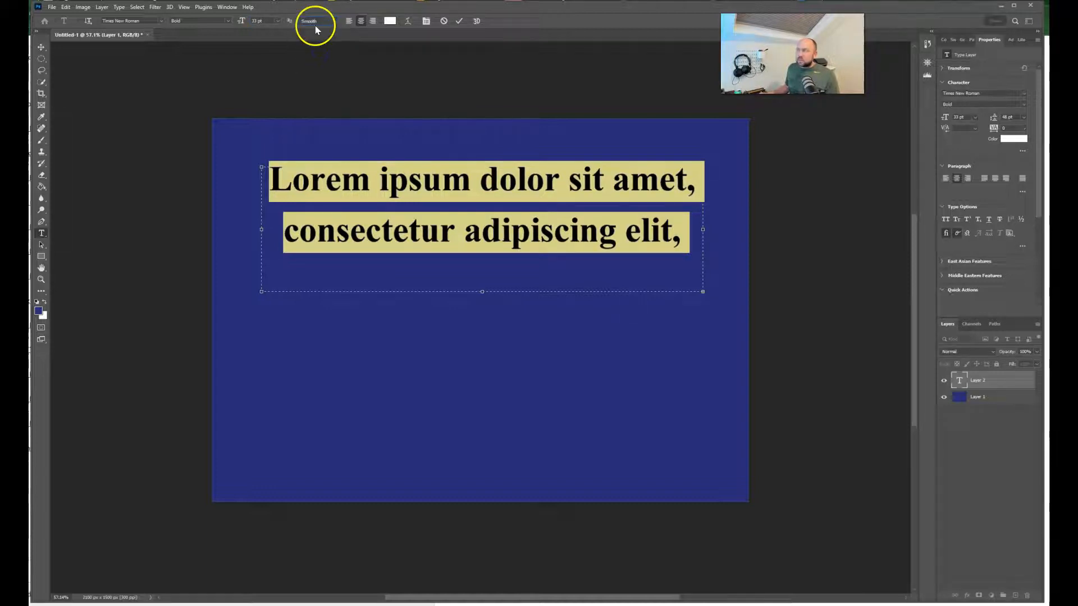
pyautogui.click(315, 24)
pyautogui.click(321, 36)
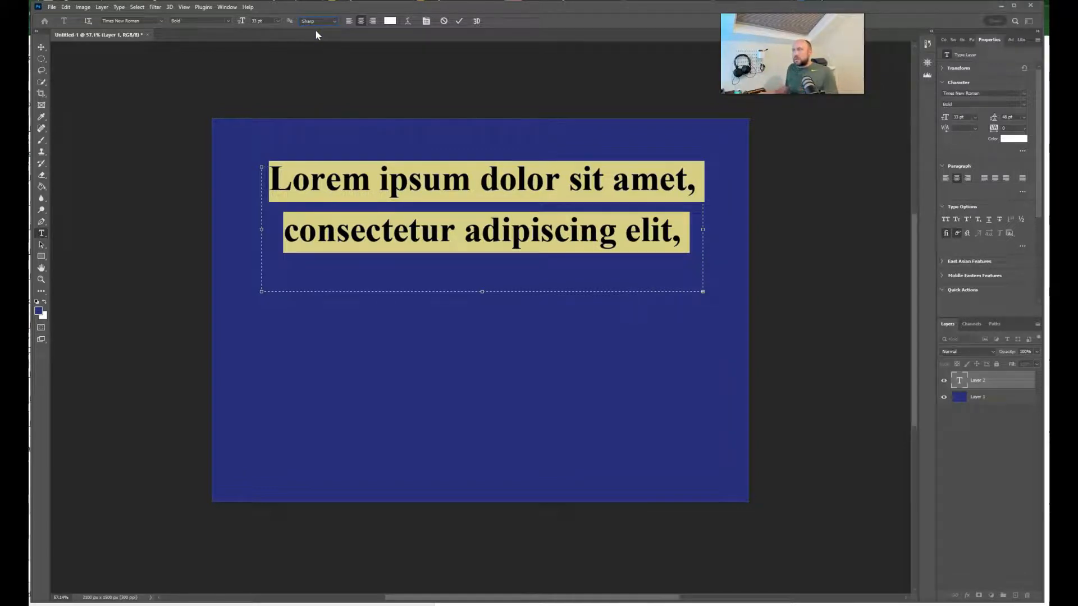
# Step: Select both lines of placeholder text and set their color to bright yellow (#dfec14)
pyautogui.click(409, 180)
pyautogui.moveTo(683, 238); pyautogui.dragTo(294, 151)
pyautogui.click(390, 21)
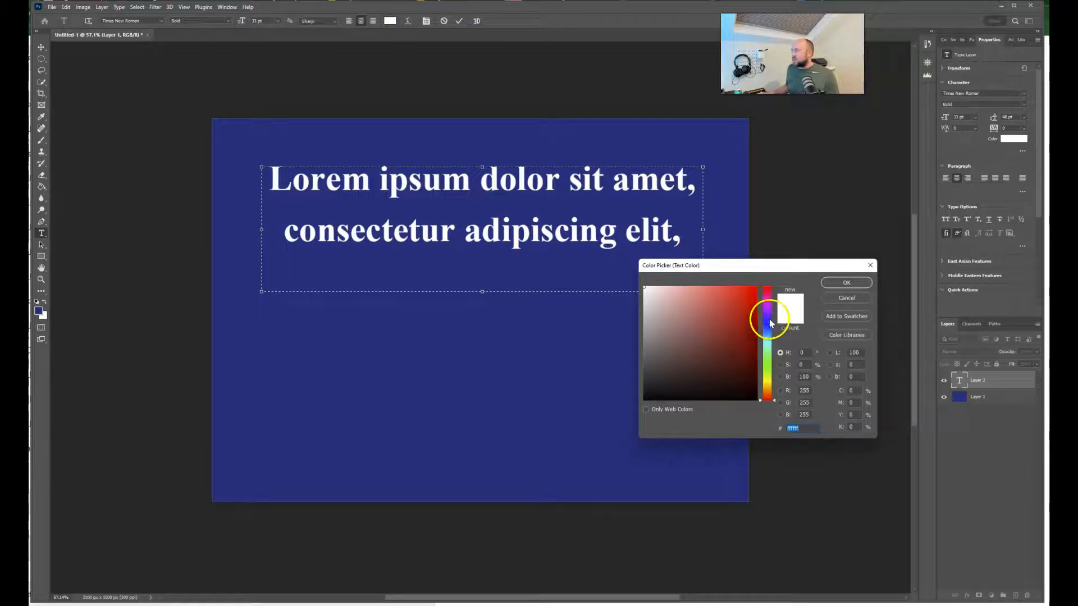
pyautogui.click(766, 380)
pyautogui.click(739, 313)
pyautogui.click(747, 295)
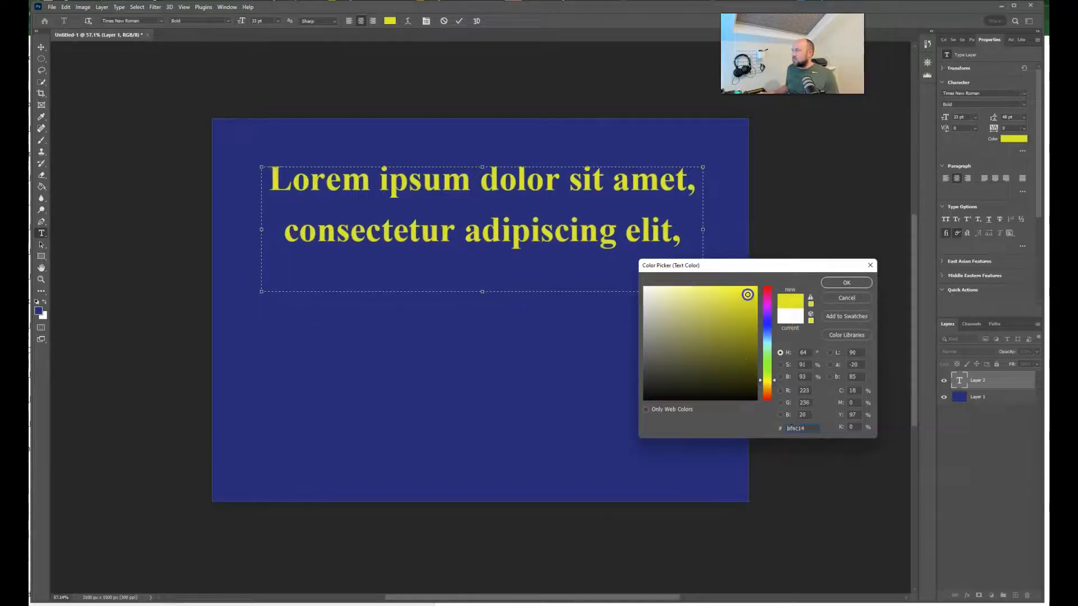
pyautogui.click(858, 284)
pyautogui.click(466, 225)
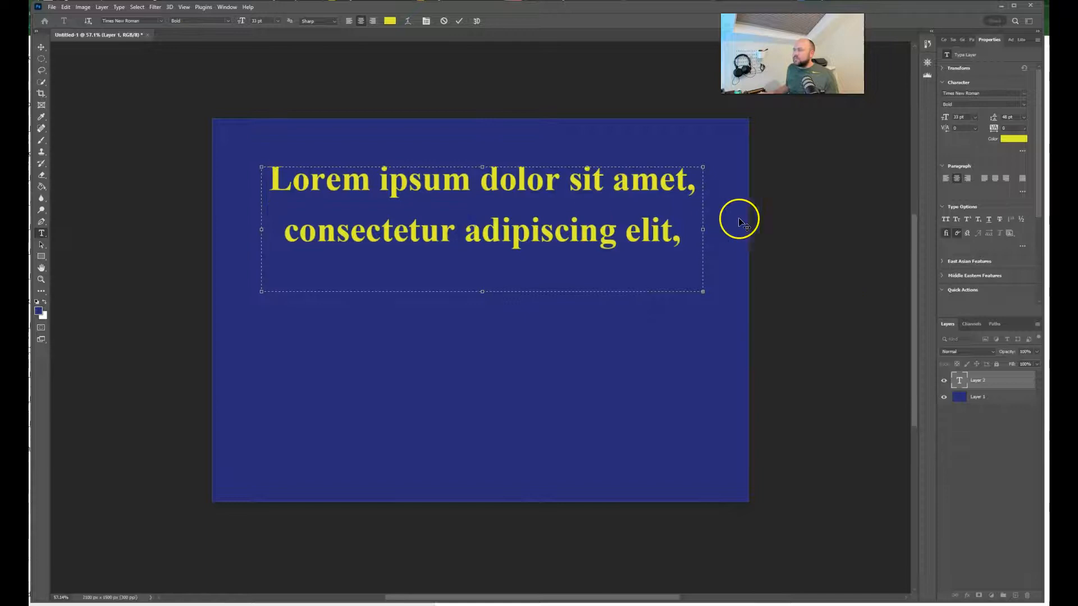
# Step: Warp the whole placeholder text with the Arc style at a +34% bend and move it lower on the canvas
pyautogui.moveTo(689, 240); pyautogui.dragTo(268, 185)
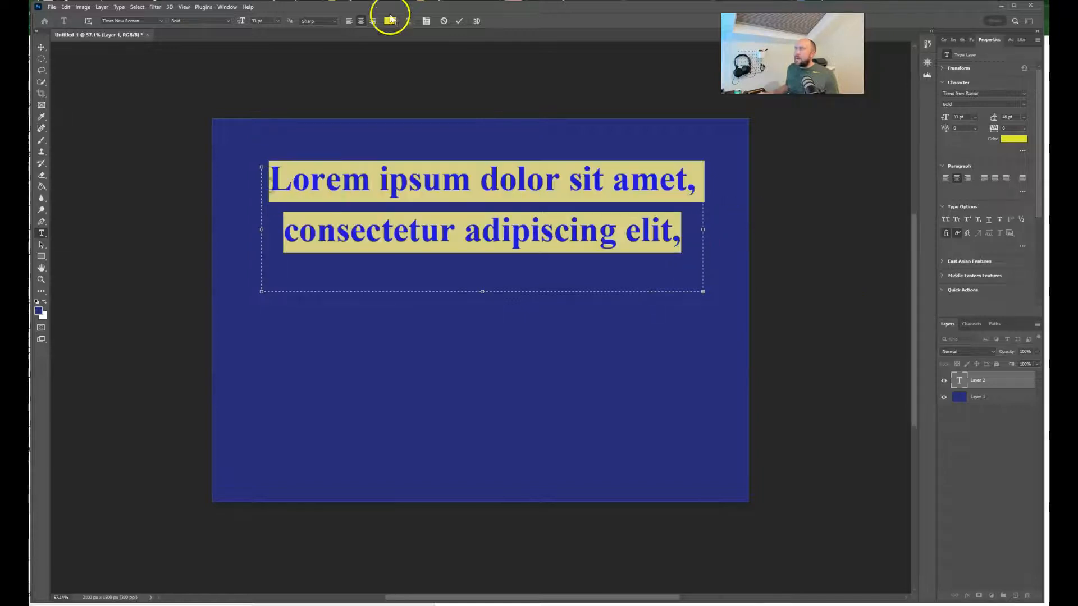
pyautogui.click(409, 22)
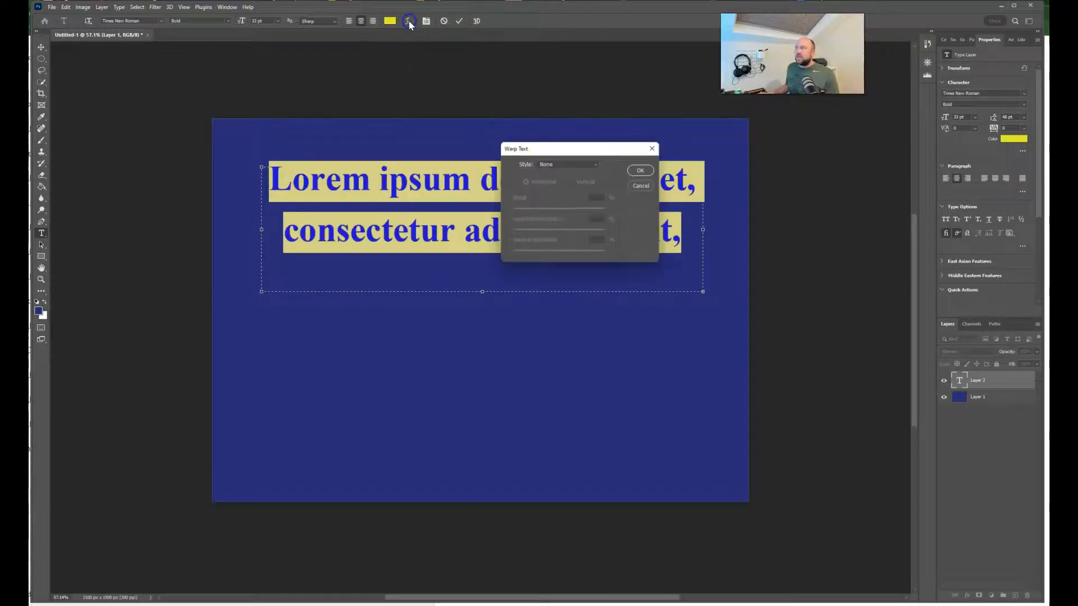
pyautogui.click(549, 165)
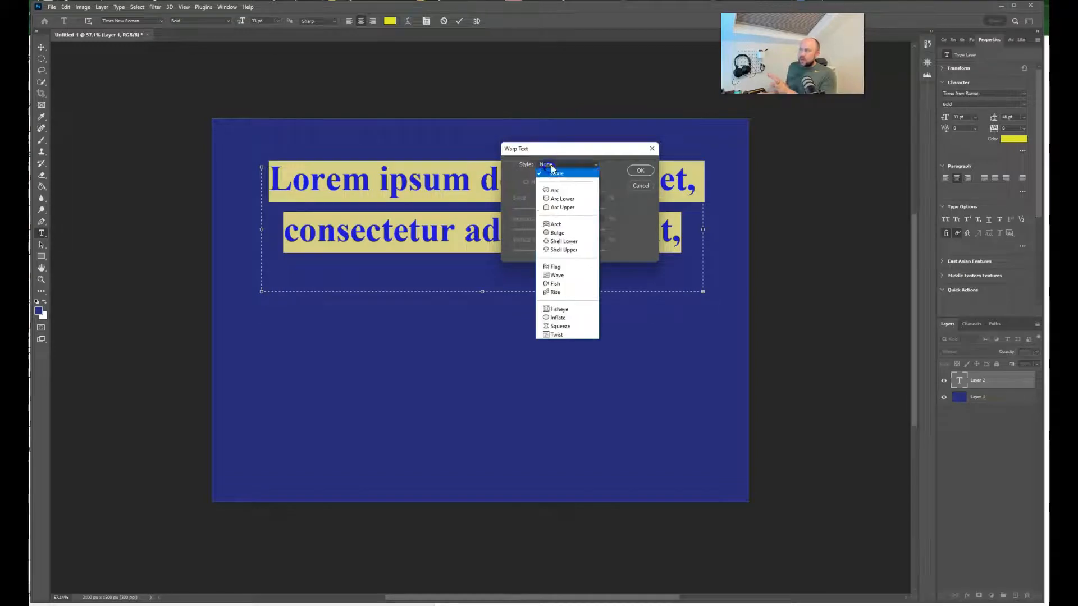
pyautogui.click(563, 165)
pyautogui.click(563, 166)
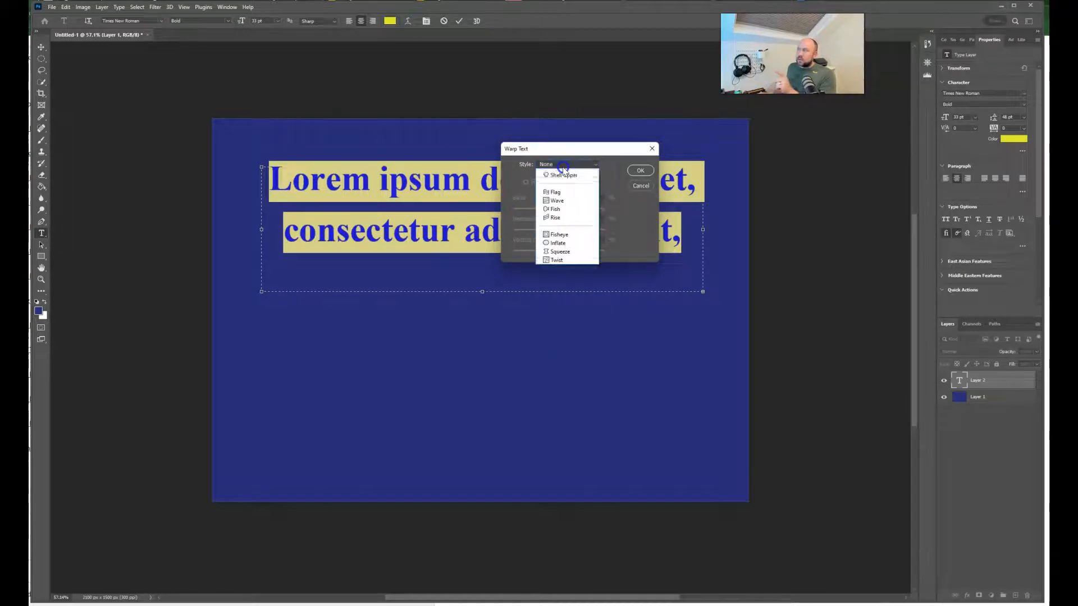
pyautogui.click(562, 192)
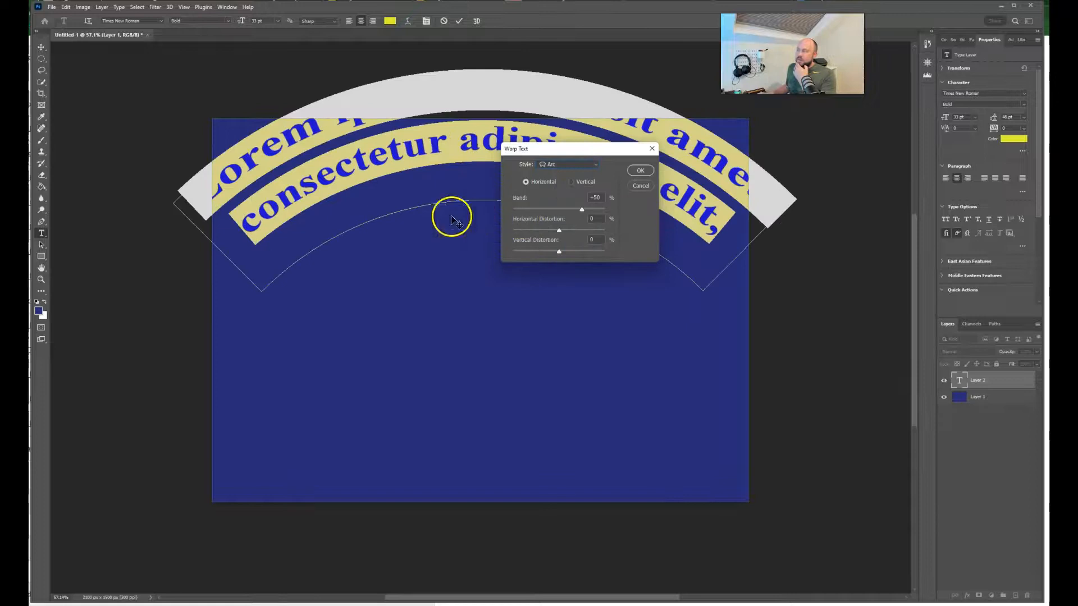
pyautogui.moveTo(396, 211); pyautogui.dragTo(411, 301)
pyautogui.moveTo(583, 210)
pyautogui.mouseDown()
pyautogui.moveTo(564, 211)
pyautogui.moveTo(574, 210)
pyautogui.mouseUp()
# Step: Change the text's warp style to Fish and set its bend to about -4%
pyautogui.click(573, 168)
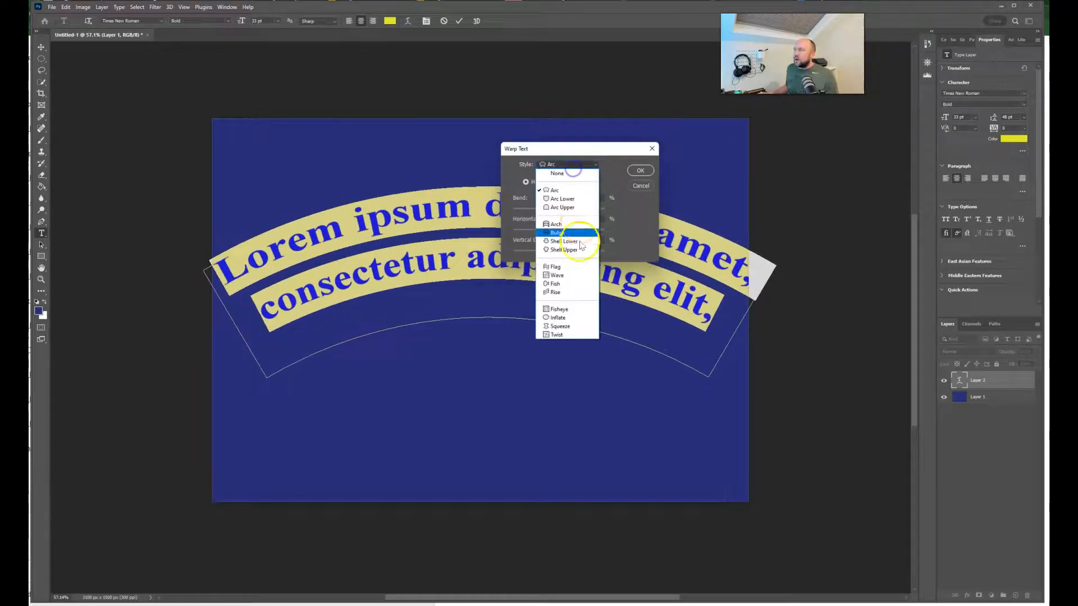
pyautogui.click(580, 285)
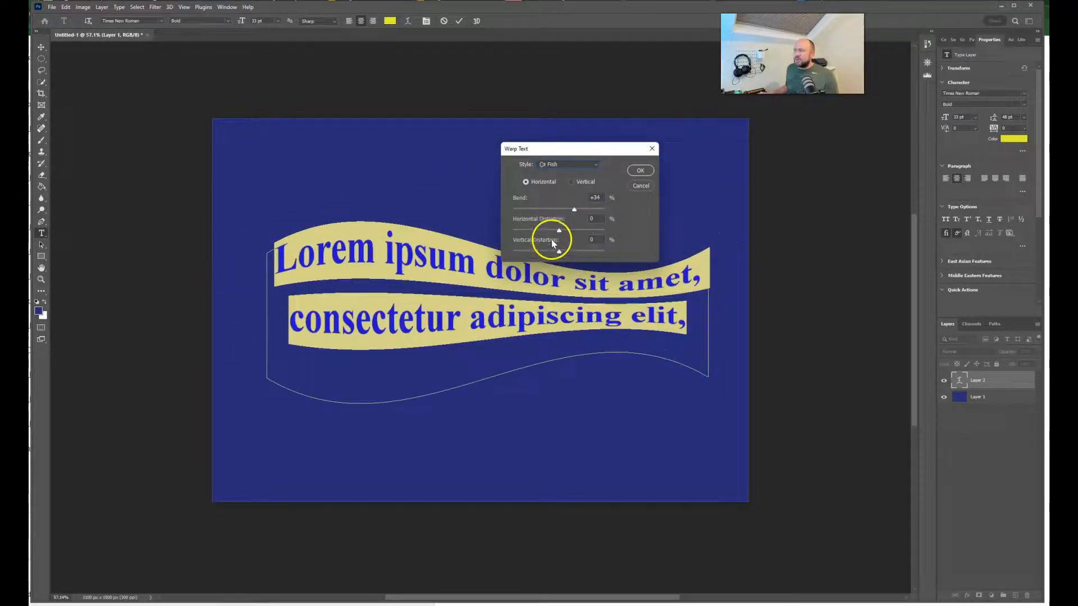
pyautogui.moveTo(576, 212)
pyautogui.mouseDown()
pyautogui.moveTo(590, 211)
pyautogui.moveTo(560, 220)
pyautogui.mouseUp()
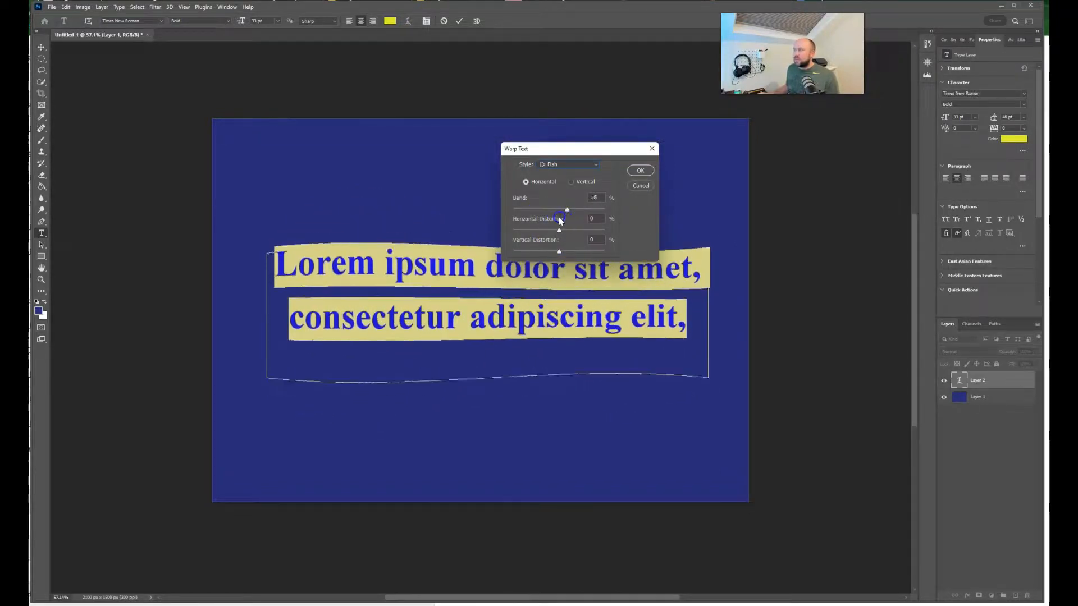
# Step: Check the other warp styles, then cancel the warp on the placeholder text and commit the unwarped text
pyautogui.moveTo(578, 149); pyautogui.dragTo(578, 130)
pyautogui.click(567, 149)
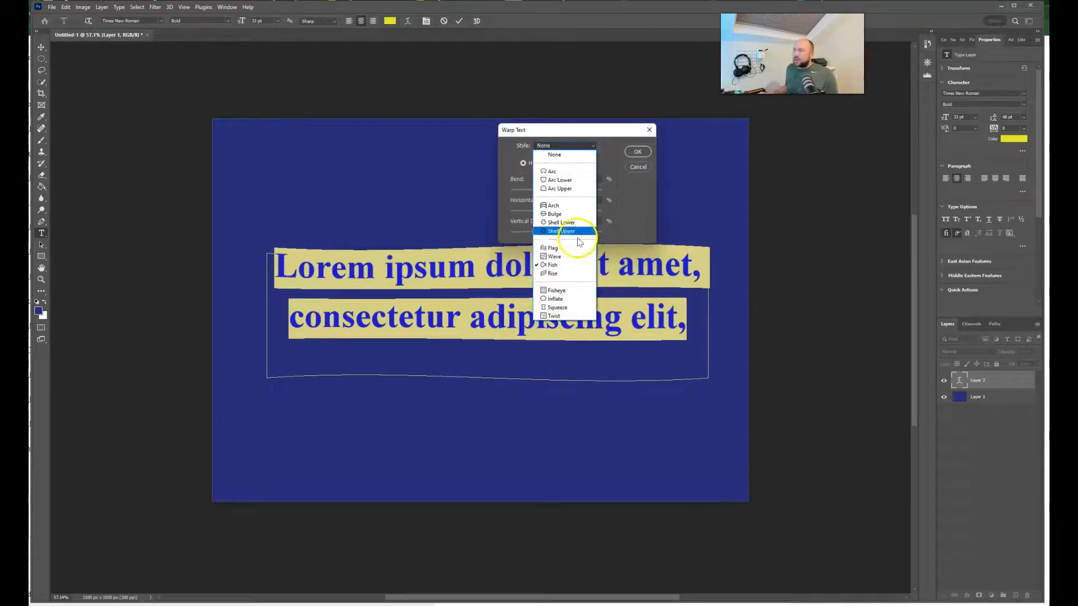
pyautogui.click(557, 316)
pyautogui.click(637, 166)
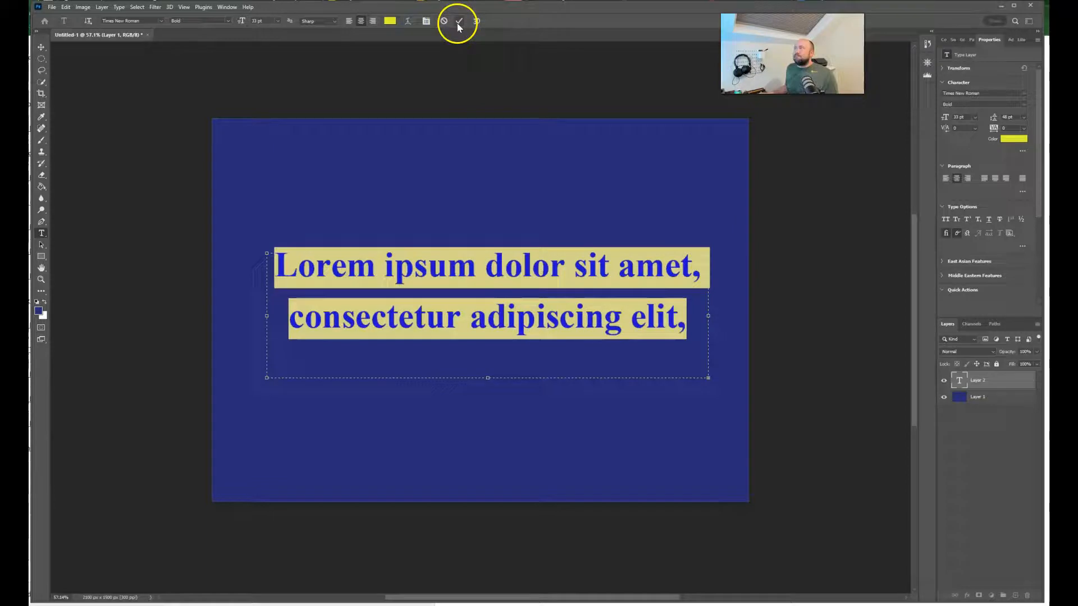
pyautogui.click(474, 25)
pyautogui.click(488, 205)
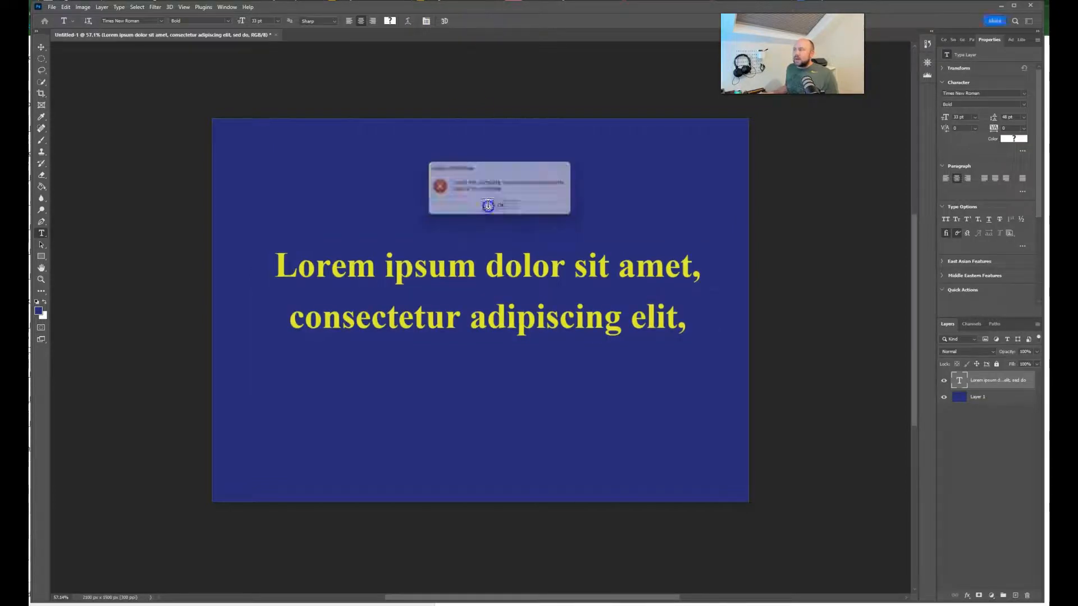
# Step: Reopen the placeholder text and extend its text box downward and upward to nearly the full canvas height
pyautogui.click(540, 295)
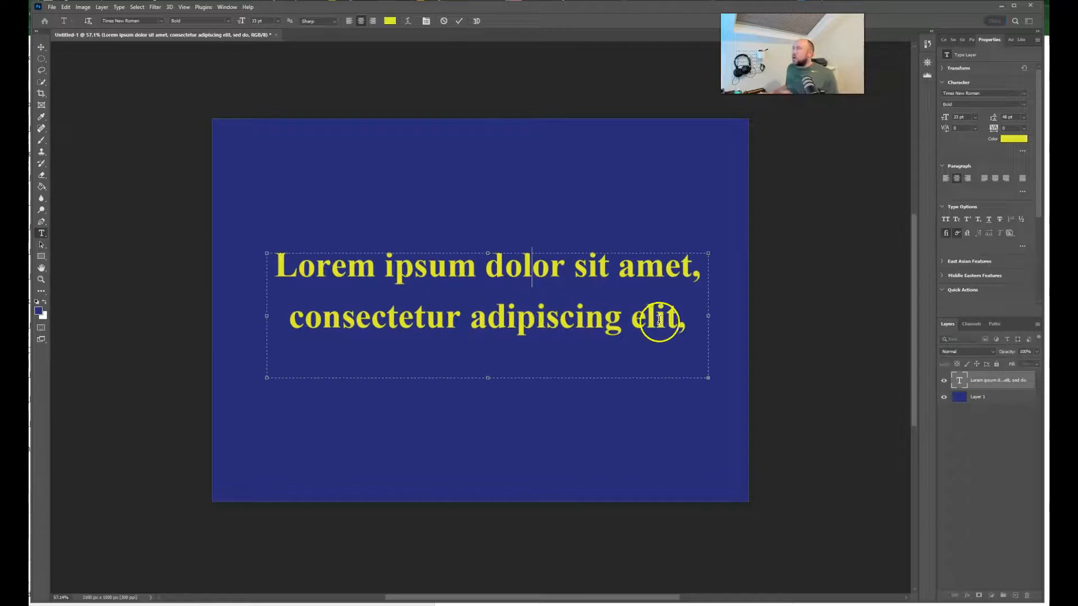
pyautogui.moveTo(686, 318); pyautogui.dragTo(273, 251)
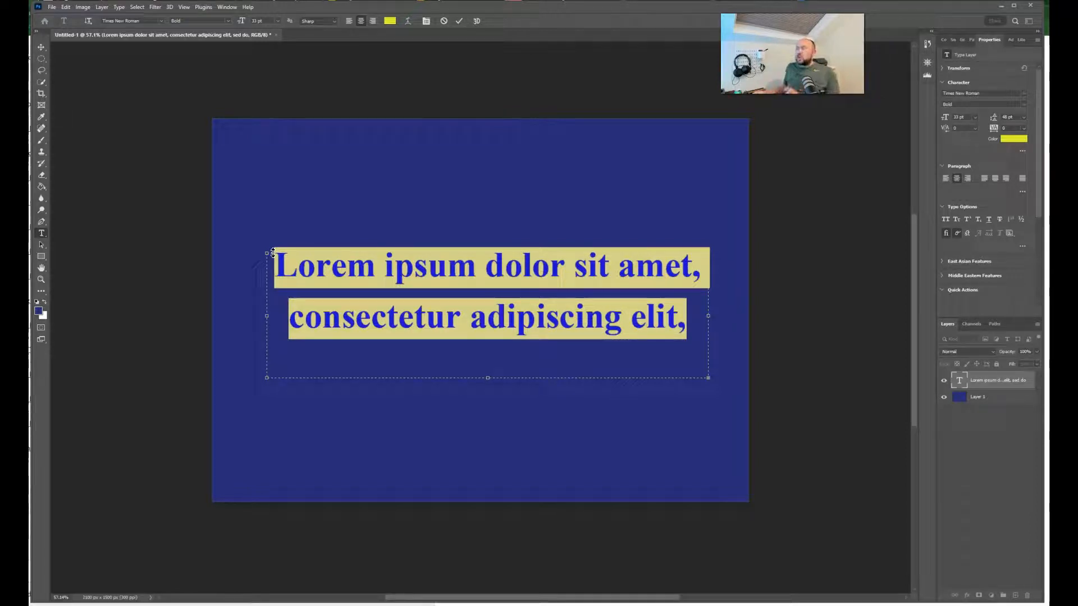
pyautogui.click(392, 295)
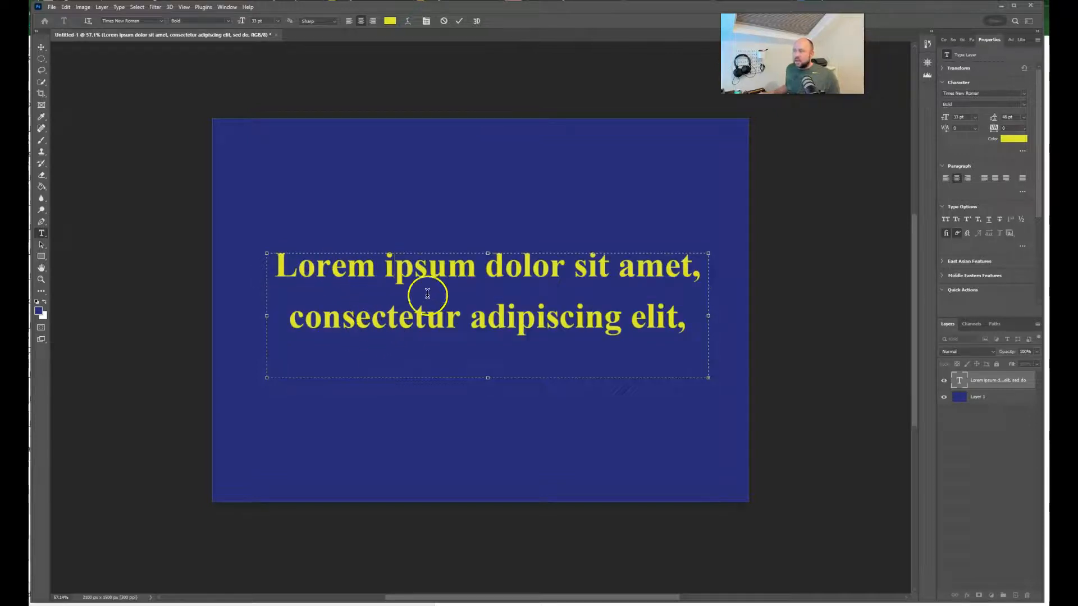
pyautogui.moveTo(486, 380); pyautogui.dragTo(500, 473)
pyautogui.moveTo(487, 253); pyautogui.dragTo(483, 140)
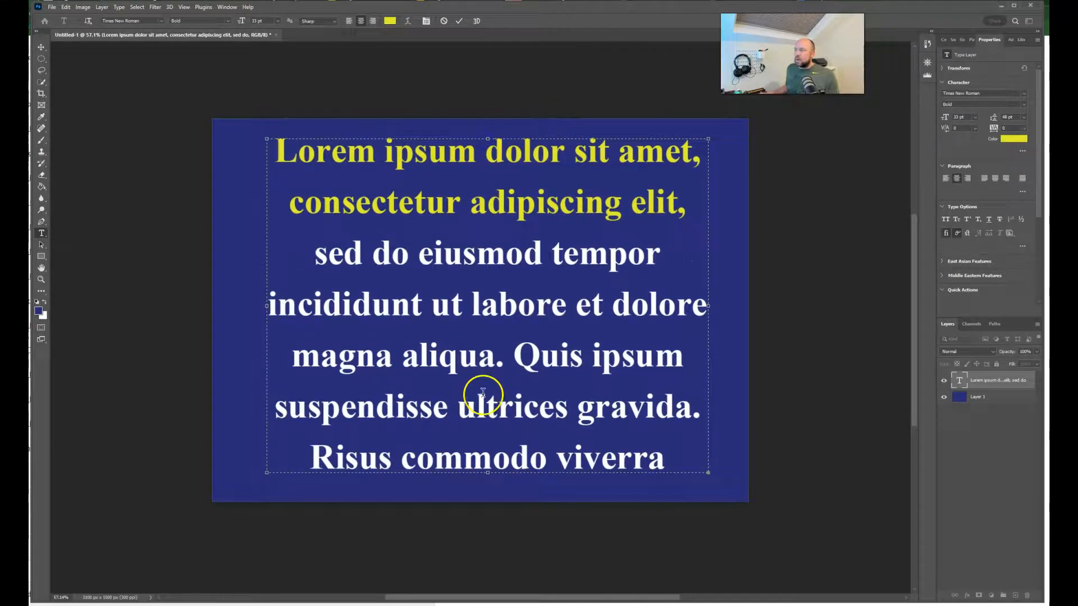
# Step: Select all the placeholder text, set its color to bright yellow (#dfec14) and commit the edit
pyautogui.hotkey('ctrl', 'a')
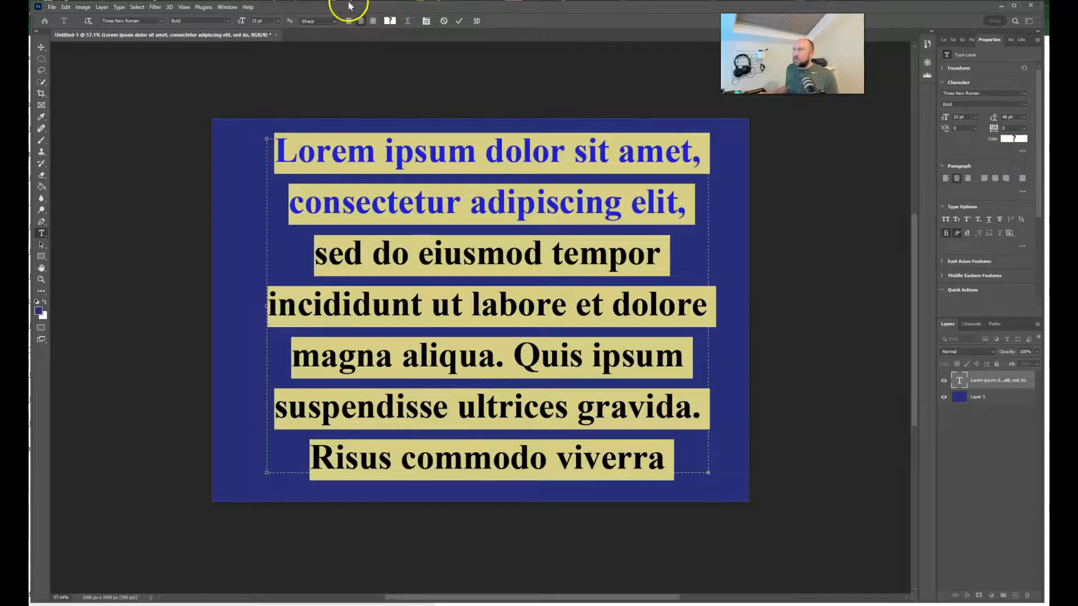
pyautogui.click(388, 21)
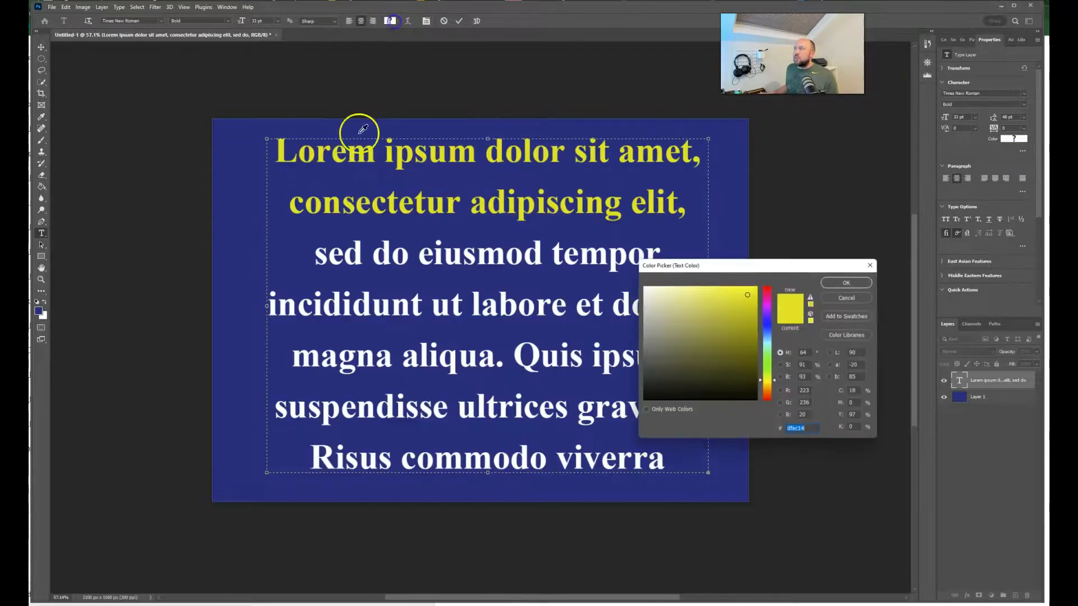
pyautogui.click(837, 284)
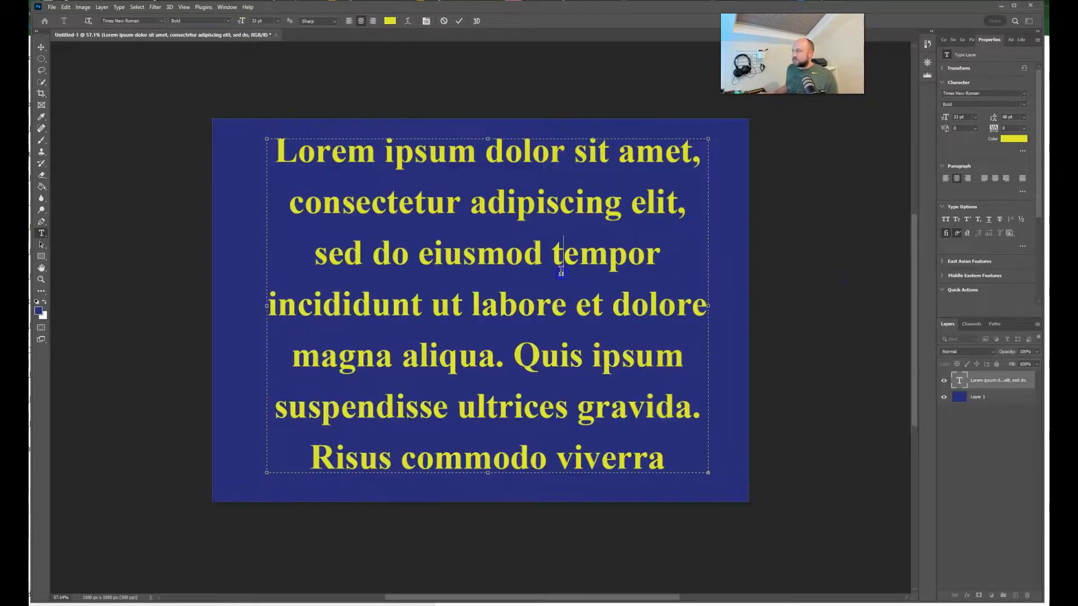
pyautogui.click(40, 49)
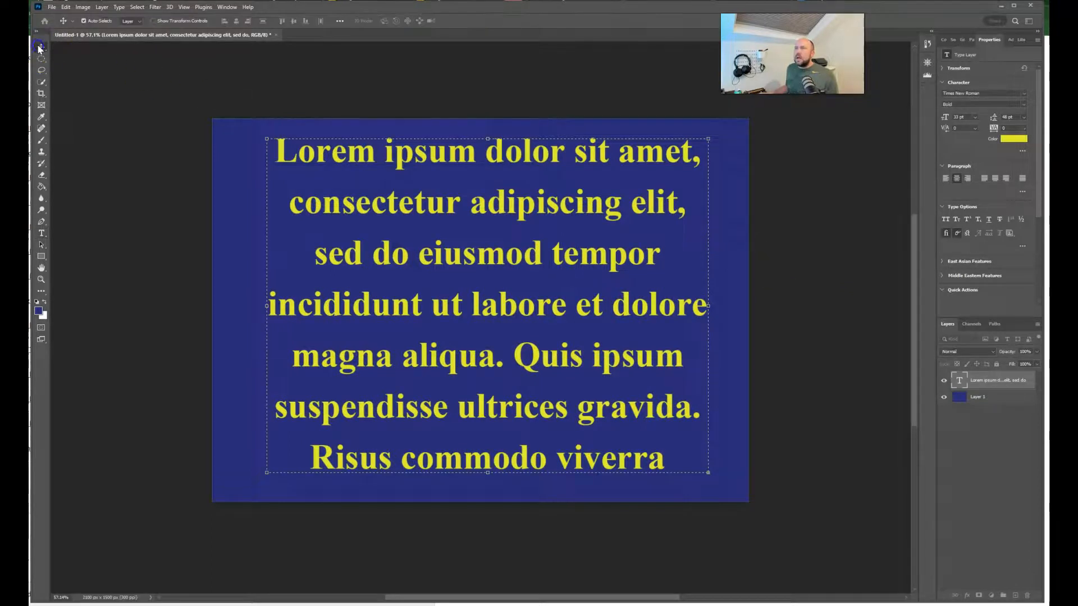
pyautogui.click(414, 341)
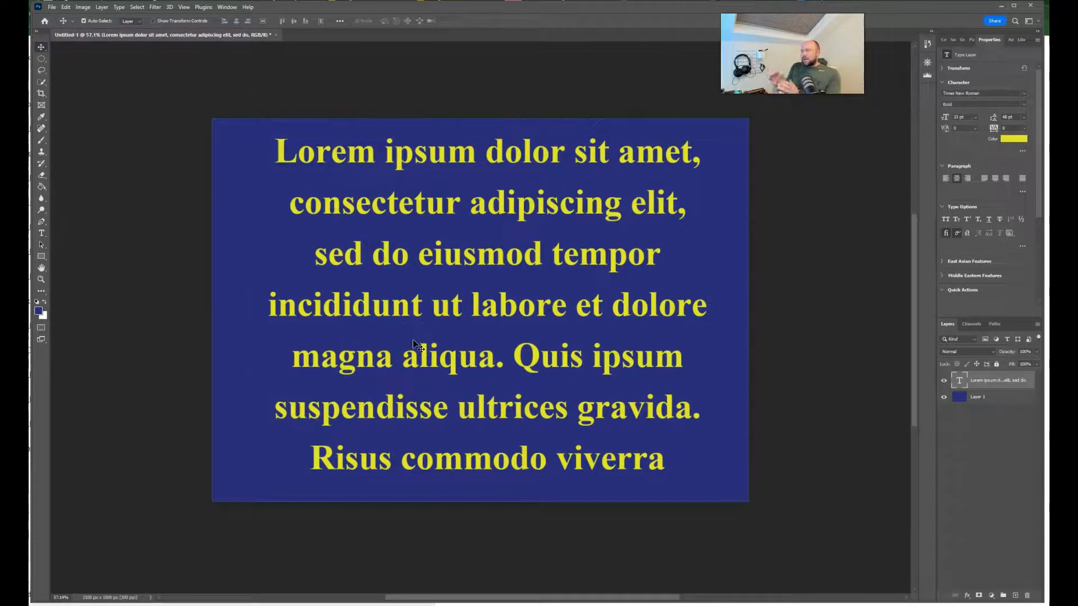
# Step: Reopen the whole placeholder text for editing and examine the available kerning values
pyautogui.doubleClick(414, 341)
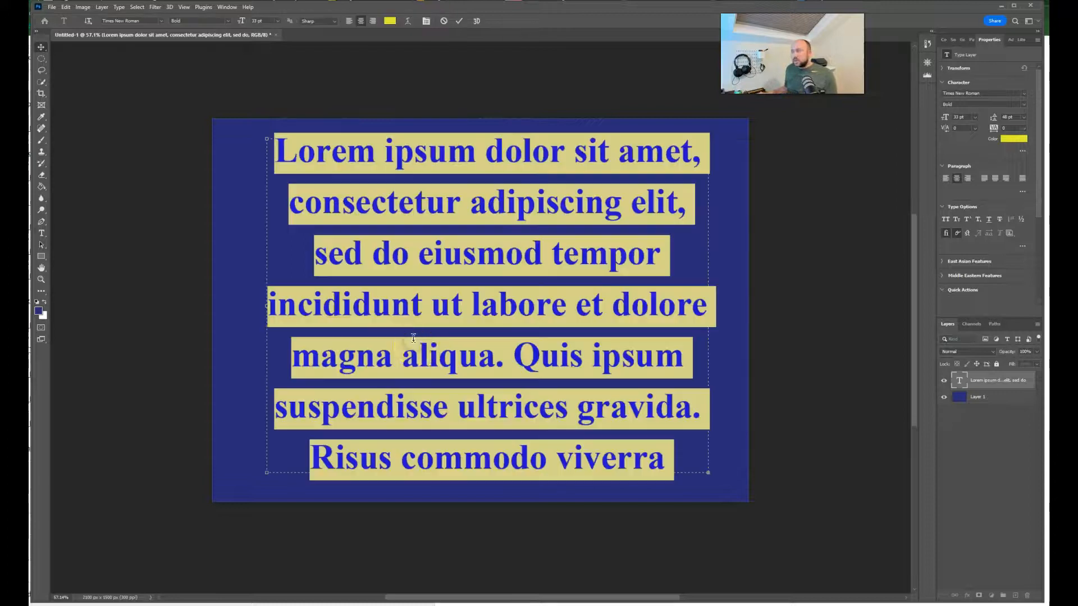
pyautogui.click(446, 347)
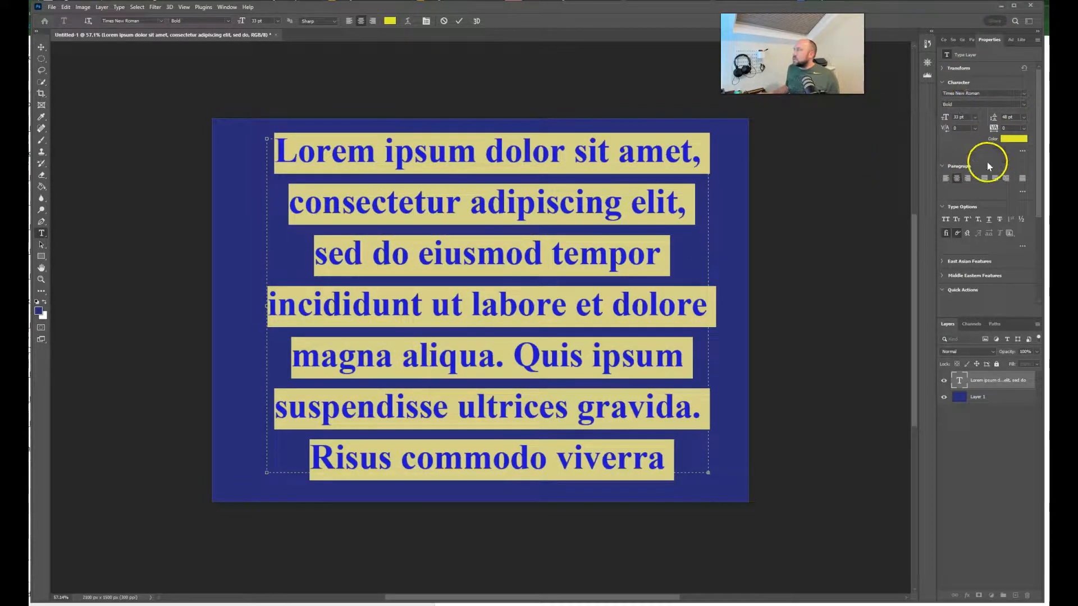
pyautogui.click(975, 128)
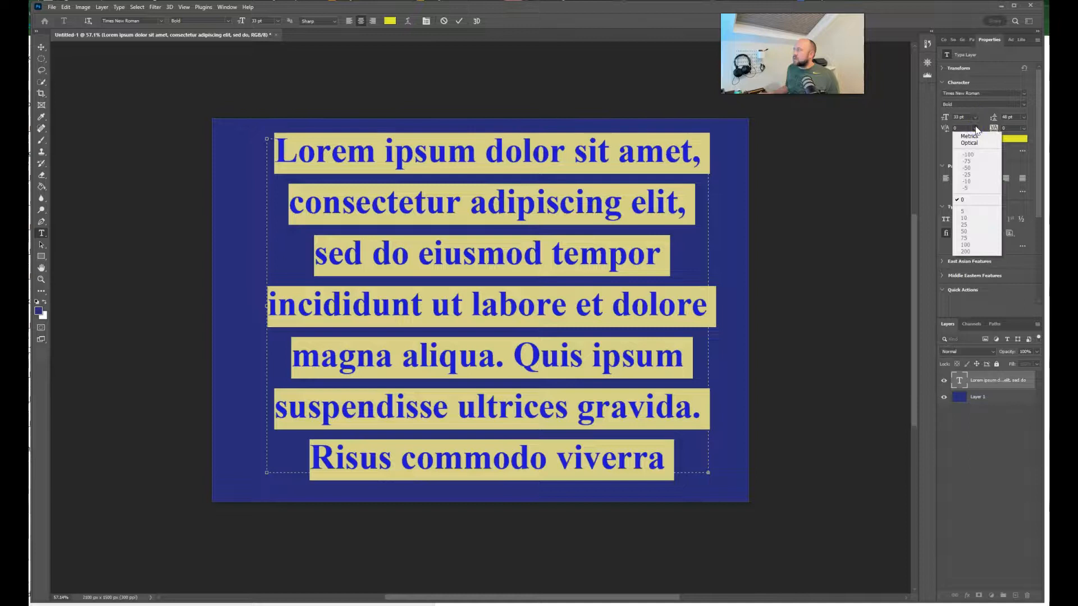
pyautogui.click(975, 127)
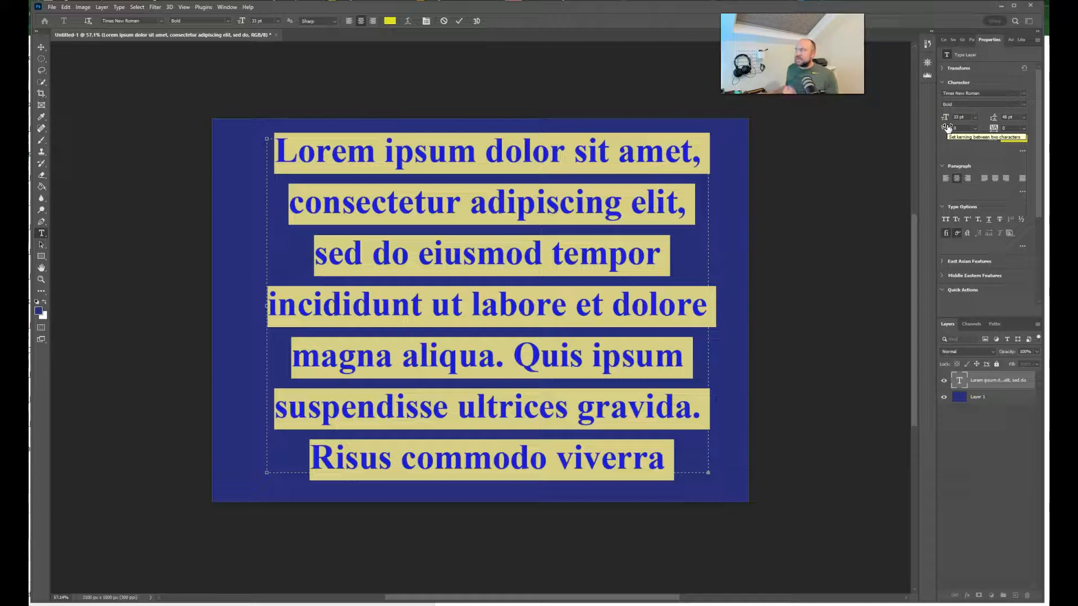
pyautogui.click(948, 128)
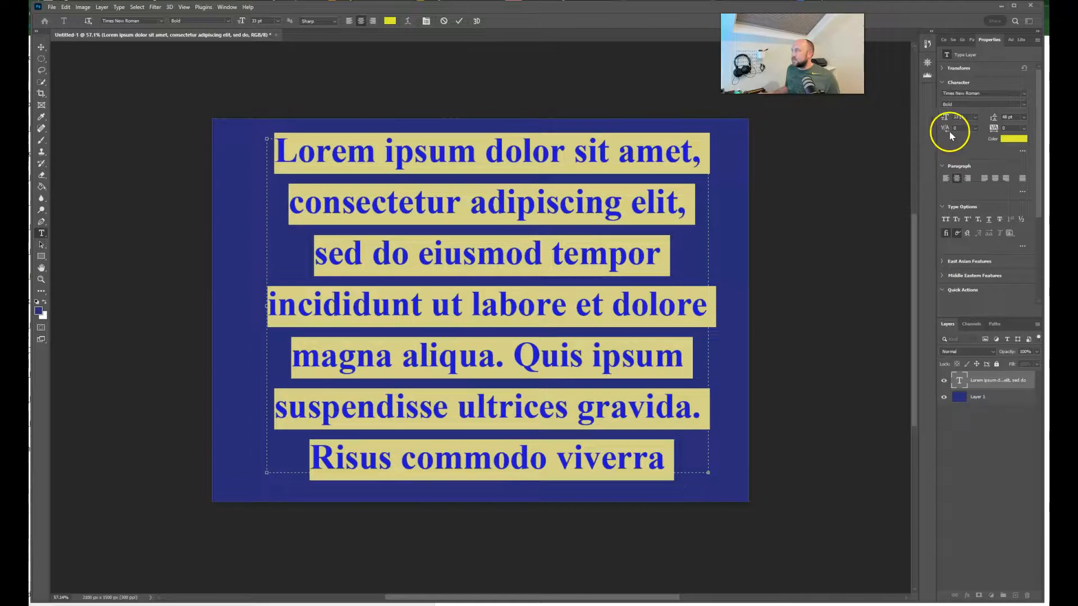
pyautogui.click(969, 128)
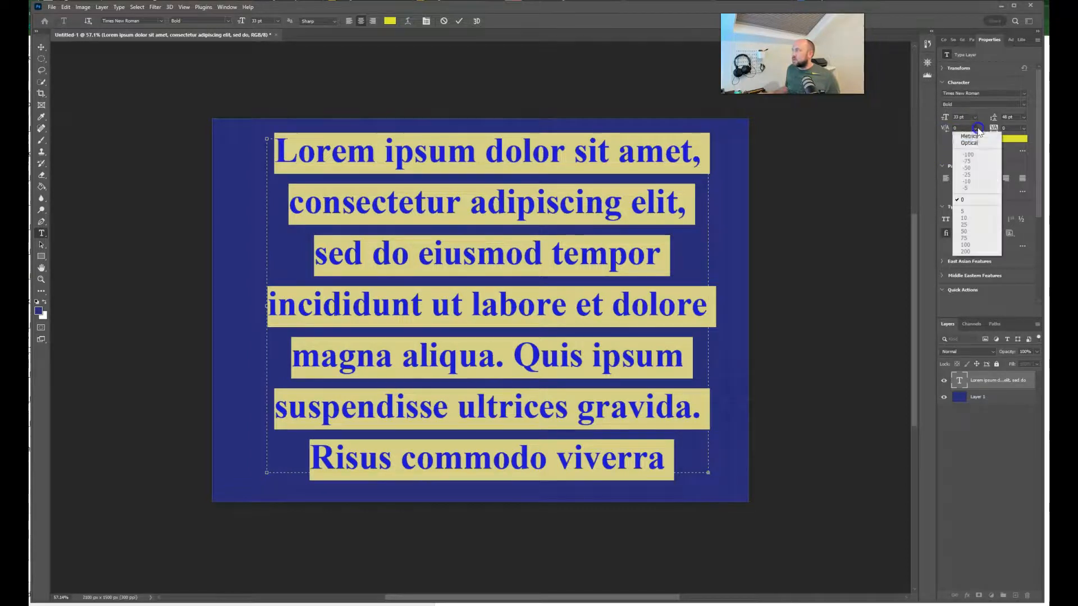
pyautogui.click(970, 126)
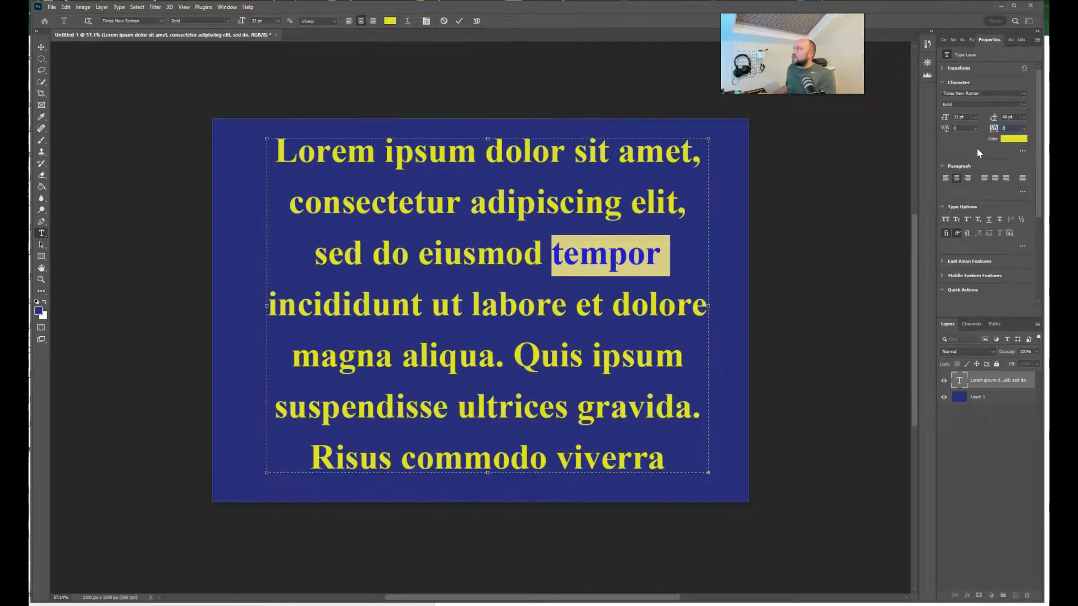
# Step: Select the letters "mp" in the word "tempor" and examine their kerning options
pyautogui.click(960, 128)
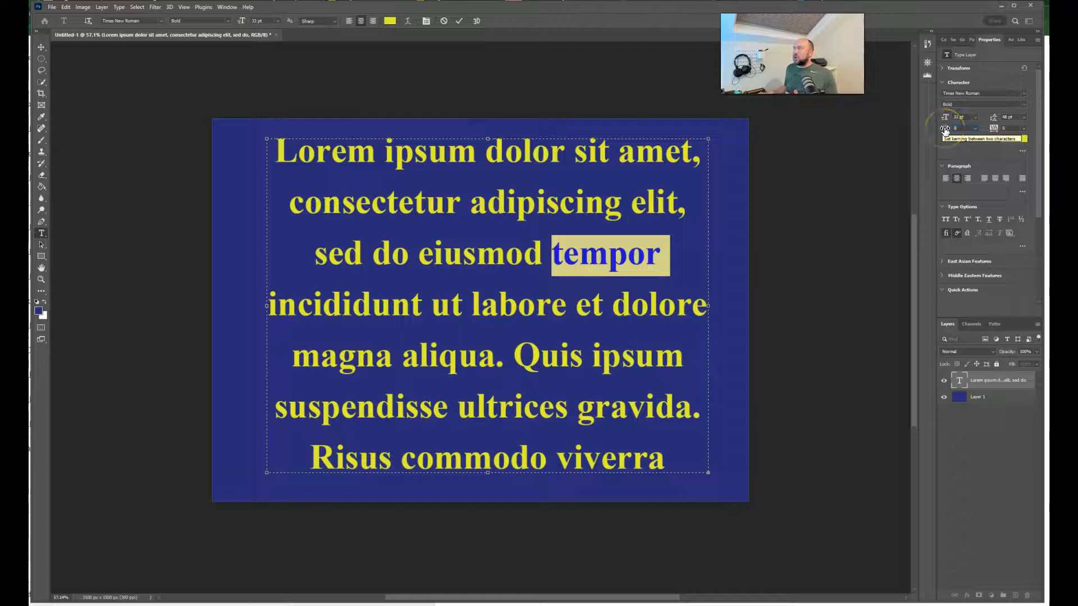
pyautogui.click(624, 272)
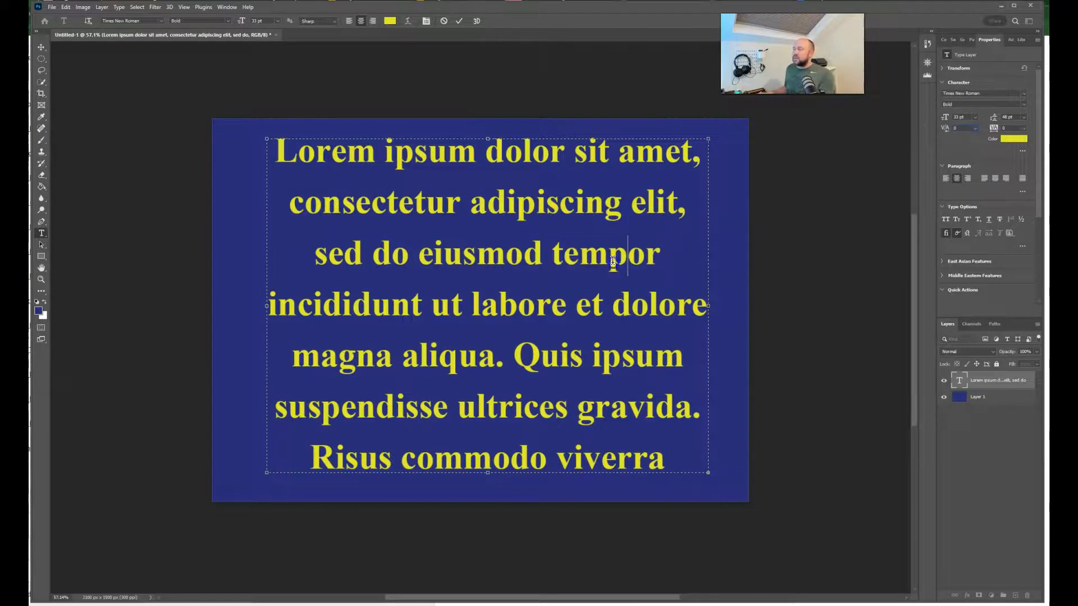
pyautogui.keyDown('shift'); pyautogui.click(580, 261); pyautogui.keyUp('shift')
pyautogui.click(977, 130)
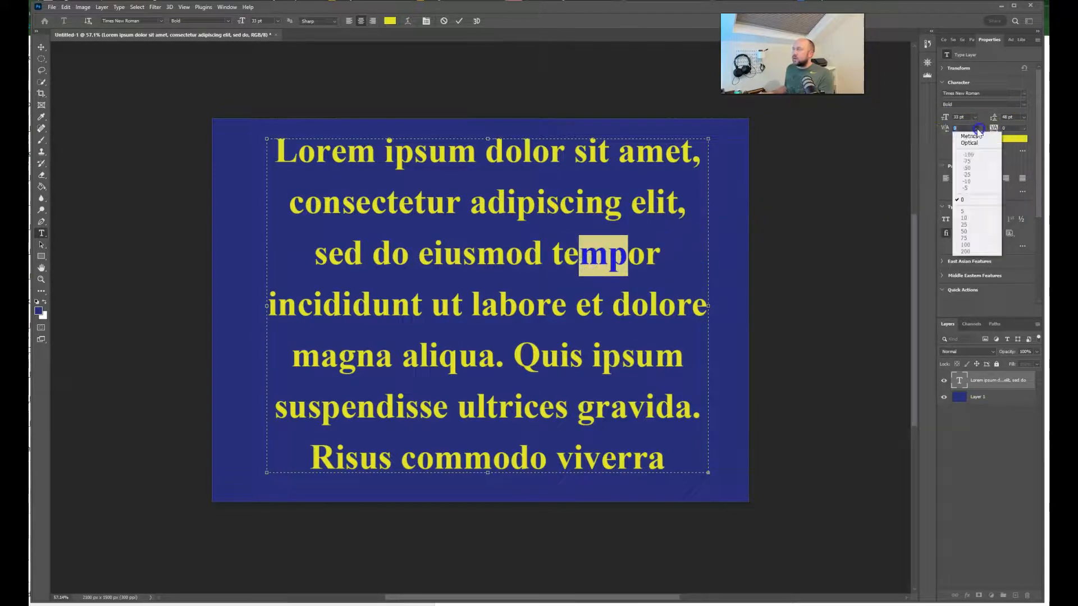
pyautogui.click(976, 127)
pyautogui.click(637, 270)
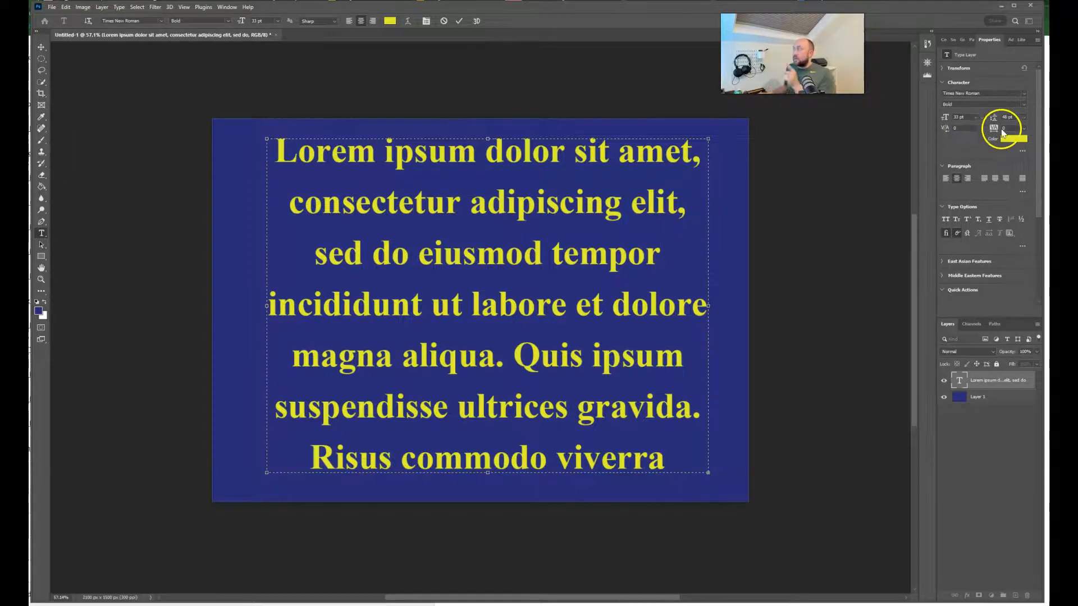
# Step: Select the line "sed do eiusmod tempor", try wider and tighter letter tracking, and leave its tracking at 20
pyautogui.moveTo(647, 255); pyautogui.dragTo(578, 253)
pyautogui.click(657, 259)
pyautogui.moveTo(657, 258); pyautogui.dragTo(325, 256)
pyautogui.click(1011, 127)
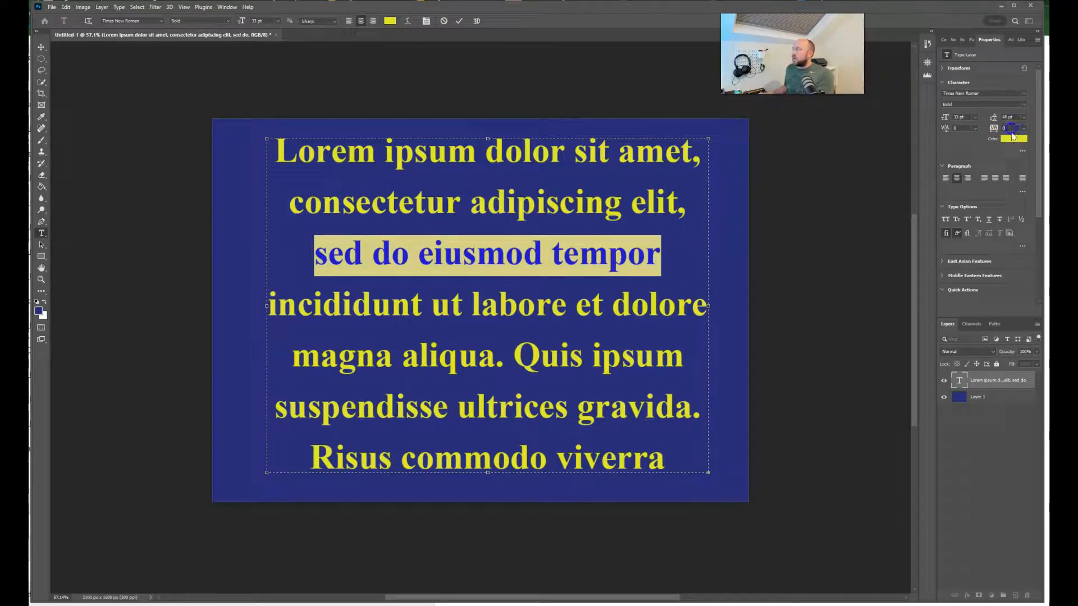
pyautogui.press('Up')
pyautogui.press('Up')
pyautogui.press('Up')
pyautogui.press('Up')
pyautogui.press('Up')
pyautogui.press('Down')
pyautogui.press('Down')
pyautogui.press('Down')
pyautogui.press('Down')
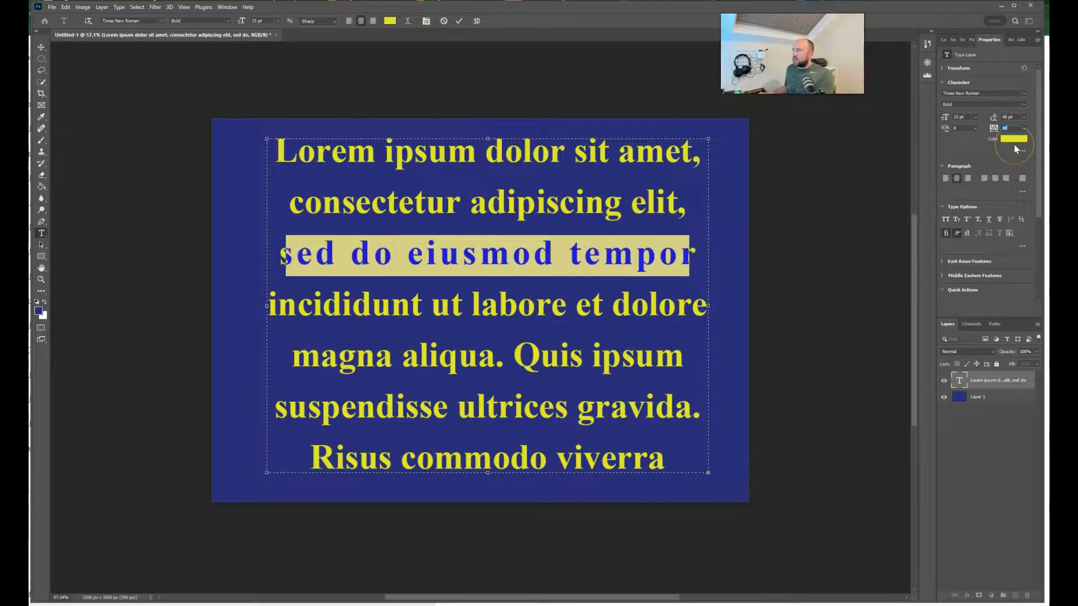
pyautogui.press('Down')
pyautogui.press('Down')
pyautogui.press('Down')
pyautogui.press('Down')
pyautogui.press('Down')
pyautogui.press('Down')
pyautogui.press('Down')
pyautogui.press('Down')
pyautogui.press('Down')
pyautogui.press('Down')
pyautogui.press('Down')
pyautogui.press('Down')
pyautogui.press('Down')
pyautogui.press('Down')
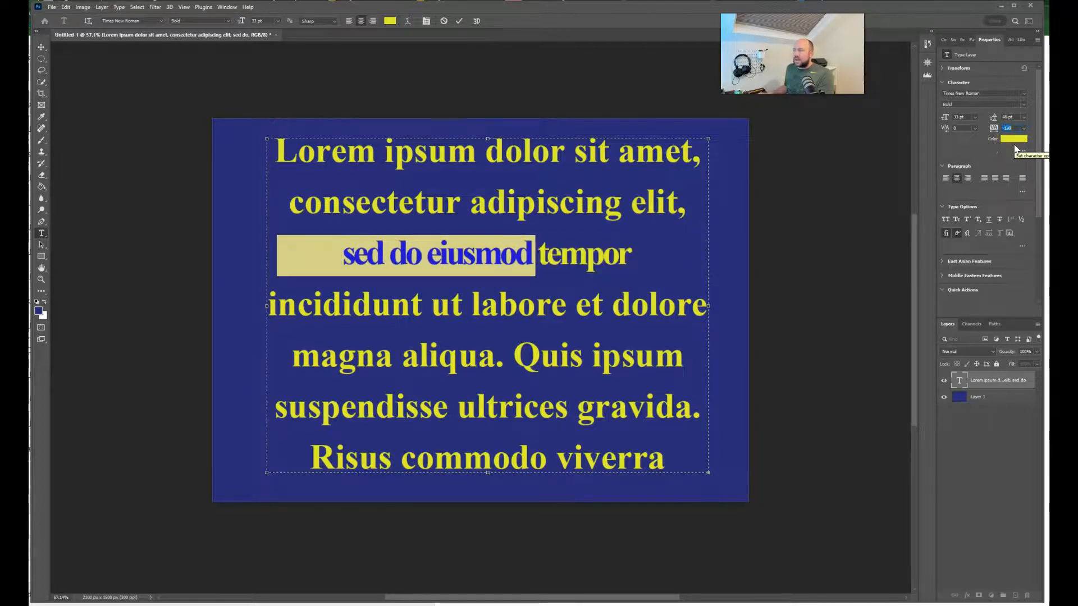
pyautogui.press('Up')
pyautogui.press('Up')
pyautogui.press('Up')
pyautogui.press('Up')
pyautogui.press('Up')
pyautogui.press('Up')
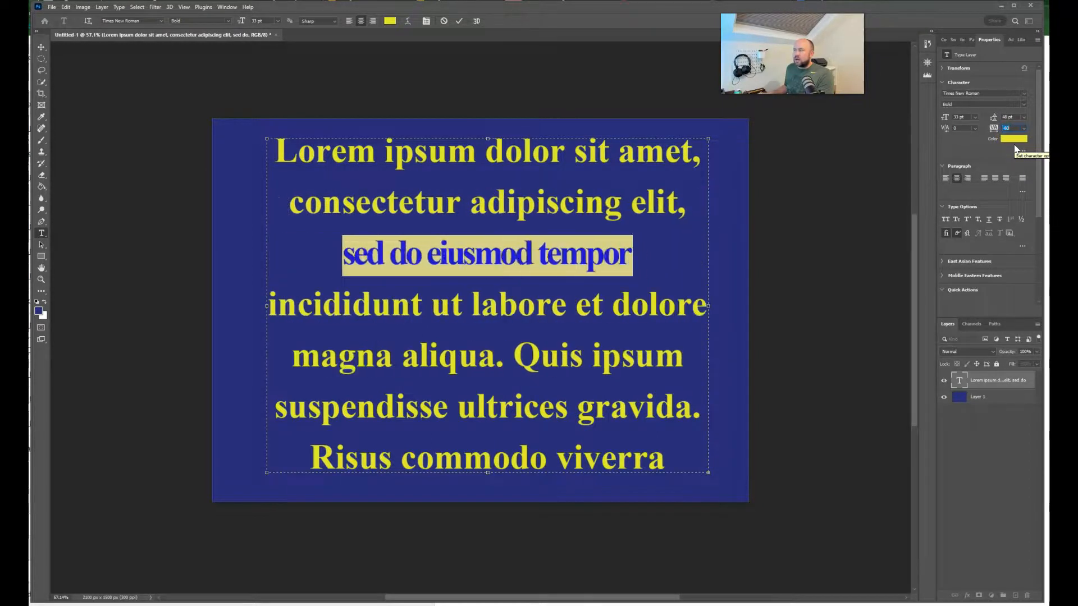
pyautogui.press('Up')
pyautogui.press('Up')
pyautogui.press('Up')
pyautogui.press('Up')
pyautogui.click(1015, 129)
pyautogui.click(602, 268)
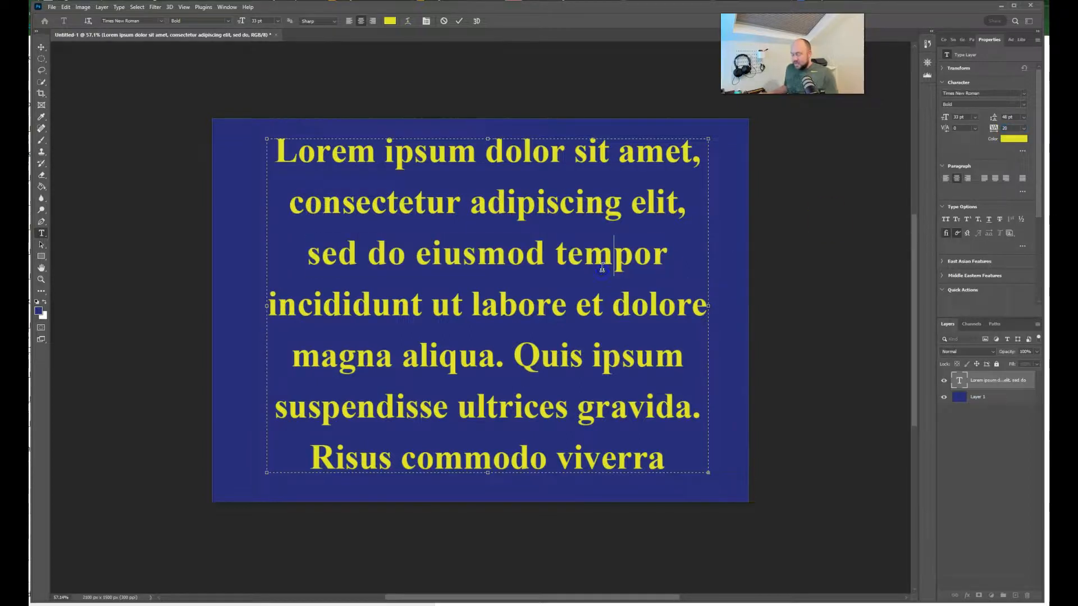
# Step: Select all the placeholder text and tighten its line spacing by setting the leading to 29 pt
pyautogui.hotkey('ctrl', 'a')
pyautogui.click(1024, 117)
pyautogui.click(1024, 118)
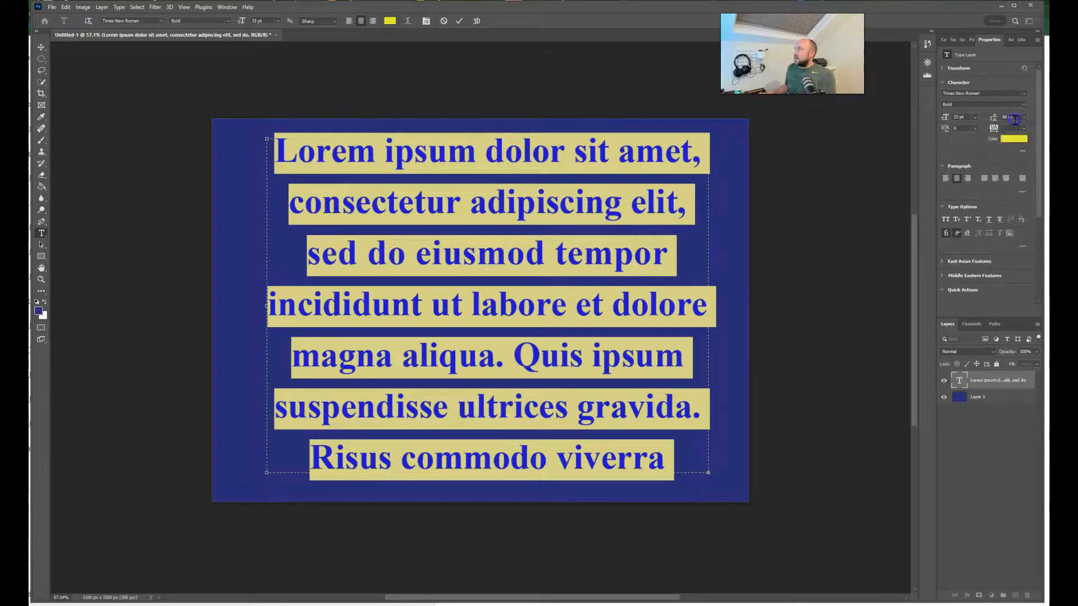
pyautogui.press('Down')
pyautogui.press('Down')
pyautogui.press('Down')
pyautogui.press('Down')
pyautogui.press('Down')
pyautogui.press('Down')
pyautogui.press('Down')
pyautogui.press('Down')
pyautogui.press('Down')
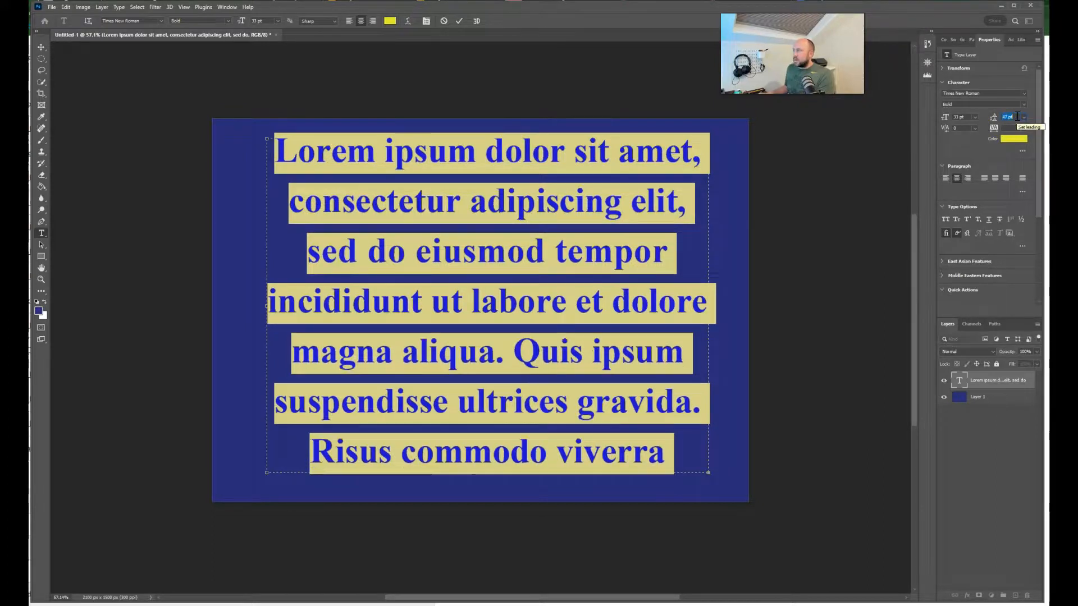
pyautogui.press('Down')
pyautogui.press('Down')
pyautogui.press('Down')
pyautogui.press('Down')
pyautogui.press('Down')
pyautogui.press('Down')
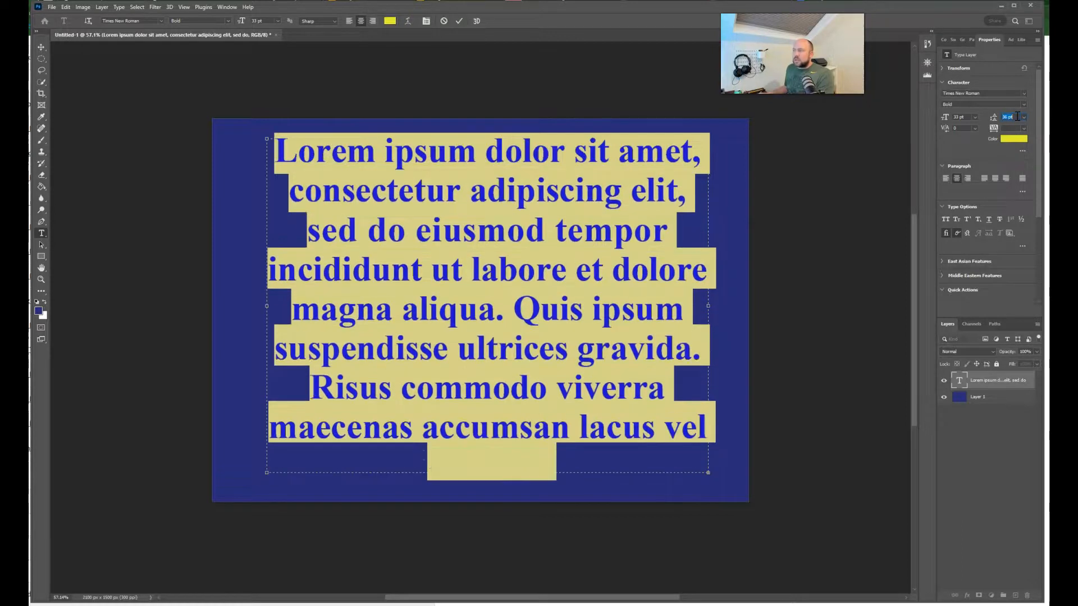
pyautogui.press('Down')
pyautogui.press('Down')
pyautogui.press('Down')
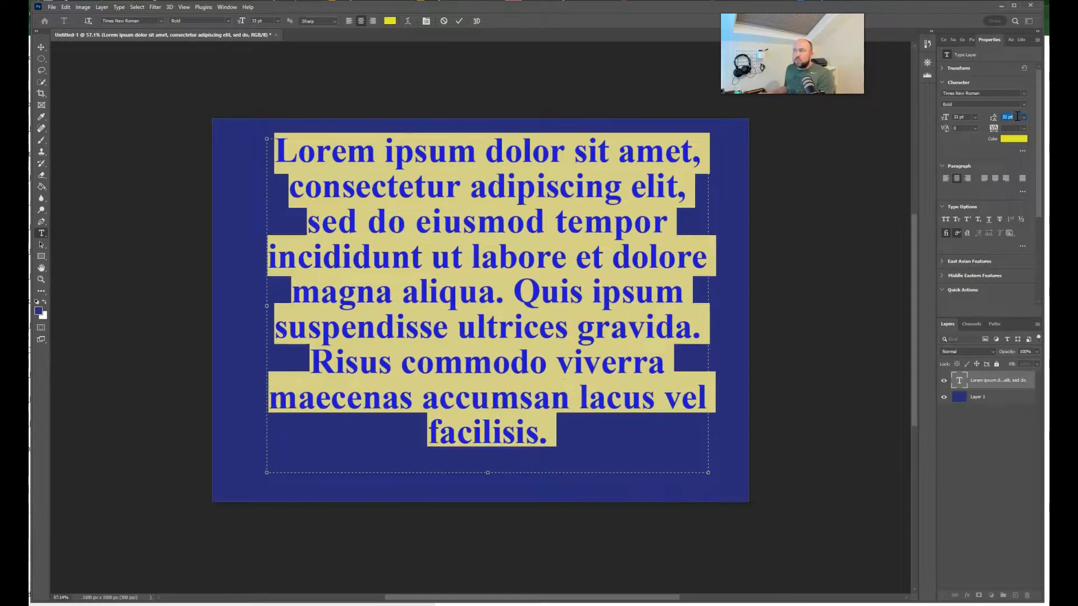
pyautogui.press('Down')
pyautogui.press('Down')
pyautogui.press('Down')
pyautogui.press('Down')
pyautogui.press('Down')
pyautogui.press('Down')
pyautogui.press('Down')
pyautogui.press('Down')
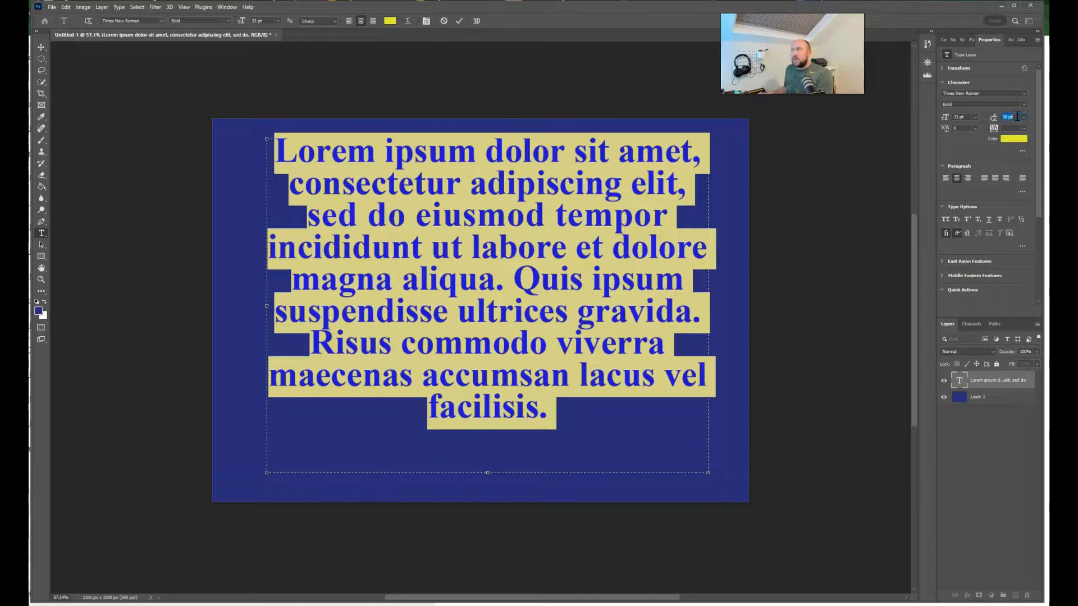
pyautogui.press('Up')
pyautogui.press('Up')
pyautogui.press('Up')
pyautogui.press('Up')
pyautogui.press('Down')
pyautogui.press('Down')
pyautogui.press('Down')
pyautogui.press('Down')
pyautogui.press('Down')
pyautogui.press('Down')
pyautogui.press('Up')
pyautogui.press('Up')
pyautogui.press('Up')
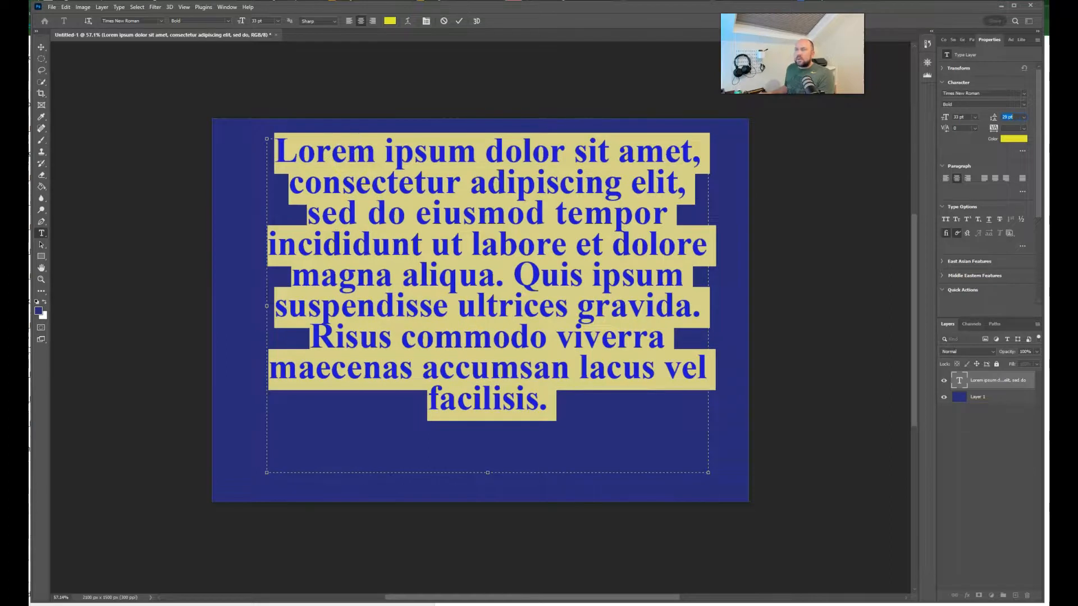
# Step: Commit the text edit and move the text block slightly down and to the left on the canvas
pyautogui.click(41, 46)
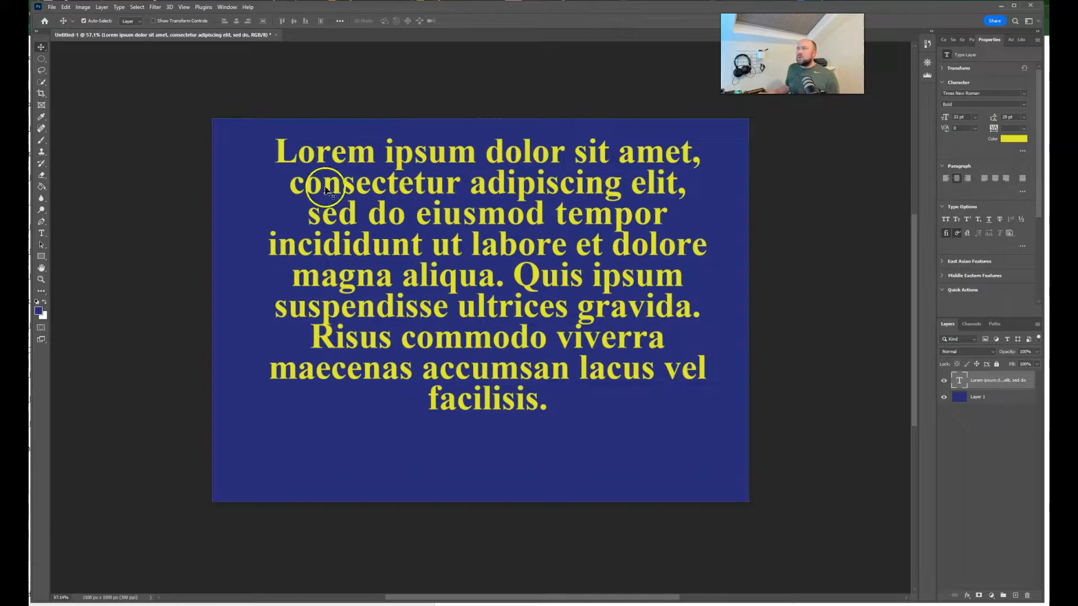
pyautogui.click(43, 47)
pyautogui.moveTo(413, 195); pyautogui.dragTo(401, 224)
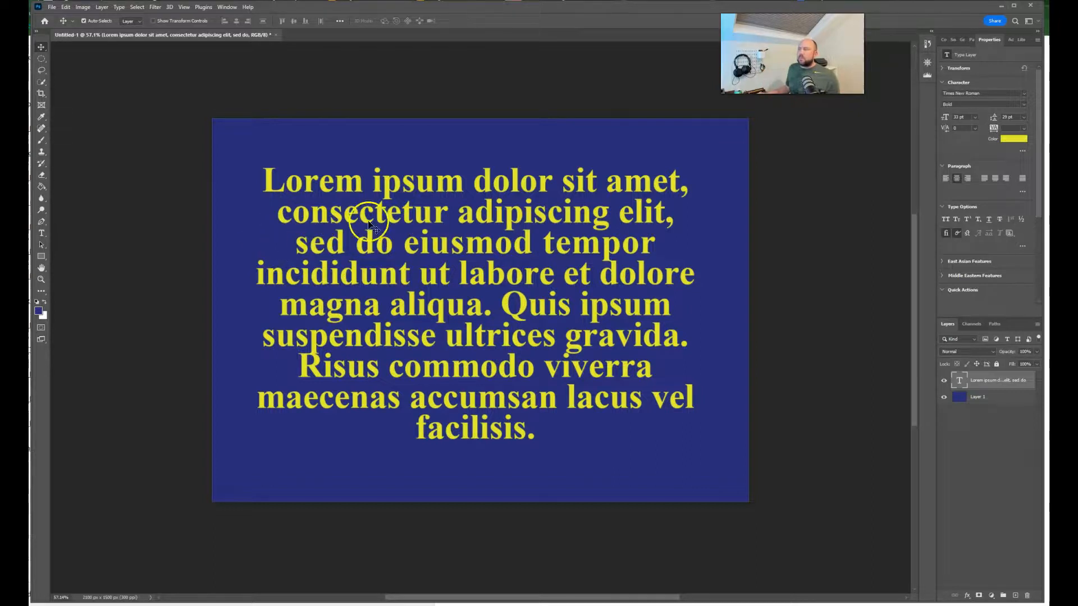
# Step: Reopen the placeholder text for editing, select all of it, and exit text editing
pyautogui.doubleClick(601, 232)
pyautogui.tripleClick(601, 232)
pyautogui.moveTo(565, 413); pyautogui.dragTo(260, 165)
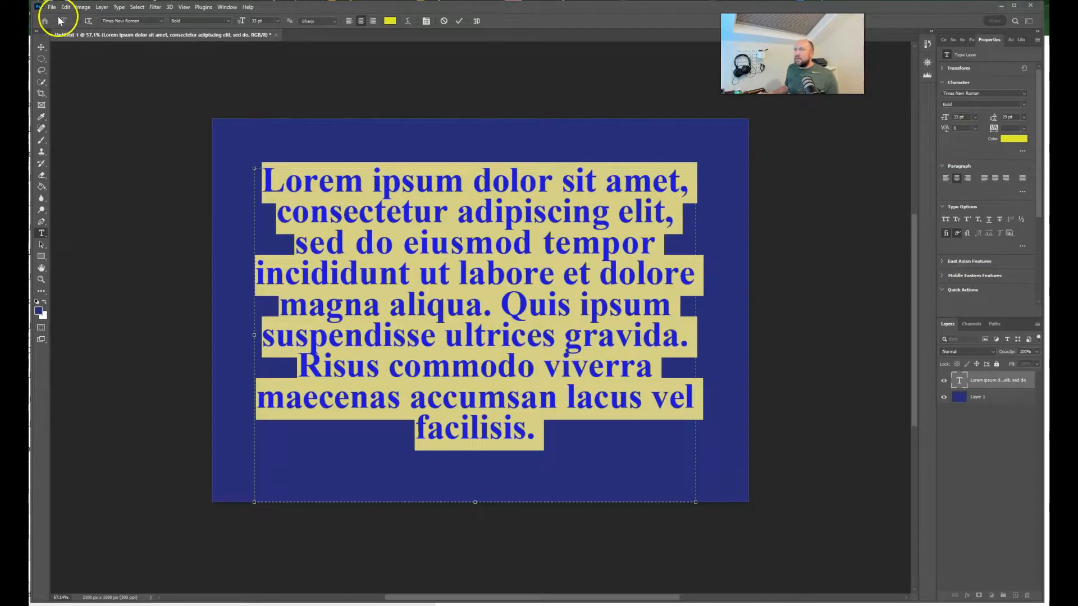
pyautogui.click(41, 47)
pyautogui.click(287, 181)
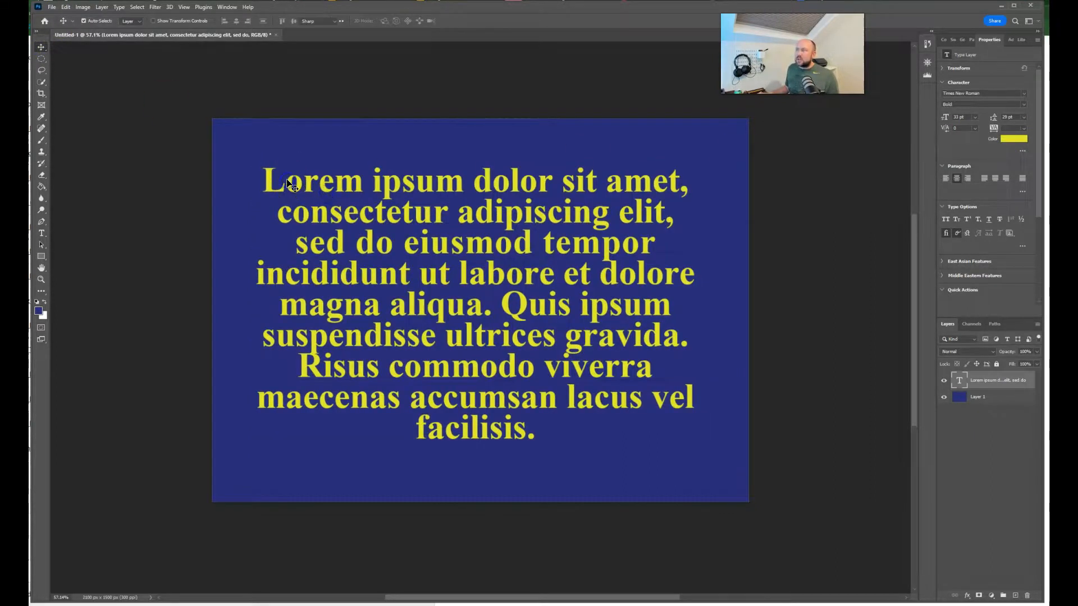
# Step: Reopen the text block, pull the upper-left corner of its text box slightly inward to rewrap the lines, and commit
pyautogui.doubleClick(287, 182)
pyautogui.moveTo(253, 169)
pyautogui.mouseDown()
pyautogui.moveTo(230, 145)
pyautogui.moveTo(306, 219)
pyautogui.moveTo(236, 141)
pyautogui.moveTo(320, 208)
pyautogui.moveTo(247, 159)
pyautogui.moveTo(300, 216)
pyautogui.moveTo(259, 178)
pyautogui.mouseUp()
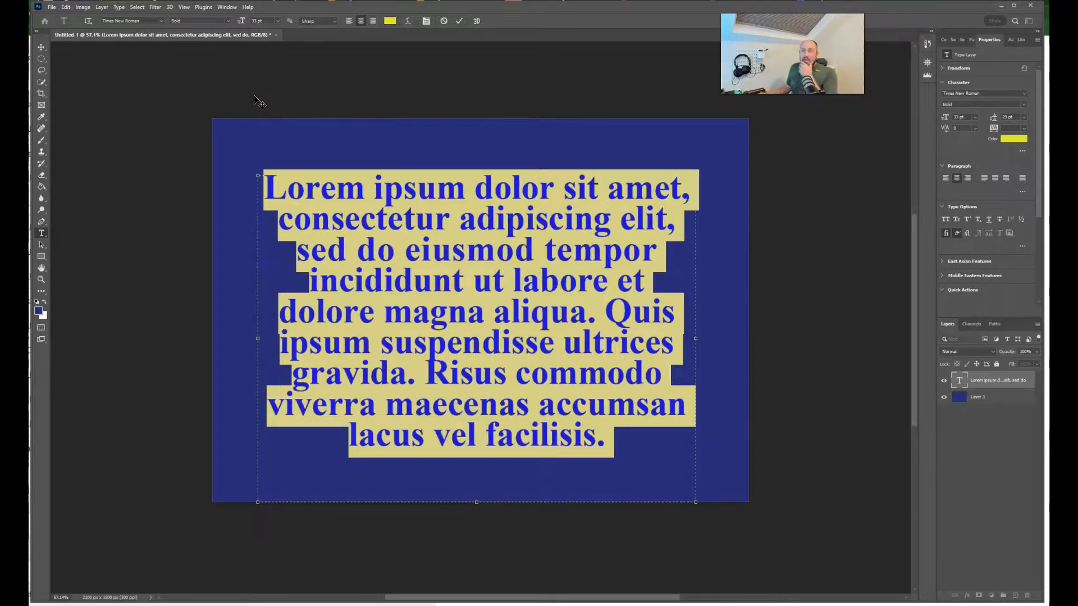
pyautogui.click(42, 47)
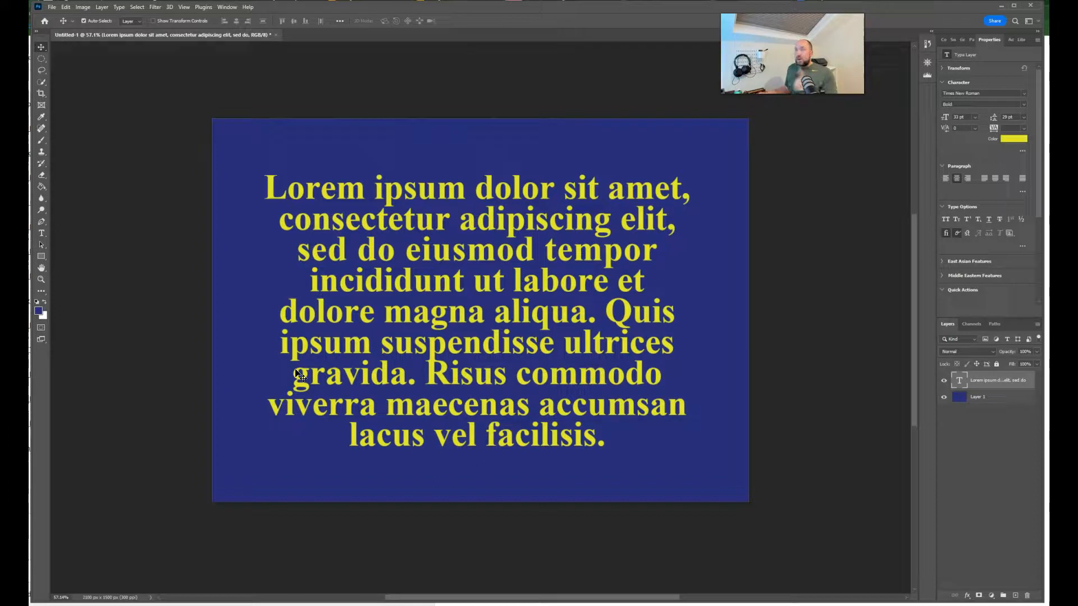
# Step: Rasterize the text layer and shift the rasterized text slightly to the right on the canvas
pyautogui.rightClick(991, 382)
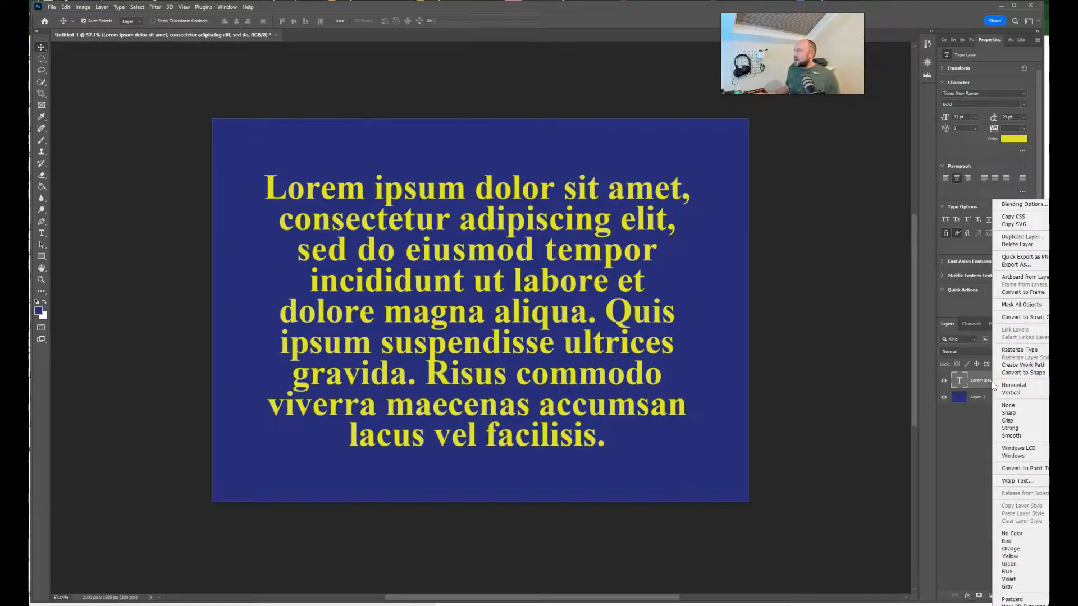
pyautogui.click(1031, 350)
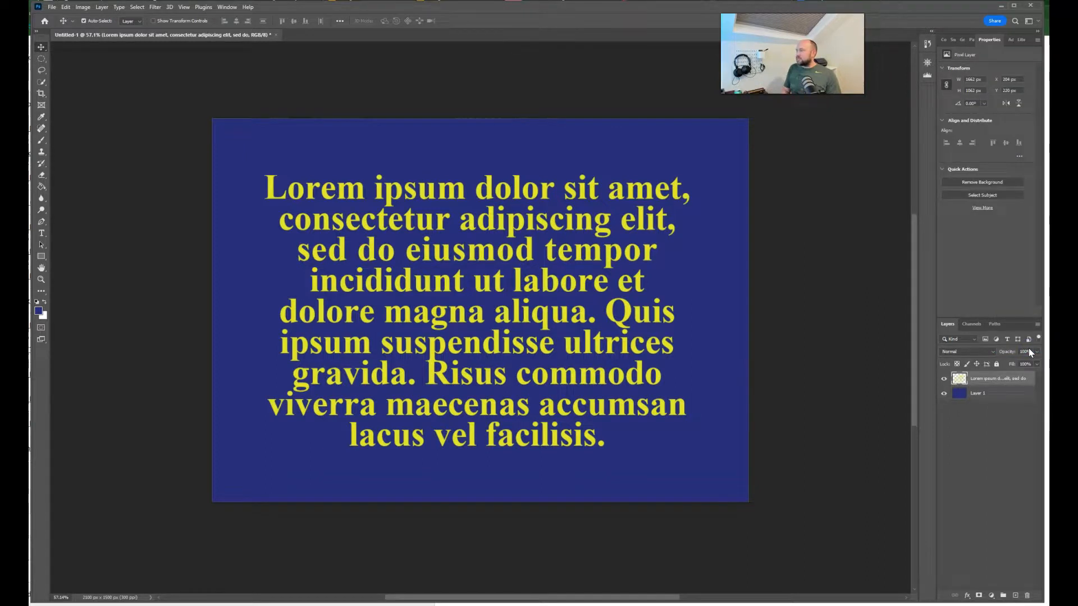
pyautogui.moveTo(464, 304)
pyautogui.mouseDown()
pyautogui.moveTo(515, 306)
pyautogui.moveTo(471, 303)
pyautogui.mouseUp()
pyautogui.click(959, 378)
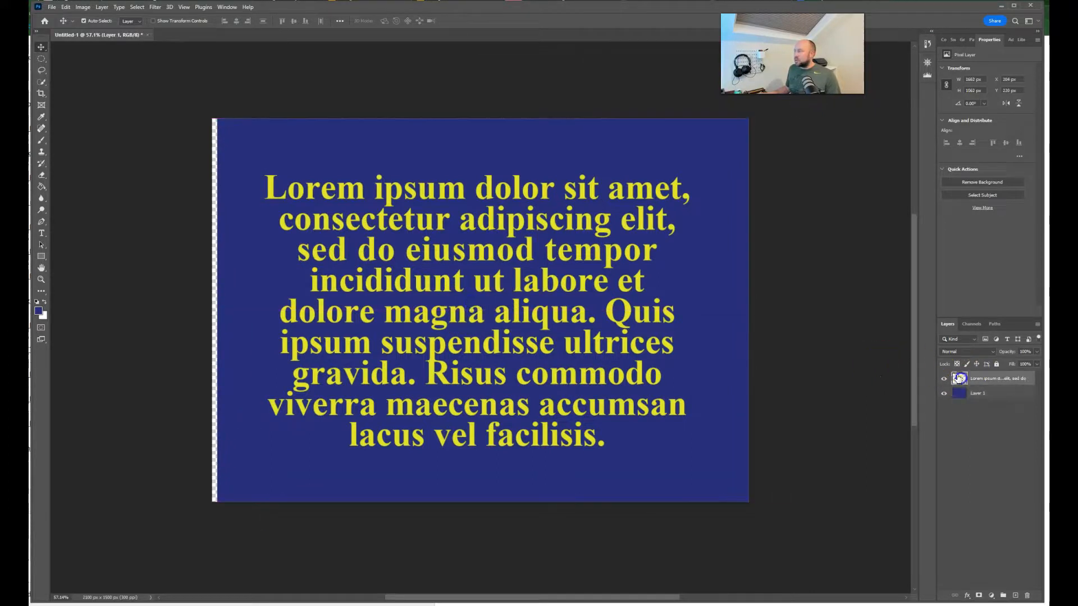
pyautogui.moveTo(470, 342)
pyautogui.mouseDown()
pyautogui.moveTo(484, 352)
pyautogui.moveTo(486, 332)
pyautogui.moveTo(498, 358)
pyautogui.moveTo(494, 338)
pyautogui.moveTo(482, 345)
pyautogui.mouseUp()
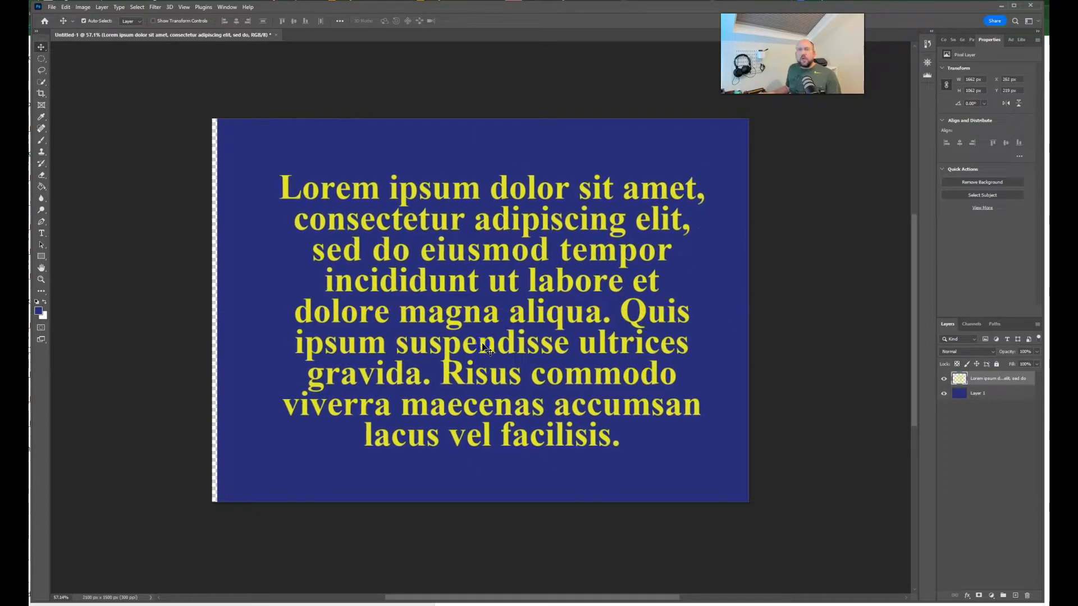
# Step: Move the blue background layer back so it covers the full canvas
pyautogui.moveTo(385, 159); pyautogui.dragTo(379, 156)
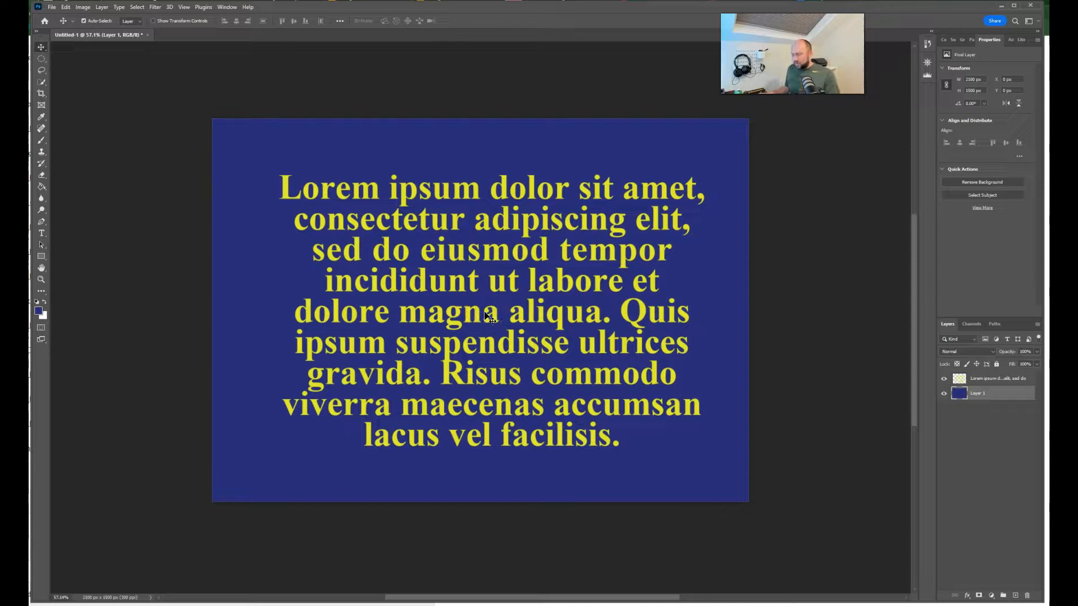
pyautogui.press('ctrl')
pyautogui.hotkey('ctrl', 't')
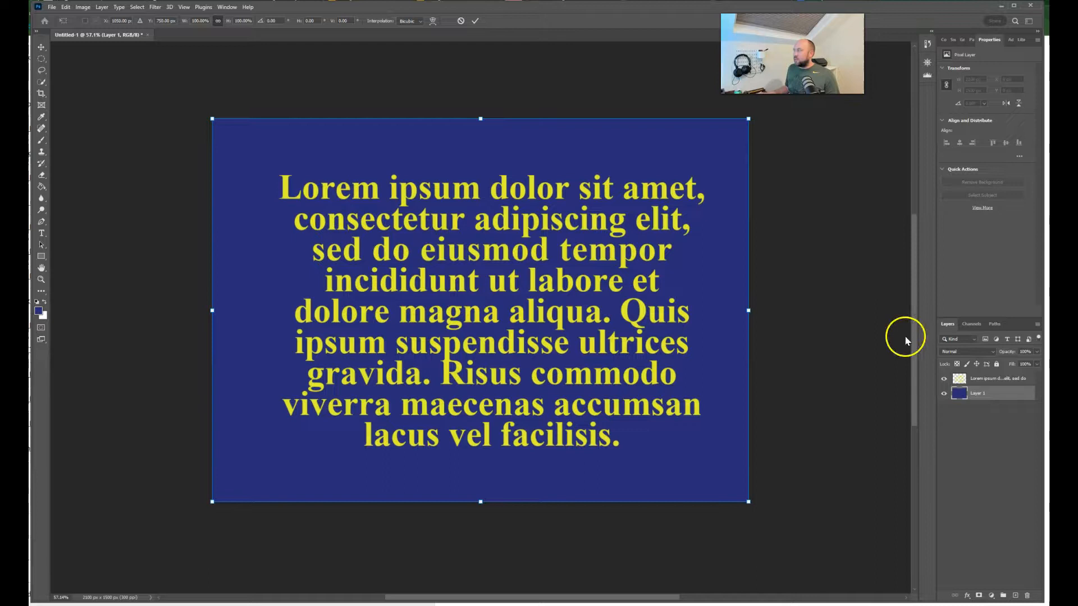
# Step: Free-transform the rasterized text layer, scaling it down from its upper-left corner and repositioning it on the canvas
pyautogui.click(1025, 379)
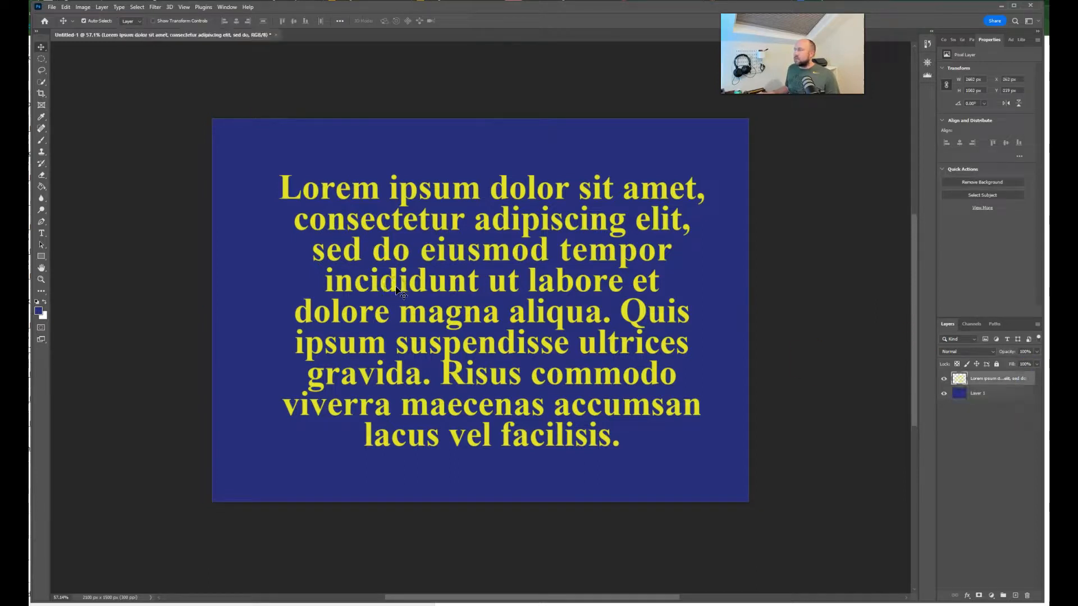
pyautogui.hotkey('ctrl', 't')
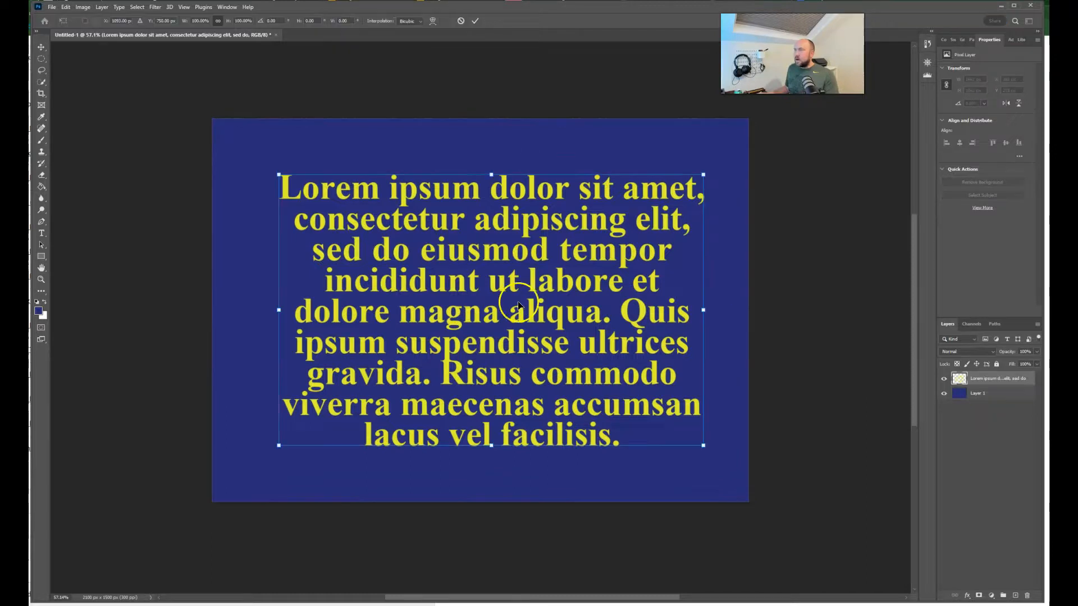
pyautogui.moveTo(280, 175); pyautogui.dragTo(526, 289)
pyautogui.moveTo(680, 384); pyautogui.dragTo(465, 329)
pyautogui.moveTo(602, 409); pyautogui.dragTo(617, 329)
# Step: Delete the rasterized text layer, leaving only the blue background layer
pyautogui.click(990, 380)
pyautogui.press('Delete')
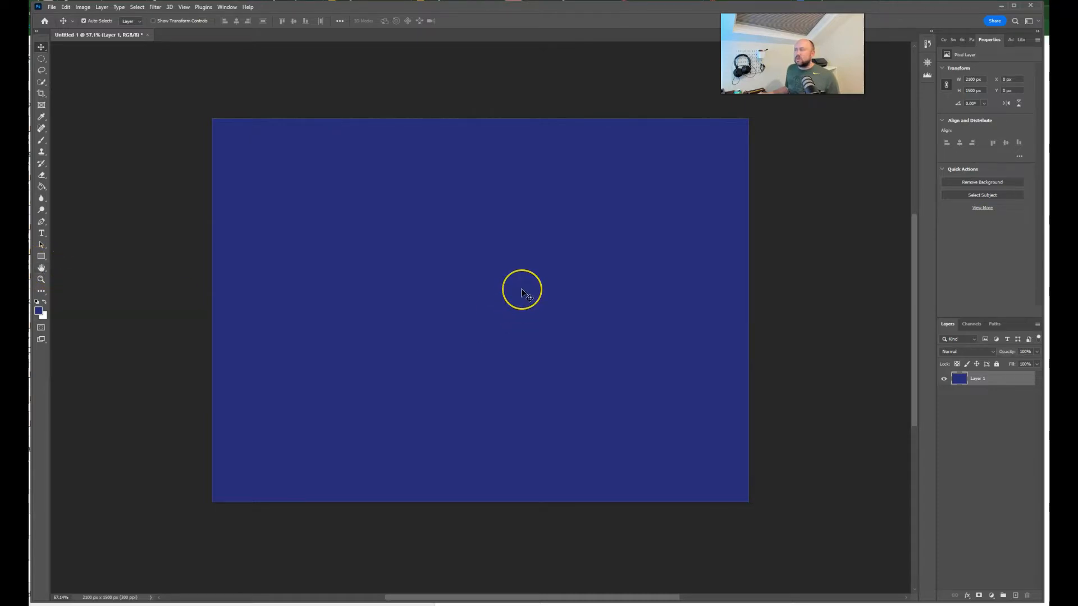
# Step: Pan the view so the blue canvas sits slightly further left in the workspace
pyautogui.click(470, 275)
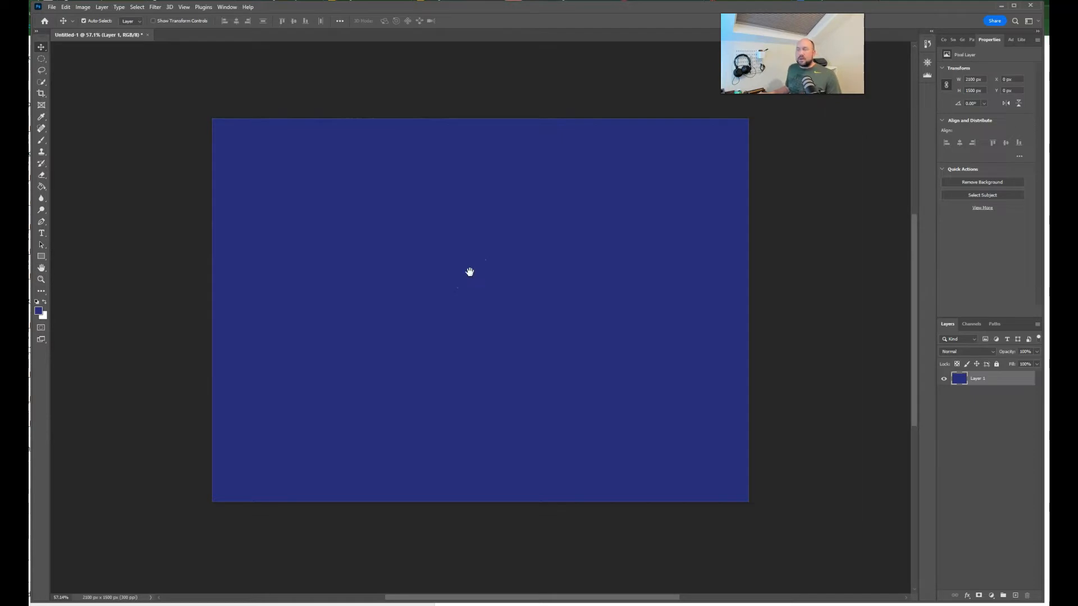
pyautogui.moveTo(470, 272); pyautogui.dragTo(415, 291)
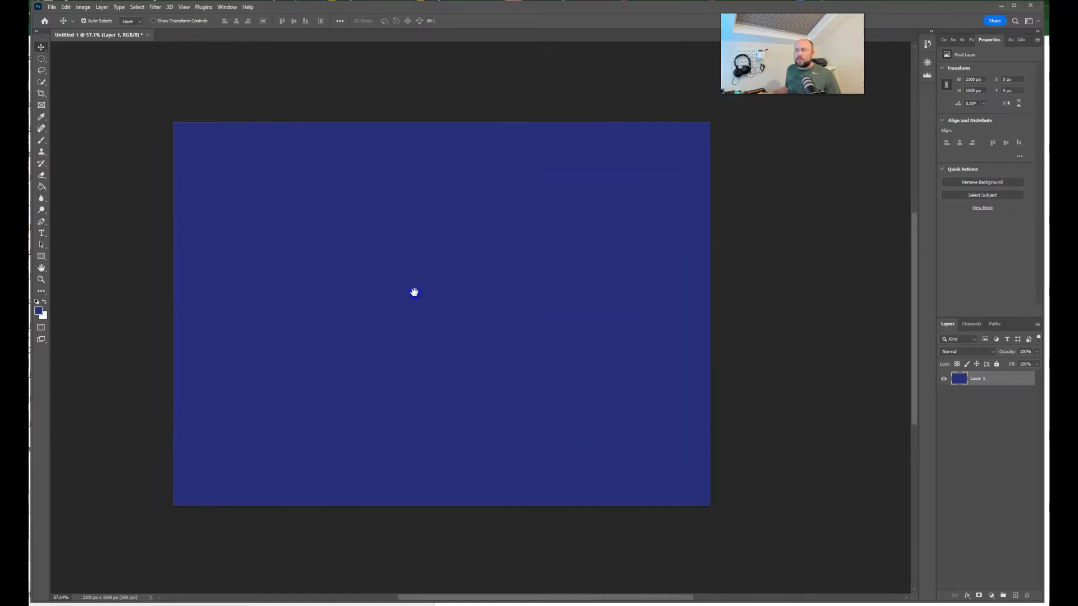